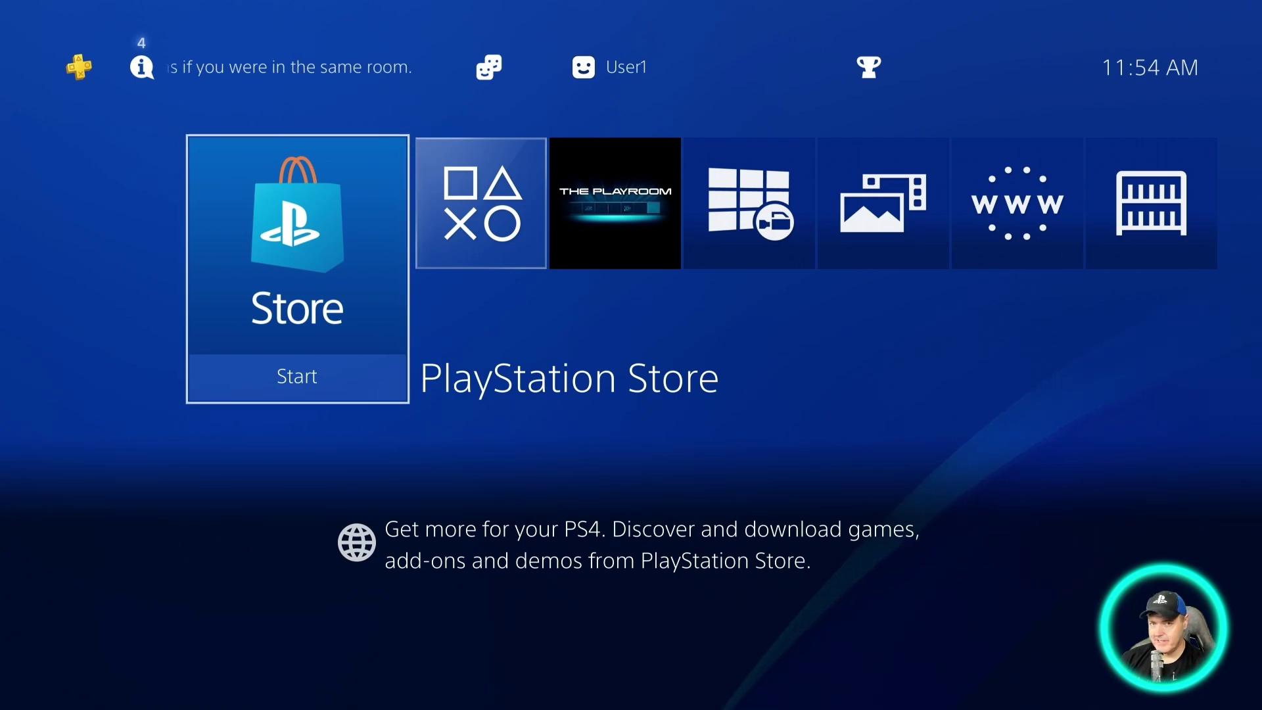
# Open System Information in the console's System settings to check the installed system software version.
pyautogui.press('Right')
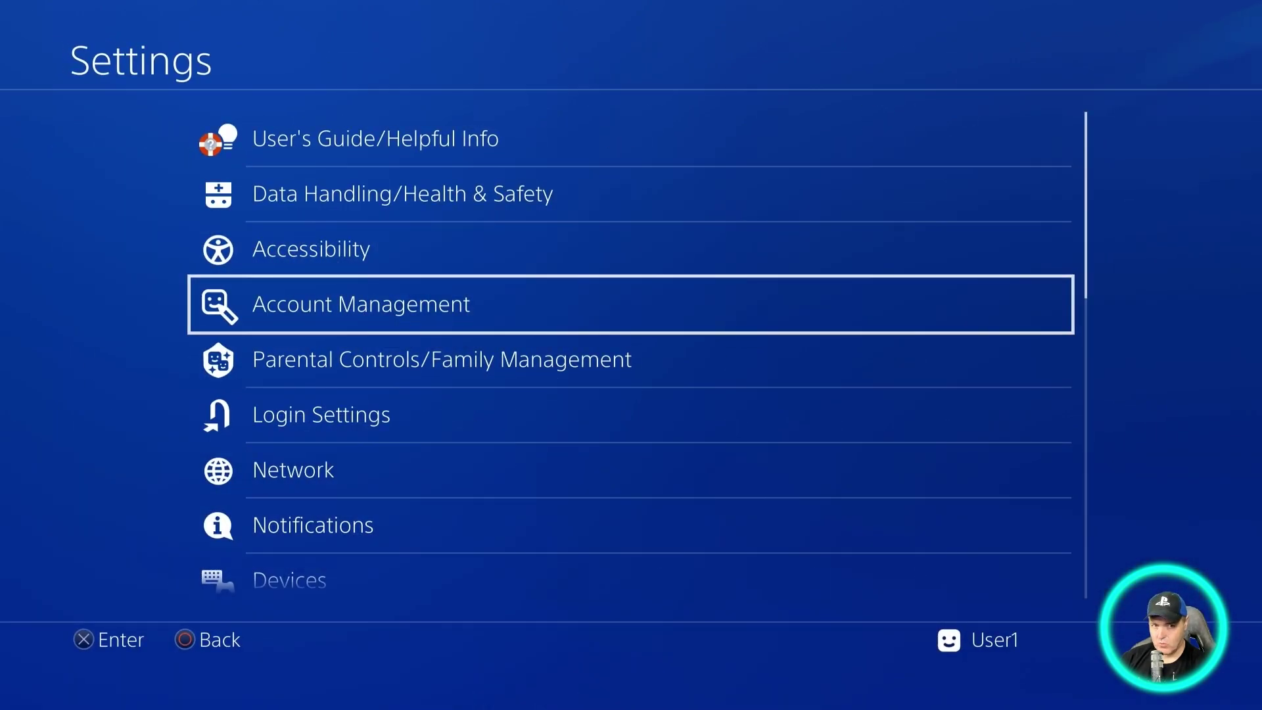
pyautogui.press('Down')
pyautogui.press('Down')
pyautogui.press('Down')
pyautogui.press('Down')
pyautogui.press('Down')
pyautogui.press('Down')
pyautogui.press('Down')
pyautogui.press('Down')
pyautogui.press('Down')
pyautogui.press('Down')
pyautogui.press('Down')
pyautogui.press('Down')
pyautogui.press('Down')
pyautogui.press('Down')
pyautogui.press('Down')
pyautogui.press('Down')
pyautogui.press('Down')
pyautogui.press('Down')
pyautogui.press('Down')
pyautogui.press('Up')
pyautogui.press('Up')
pyautogui.press('Up')
pyautogui.press('Up')
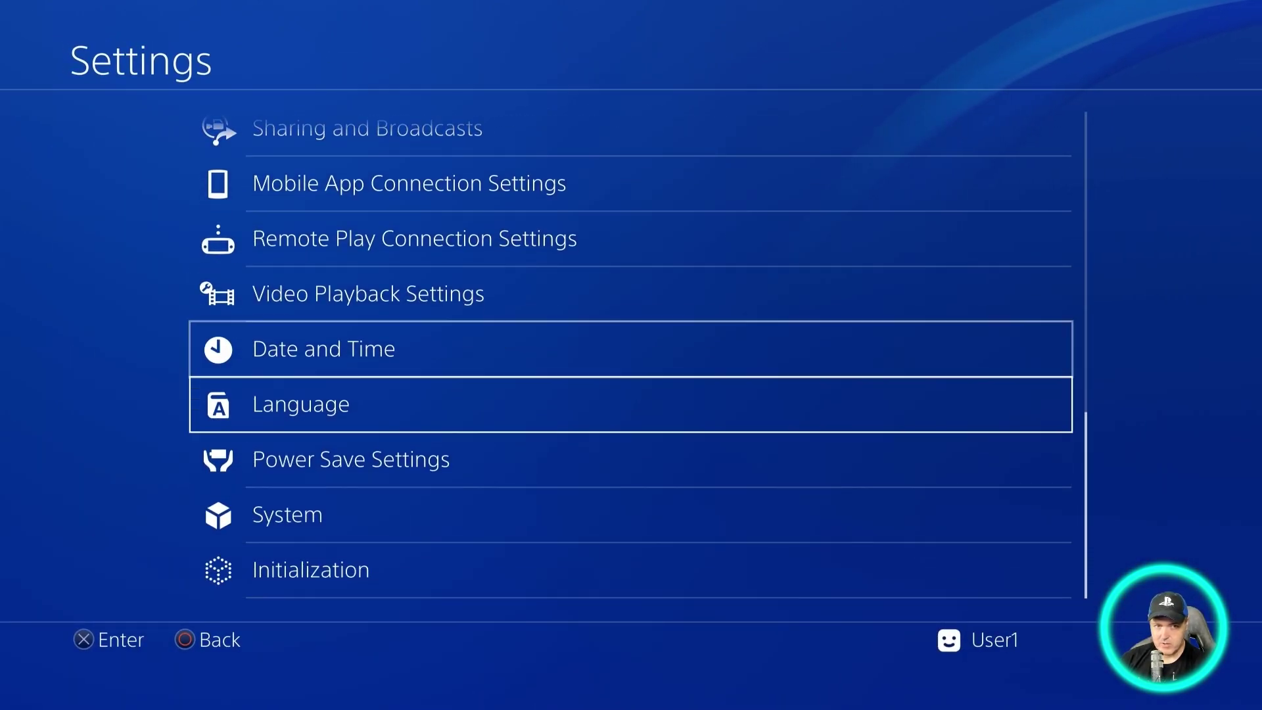
pyautogui.press('Down')
pyautogui.press('Down')
pyautogui.press('Down')
pyautogui.press('Return')
pyautogui.press('Return')
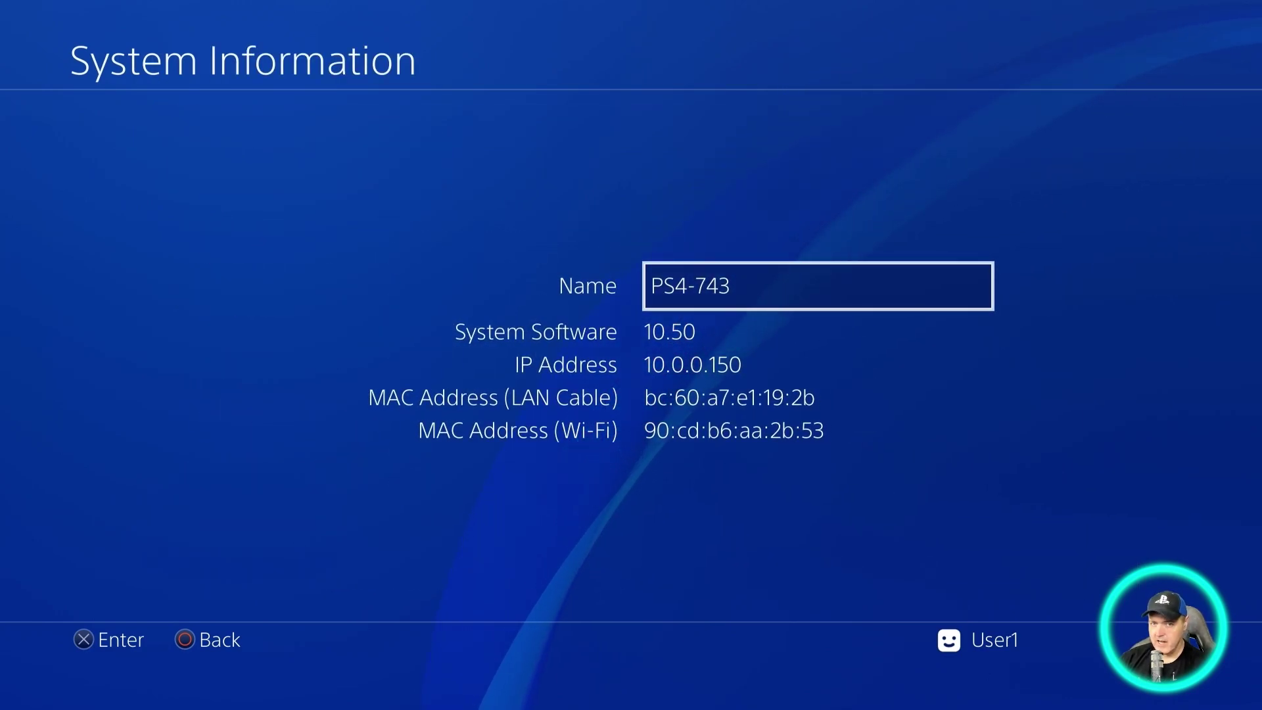
# Leave System Information and look through the whole list of System settings.
pyautogui.press('Escape')
pyautogui.press('Down')
pyautogui.press('Down')
pyautogui.press('Down')
pyautogui.press('Down')
pyautogui.press('Down')
pyautogui.press('Down')
pyautogui.press('Down')
pyautogui.press('Down')
pyautogui.press('Down')
pyautogui.press('Down')
pyautogui.press('Down')
pyautogui.press('Down')
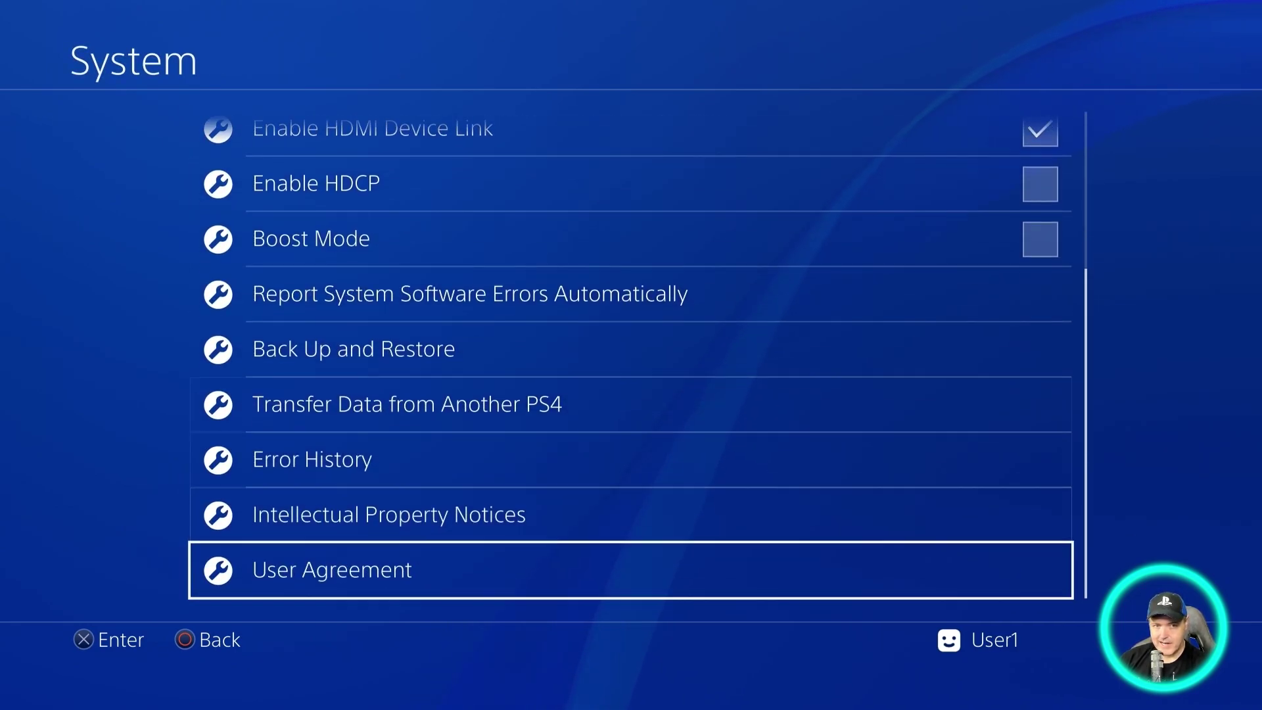
pyautogui.press('Up')
pyautogui.press('Up')
pyautogui.press('Up')
pyautogui.press('Up')
pyautogui.press('Up')
pyautogui.press('Up')
pyautogui.press('Up')
pyautogui.press('Up')
pyautogui.press('Up')
pyautogui.press('Up')
pyautogui.press('Up')
pyautogui.press('Up')
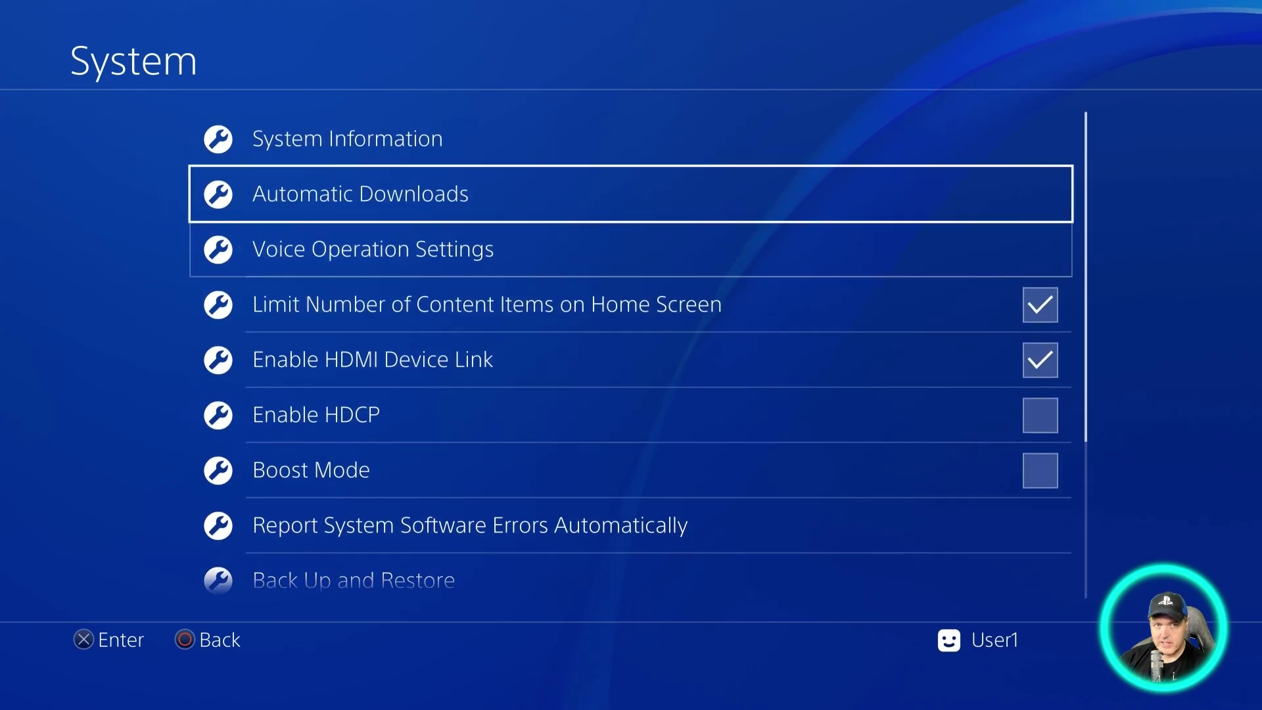
# Open the Network settings and run Set Up Internet Connection.
pyautogui.press('Escape')
pyautogui.press('Return')
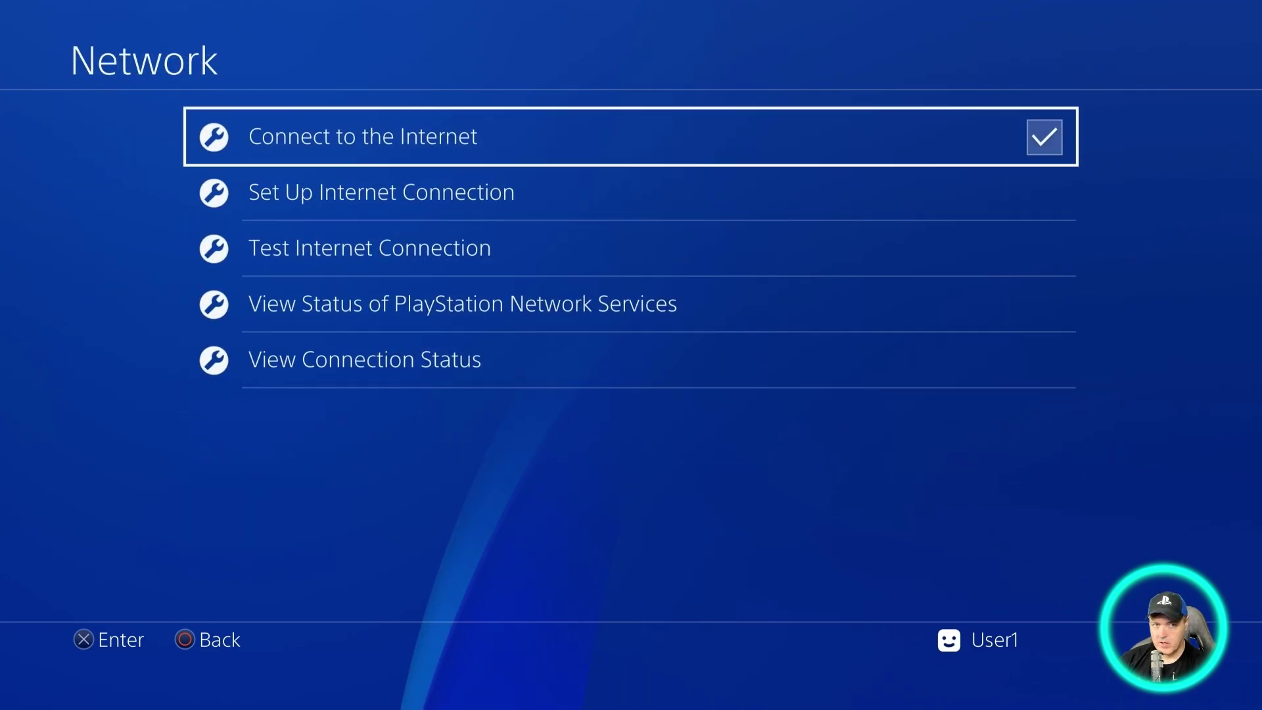
pyautogui.press('Down')
pyautogui.press('Return')
pyautogui.press('Return')
pyautogui.press('Return')
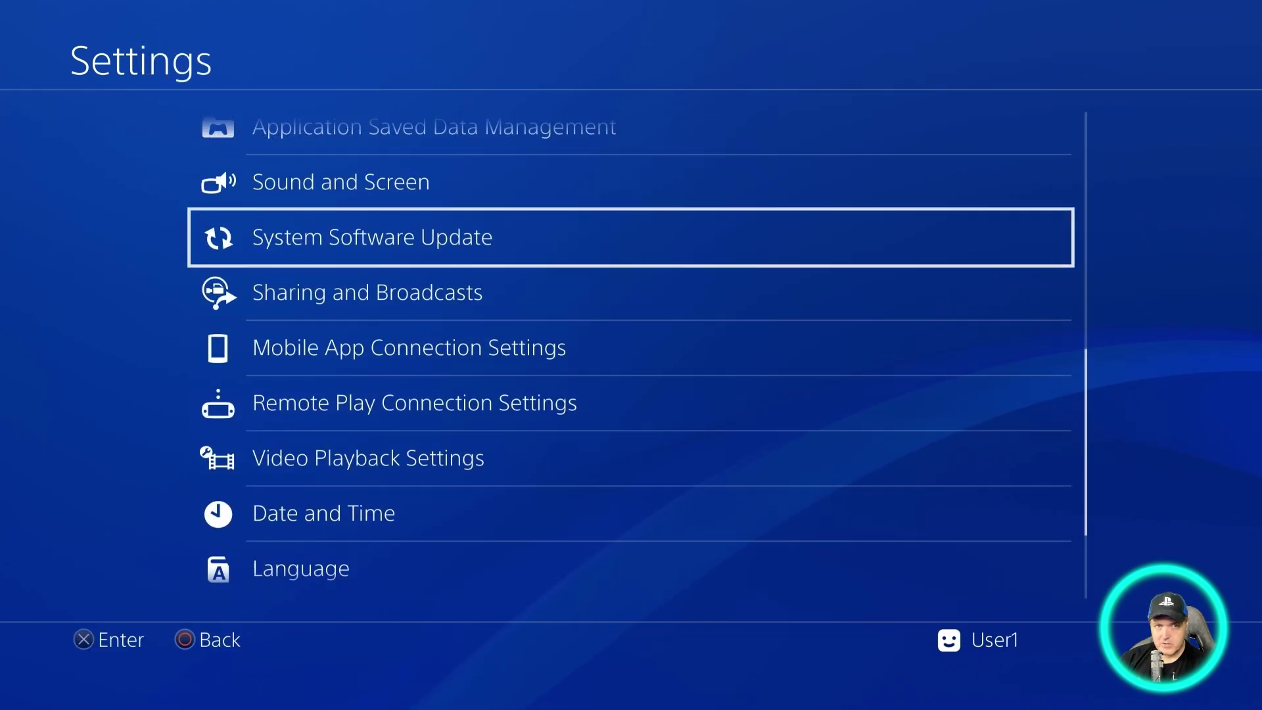
# Check for a system software update and view the details of version 10.70.
pyautogui.press('Return')
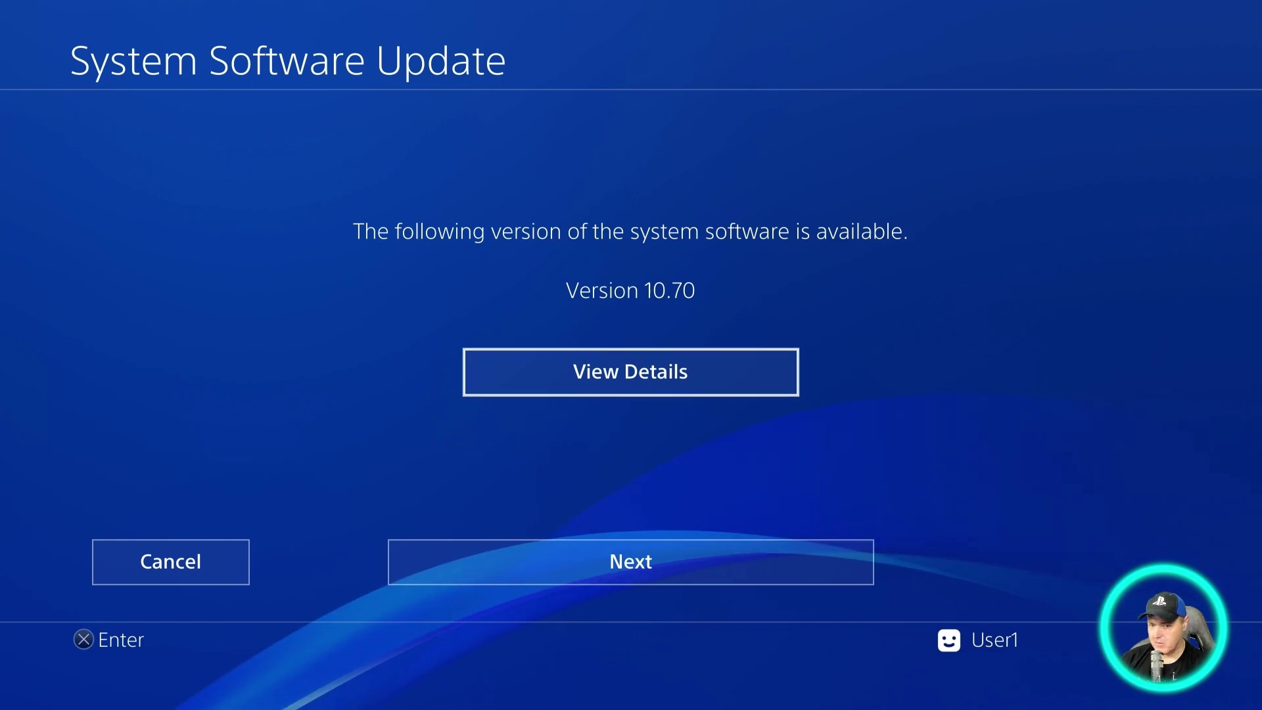
pyautogui.press('Down')
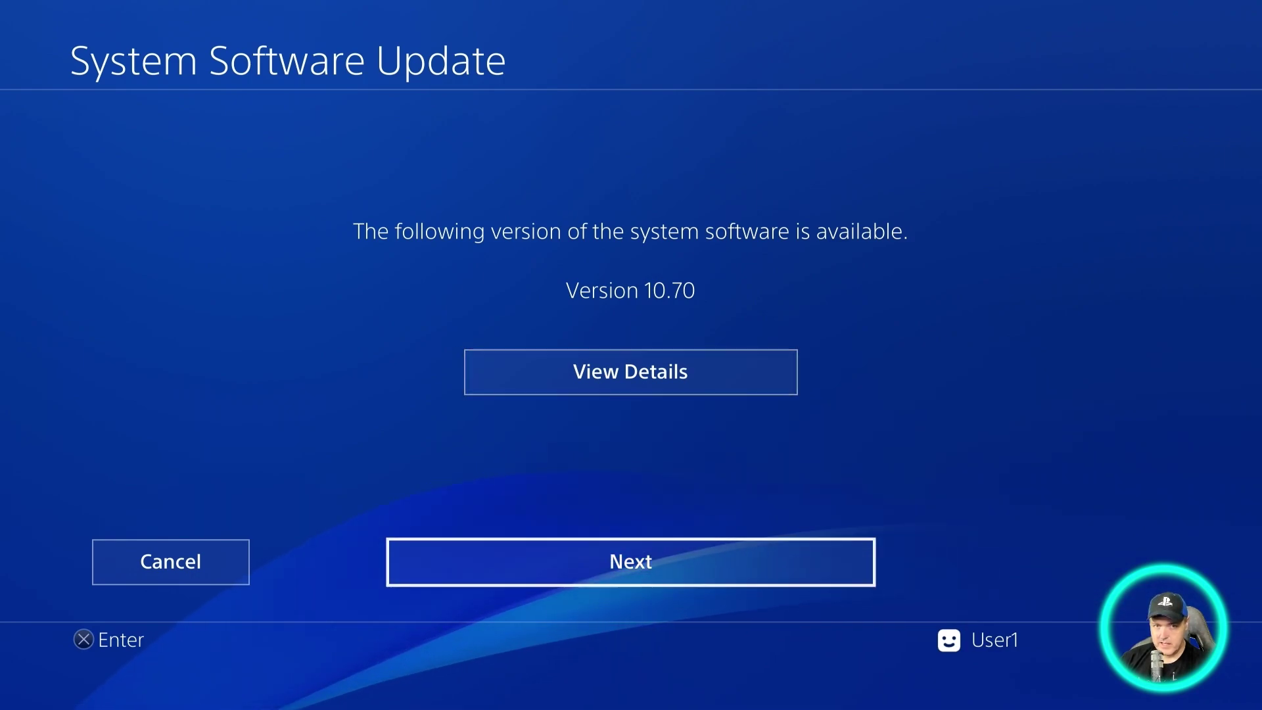
pyautogui.press('Up')
pyautogui.press('Return')
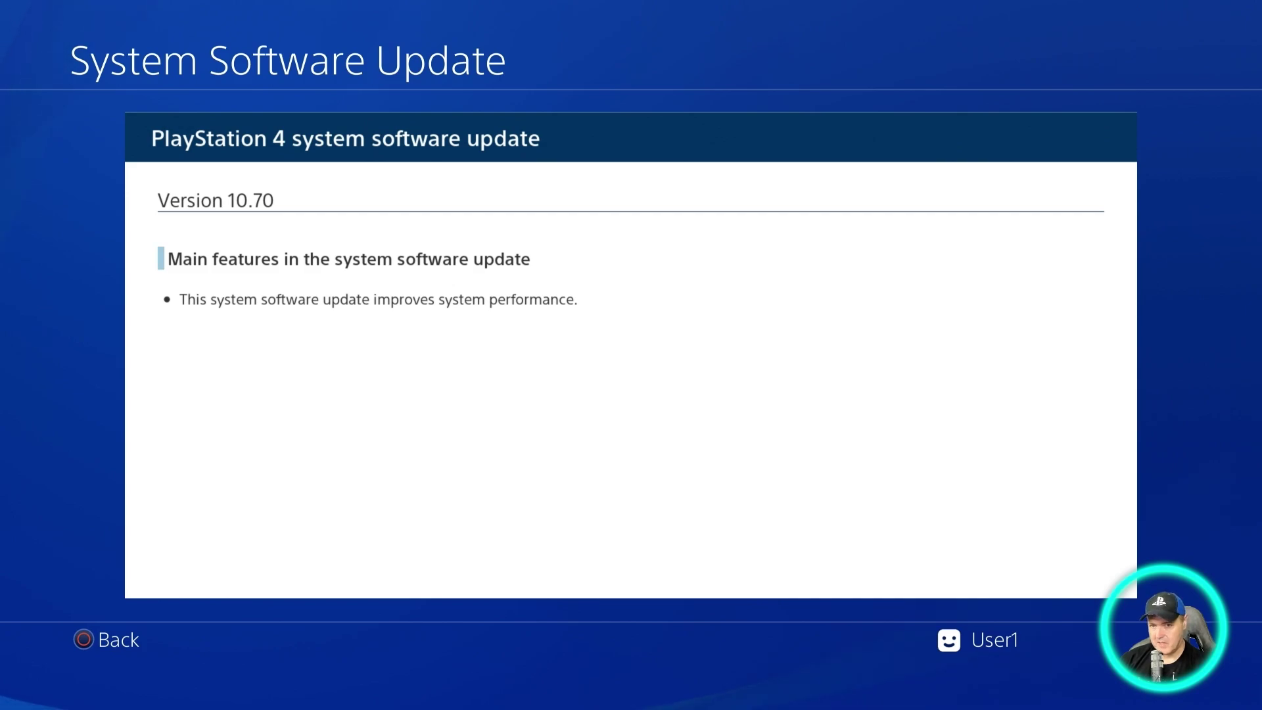
pyautogui.press('Escape')
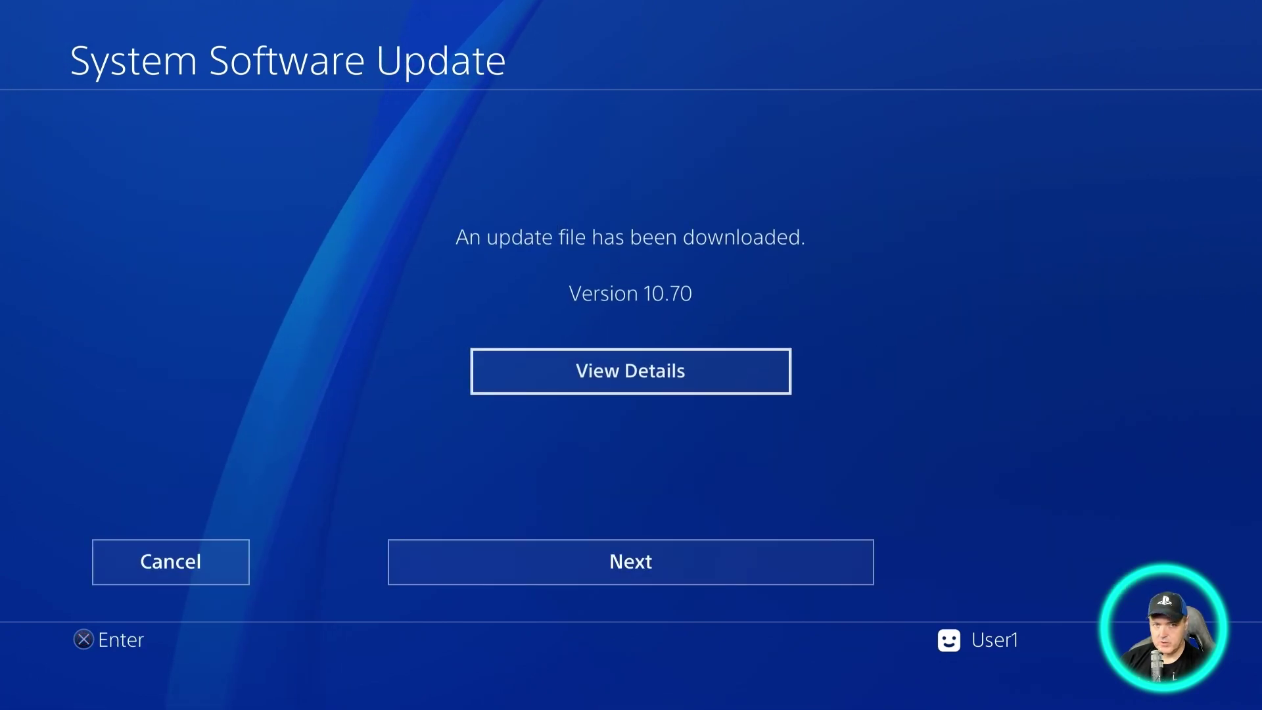
# Proceed with the downloaded version 10.70 file and start the system software update.
pyautogui.press('Down')
pyautogui.press('Return')
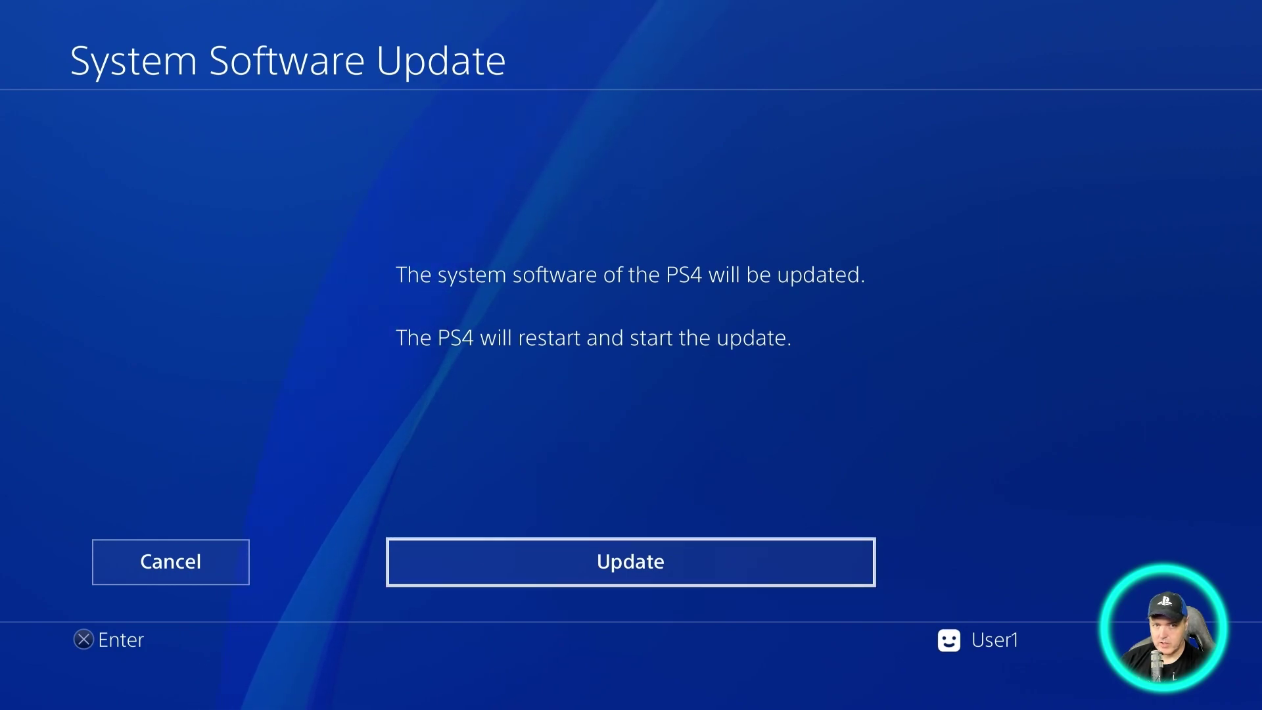
pyautogui.press('Return')
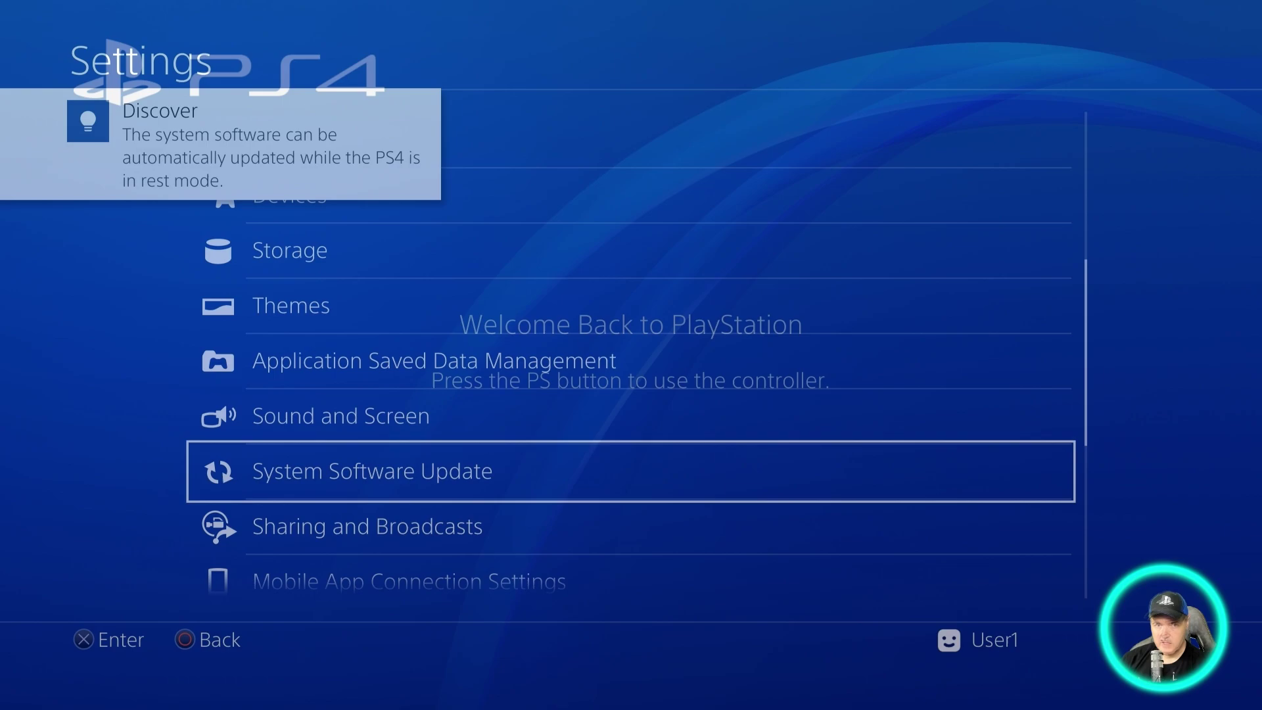
# Check again for a system software update, and view the installed version in System Information.
pyautogui.press('Return')
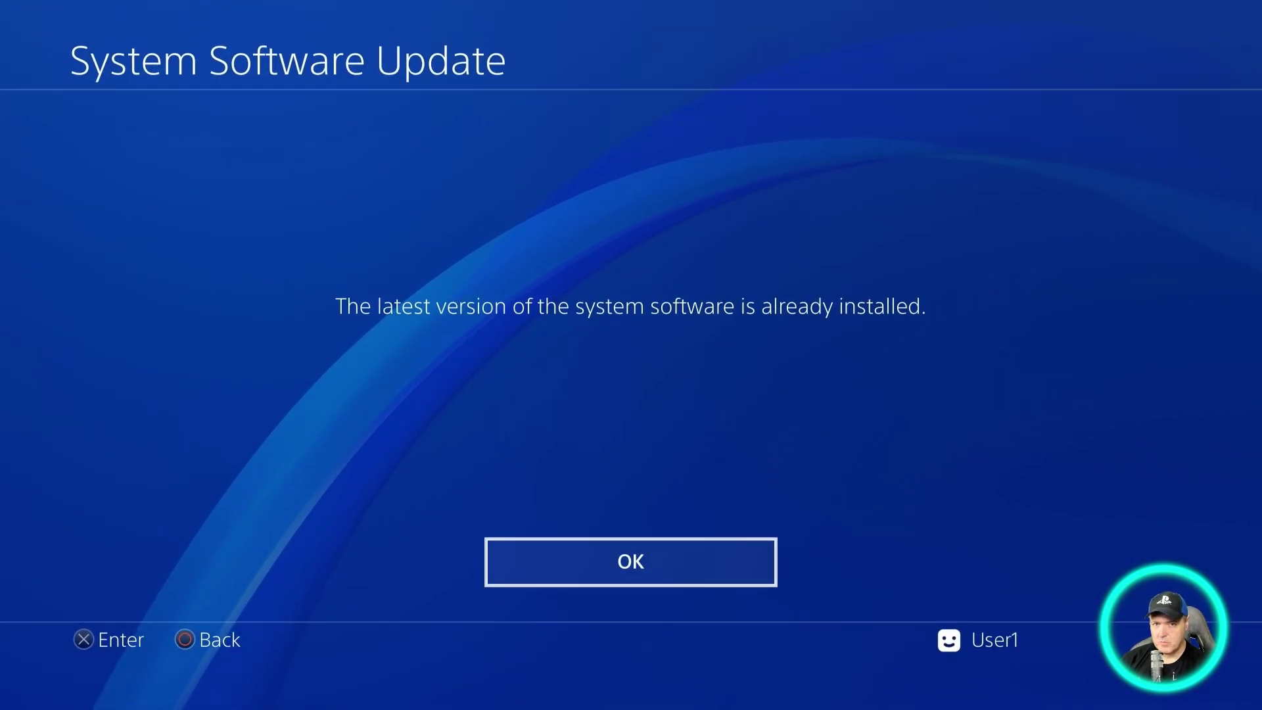
pyautogui.press('Return')
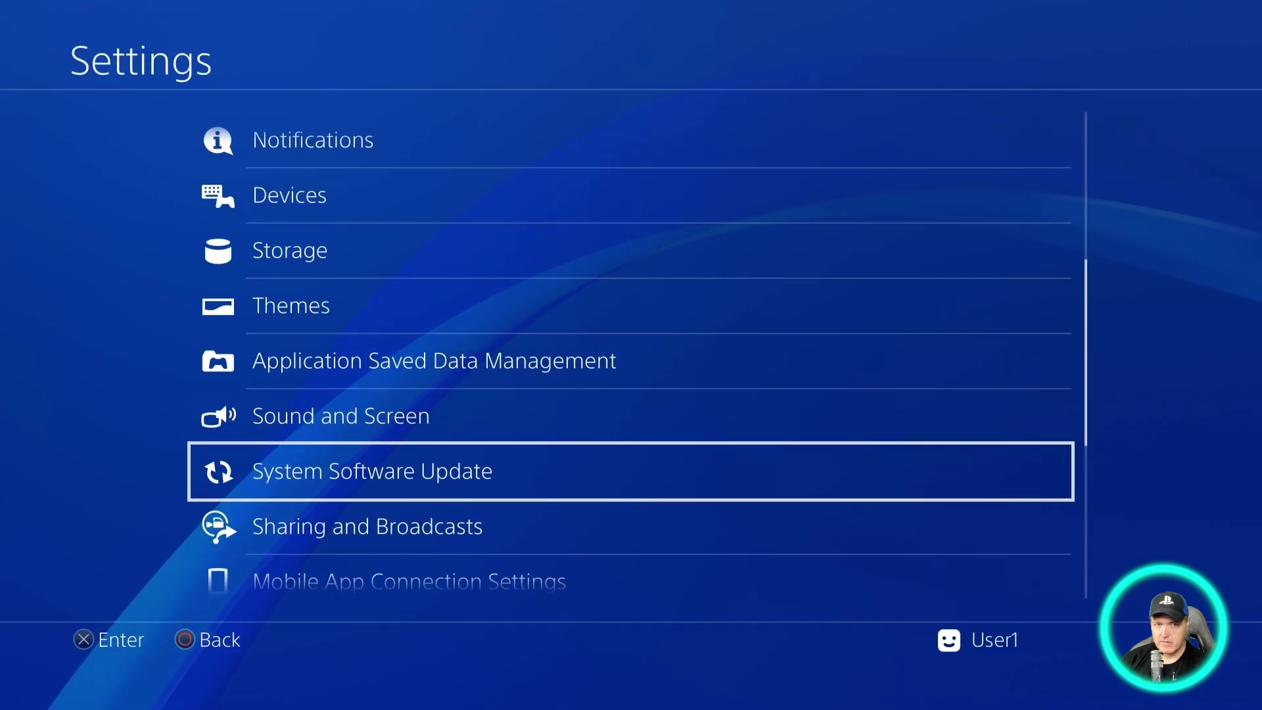
pyautogui.press('Down')
pyautogui.press('Down')
pyautogui.press('Down')
pyautogui.press('Down')
pyautogui.press('Down')
pyautogui.press('Down')
pyautogui.press('Down')
pyautogui.press('Down')
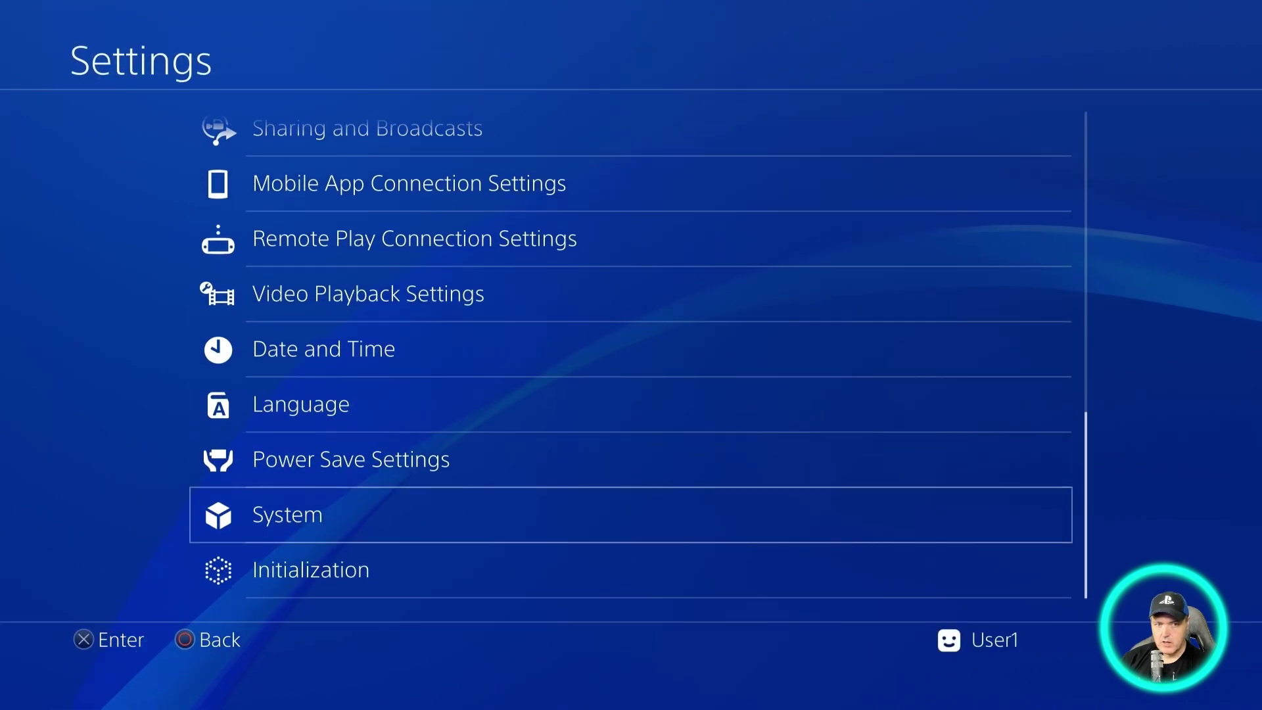
pyautogui.press('Return')
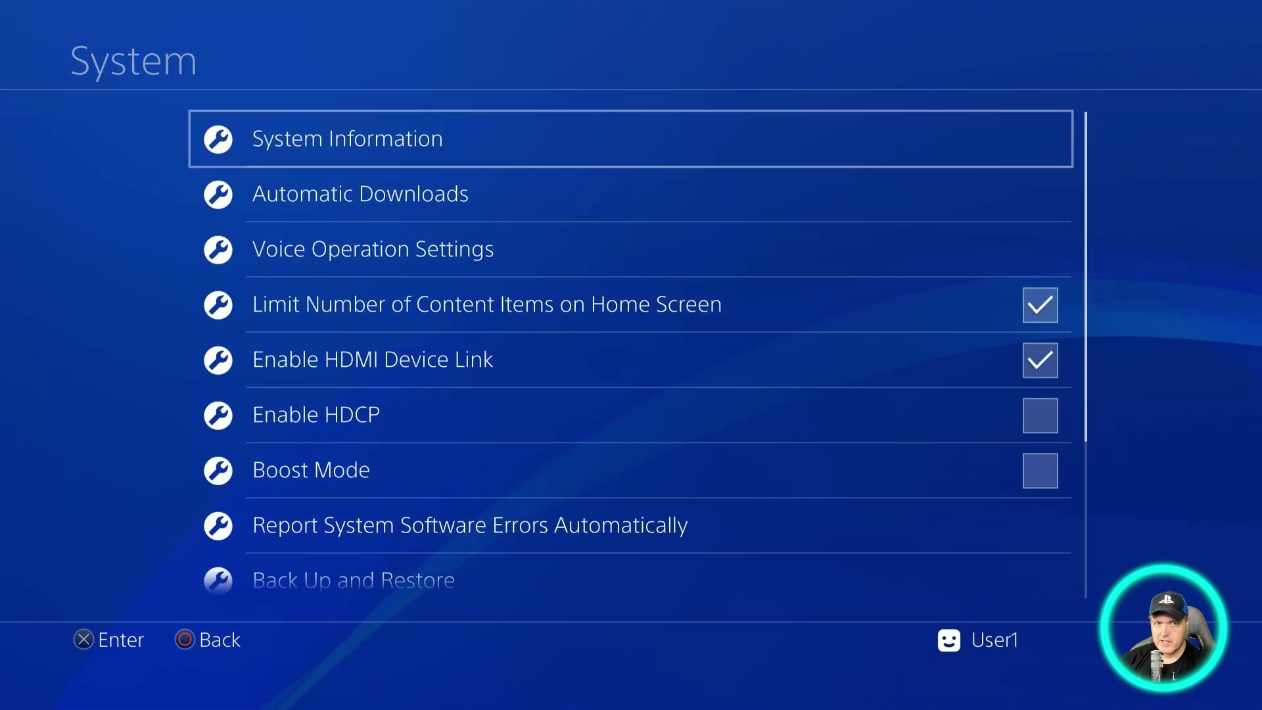
pyautogui.press('Return')
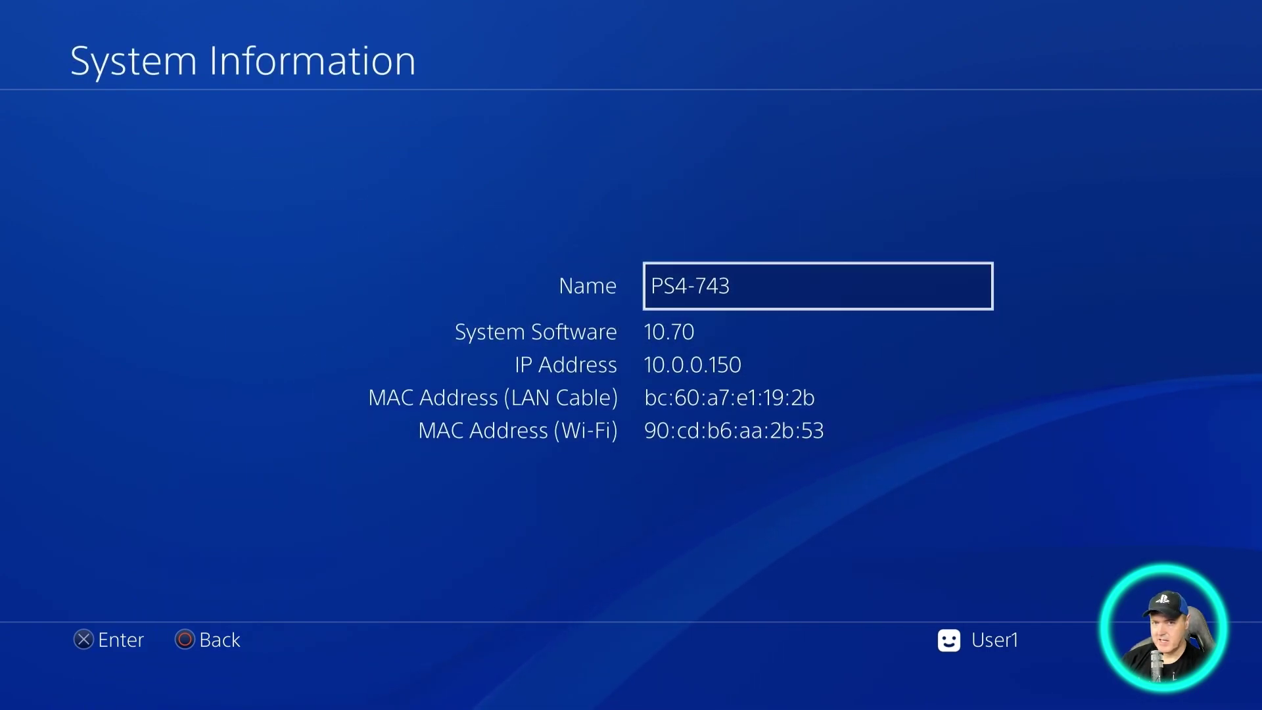
pyautogui.press('Escape')
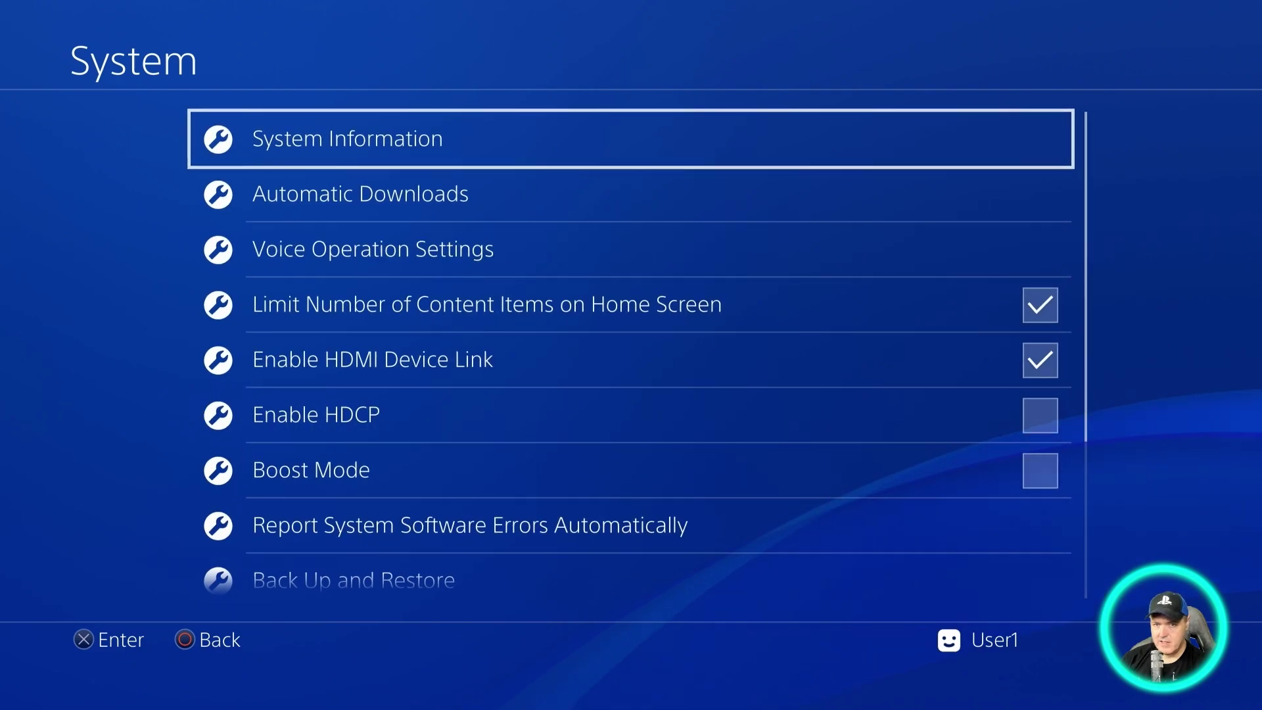
# Leave the settings and return to the PlayStation Store tile on the home screen.
pyautogui.press('Escape')
pyautogui.press('Escape')
pyautogui.press('Left')
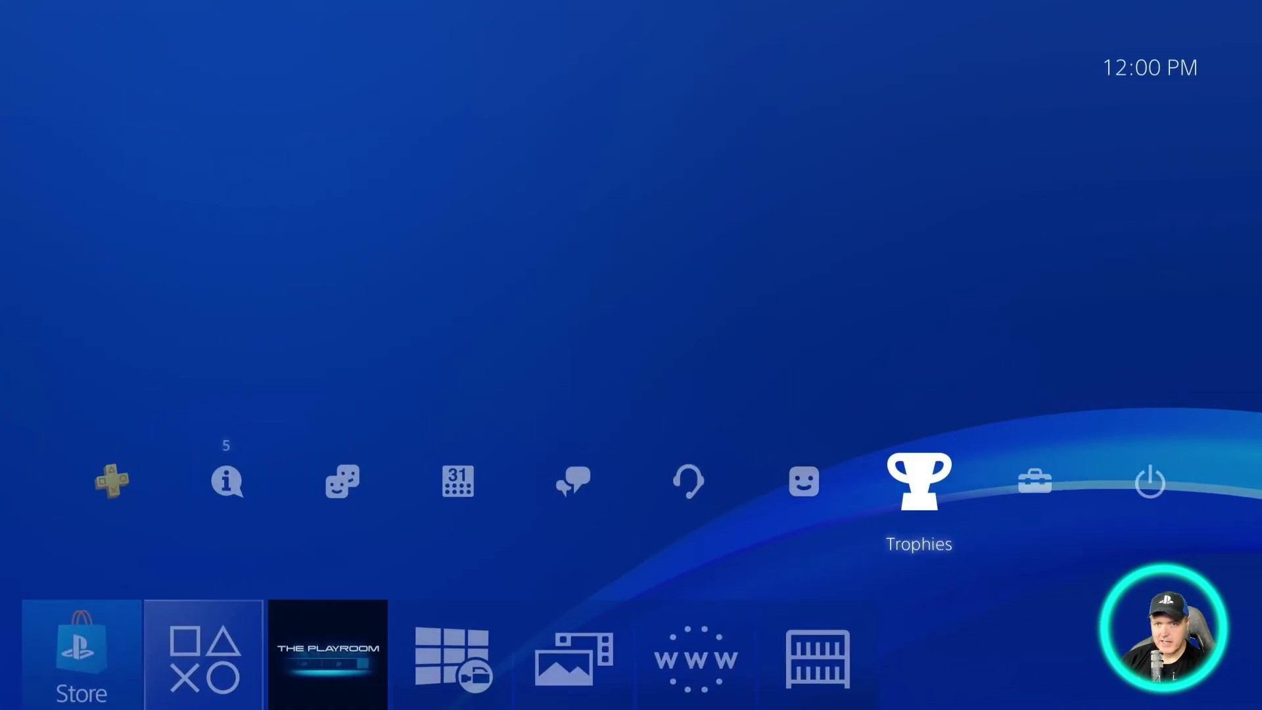
pyautogui.press('Left')
pyautogui.press('Left')
pyautogui.press('Left')
pyautogui.press('Left')
pyautogui.press('Down')
pyautogui.press('Left')
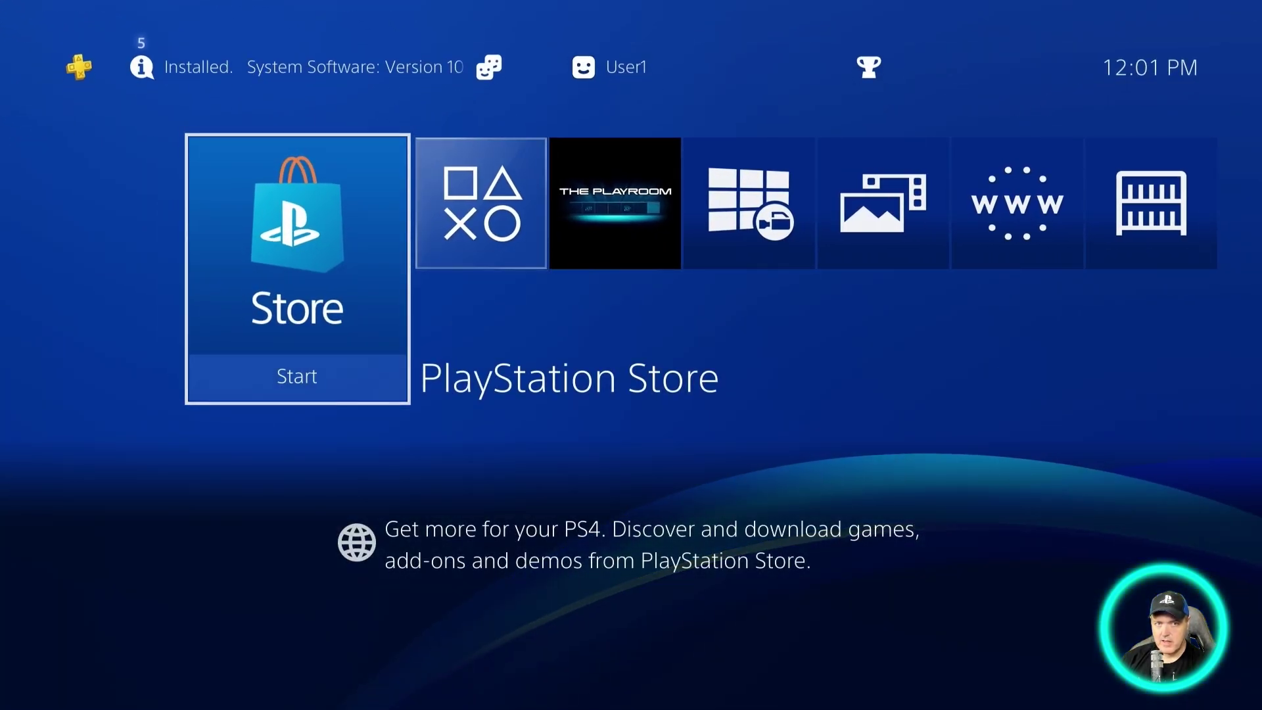
pyautogui.press('Up')
pyautogui.press('Down')
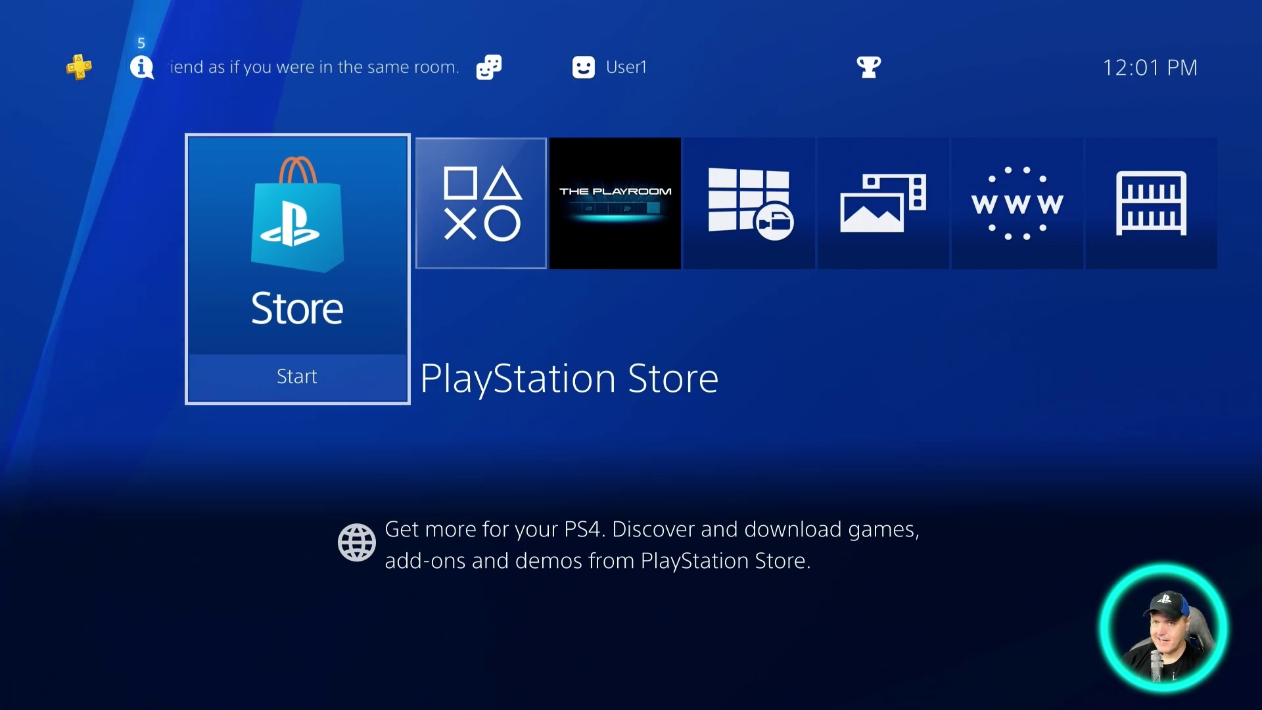
# Sign in to PlayStation Network with the account credentials already filled in.
pyautogui.press('Return')
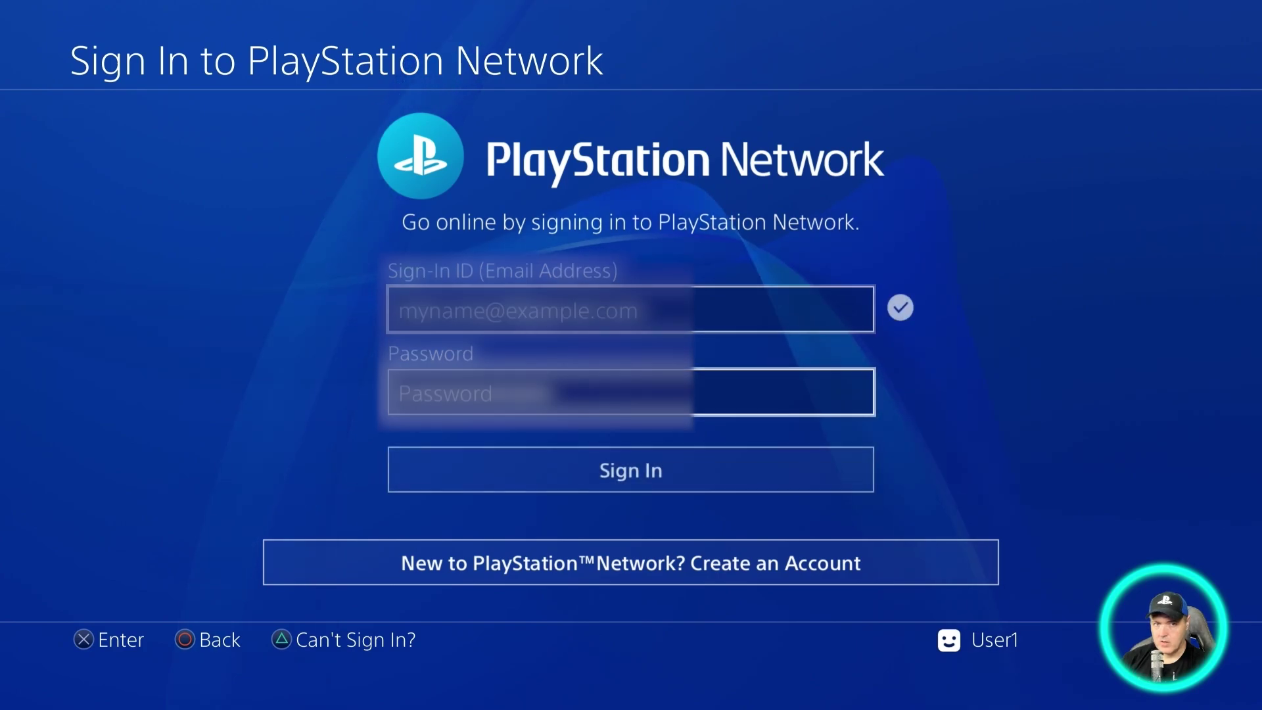
pyautogui.press('Down')
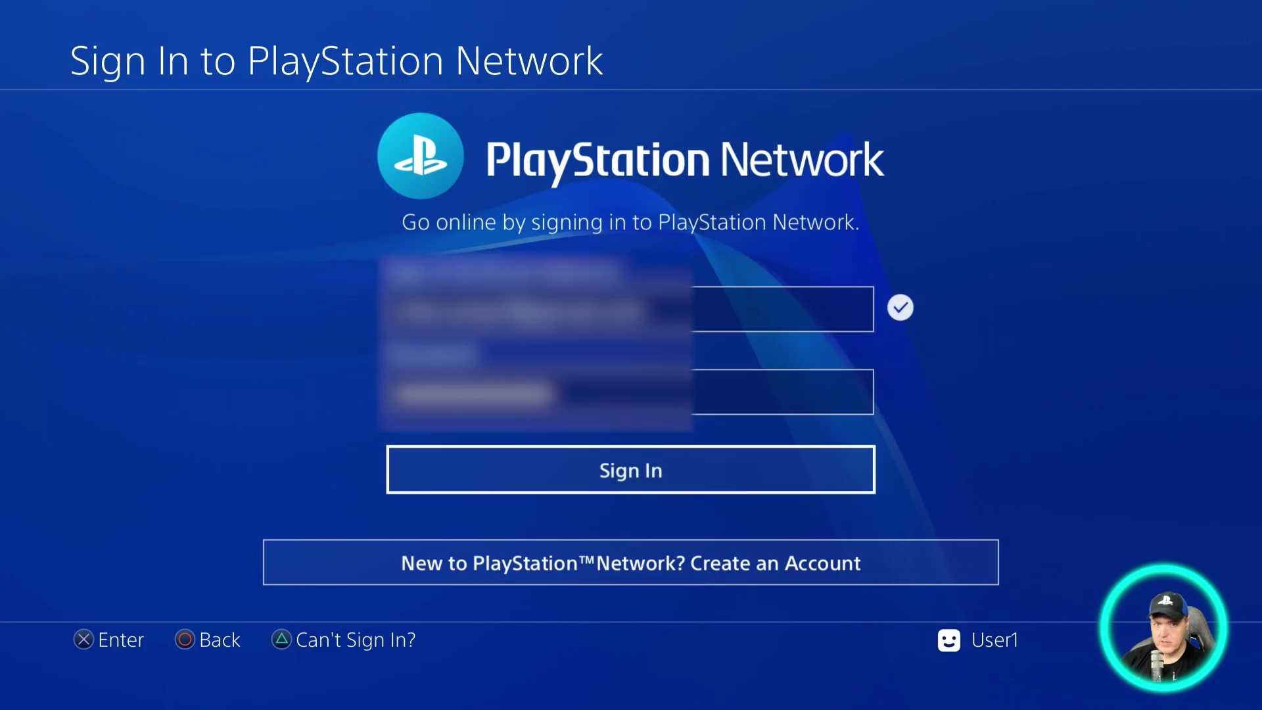
pyautogui.press('Return')
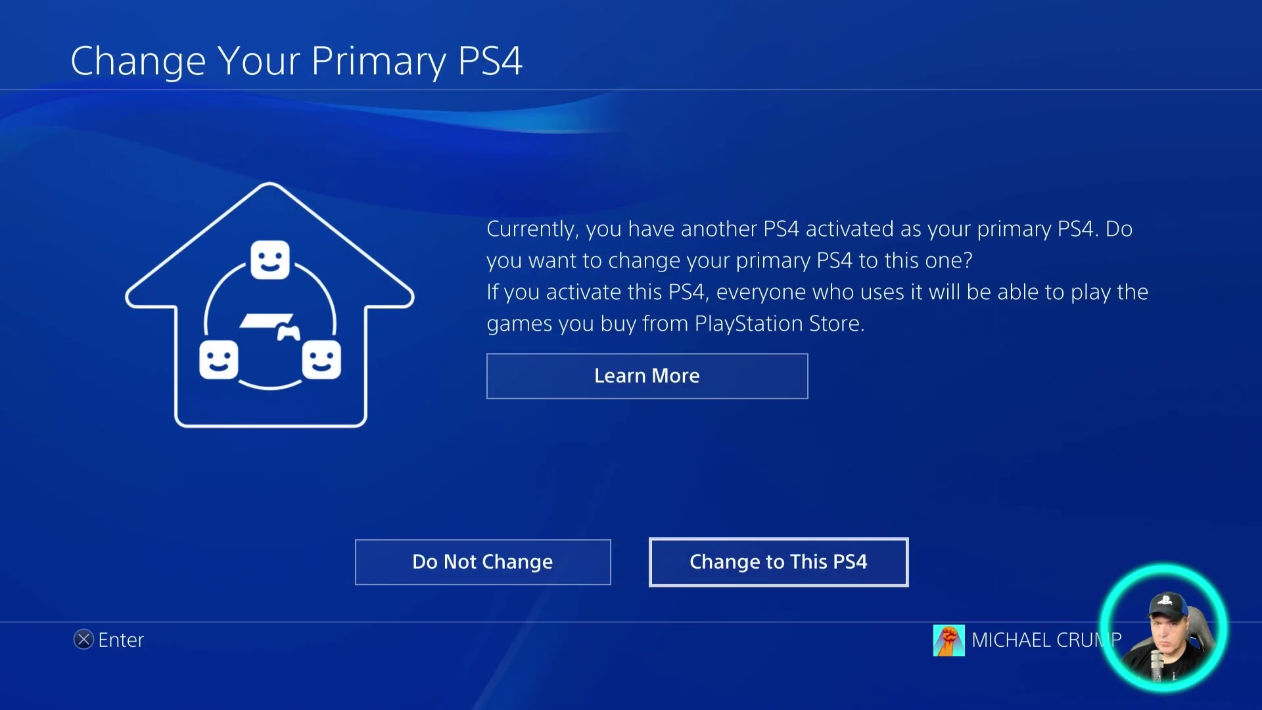
# Decline to make this console the primary PS4 and acknowledge the saved sign-in information notice.
pyautogui.press('Left')
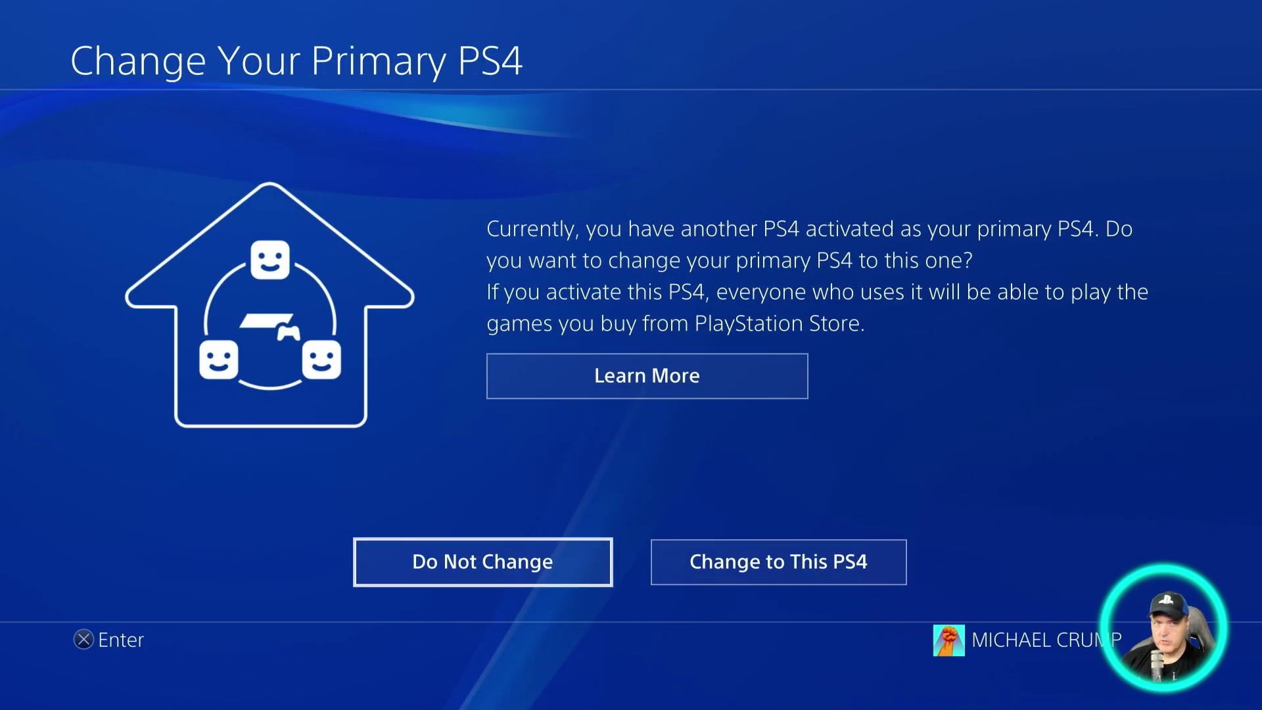
pyautogui.press('Return')
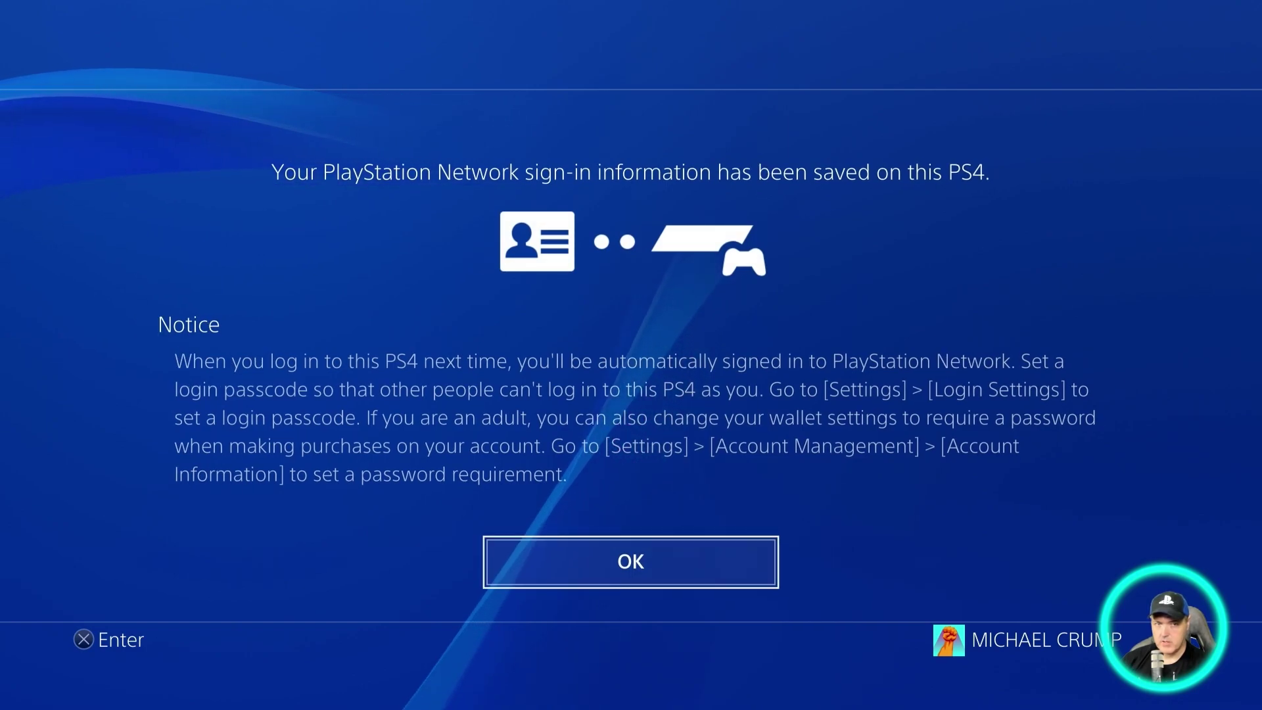
pyautogui.press('Return')
pyautogui.press('Return')
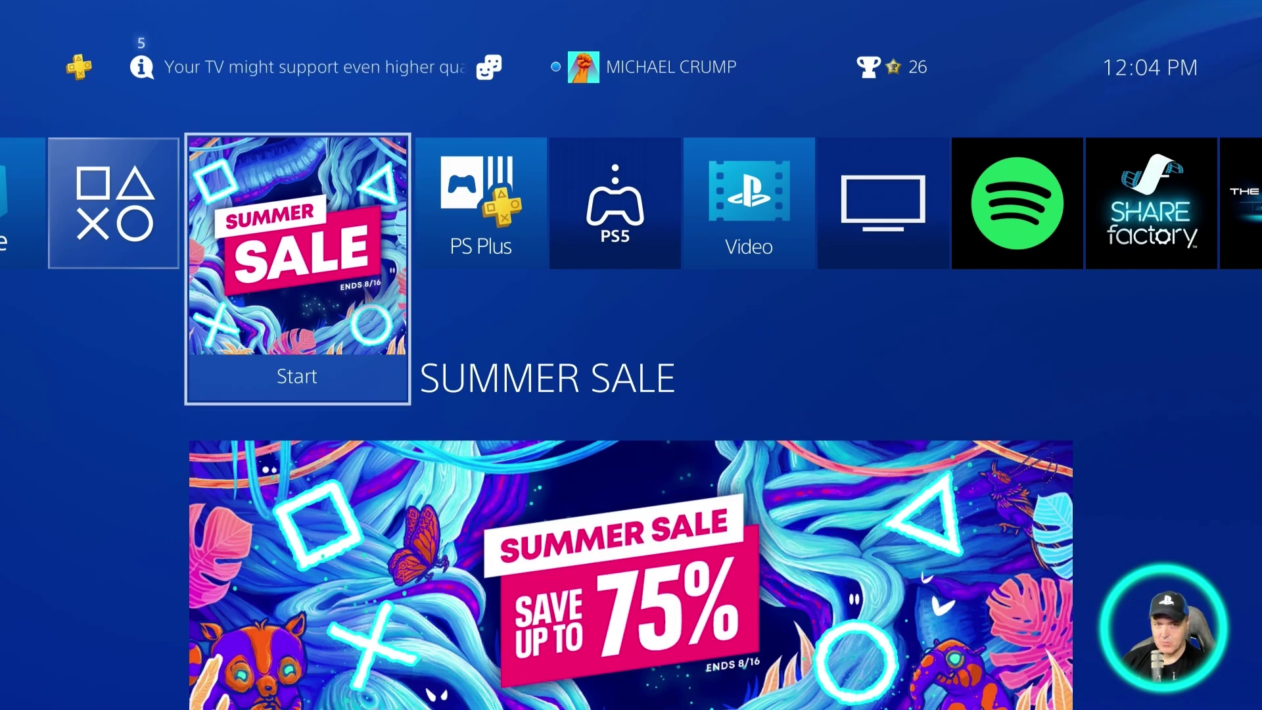
# Open the PlayStation Store from the home screen.
pyautogui.press('Left')
pyautogui.press('Left')
pyautogui.press('Return')
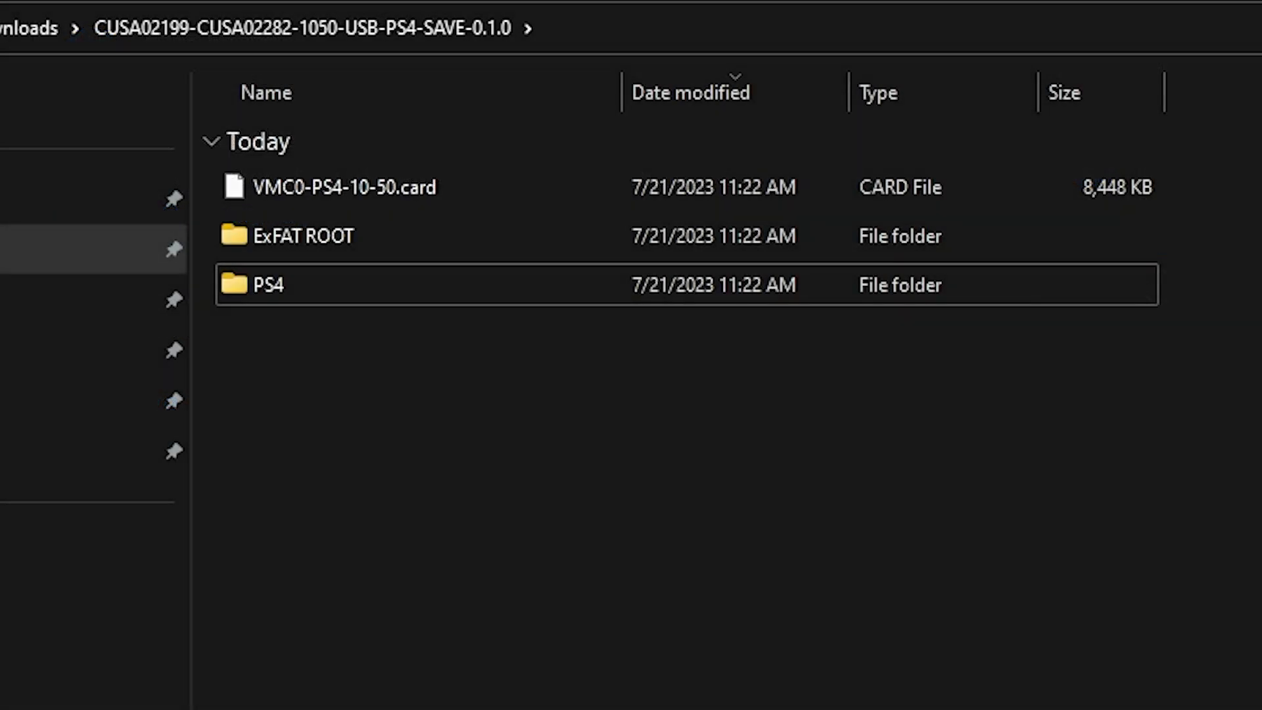
# Switch to File Explorer, highlight the extracted PS4 folder, and select the ELFs and Games folders inside ExFAT ROOT.
pyautogui.click(304, 300)
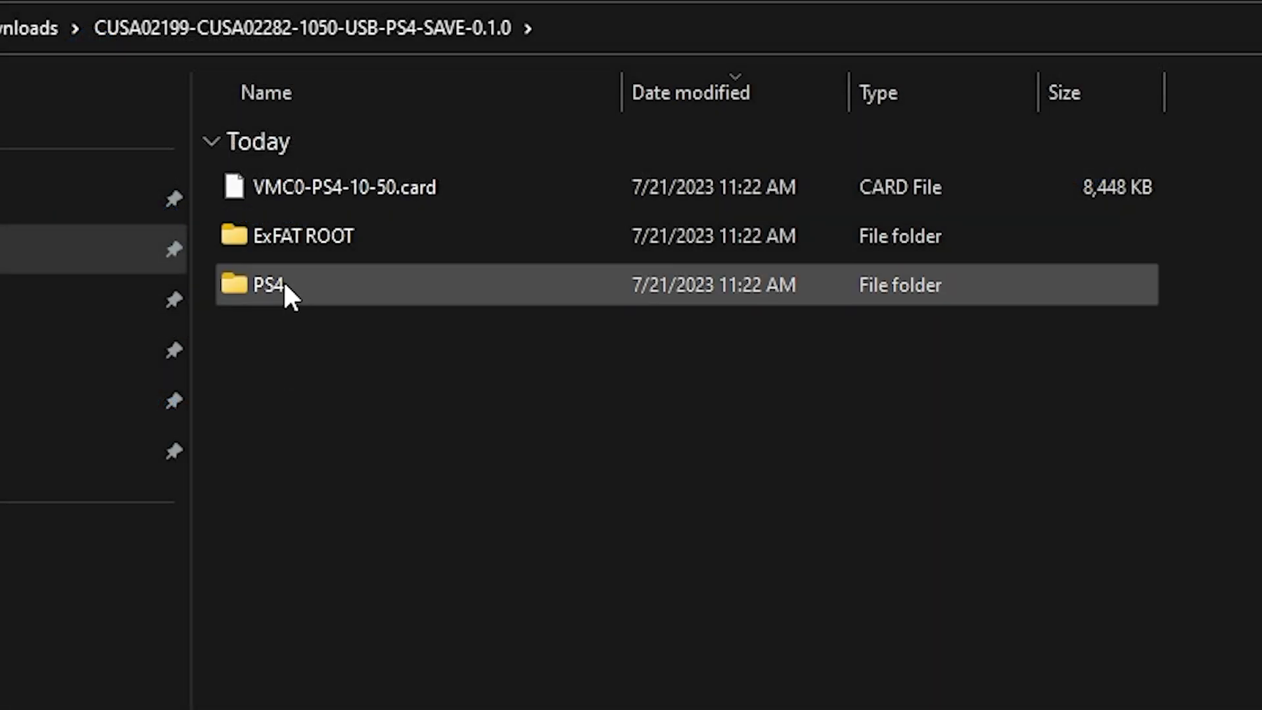
pyautogui.click(270, 301)
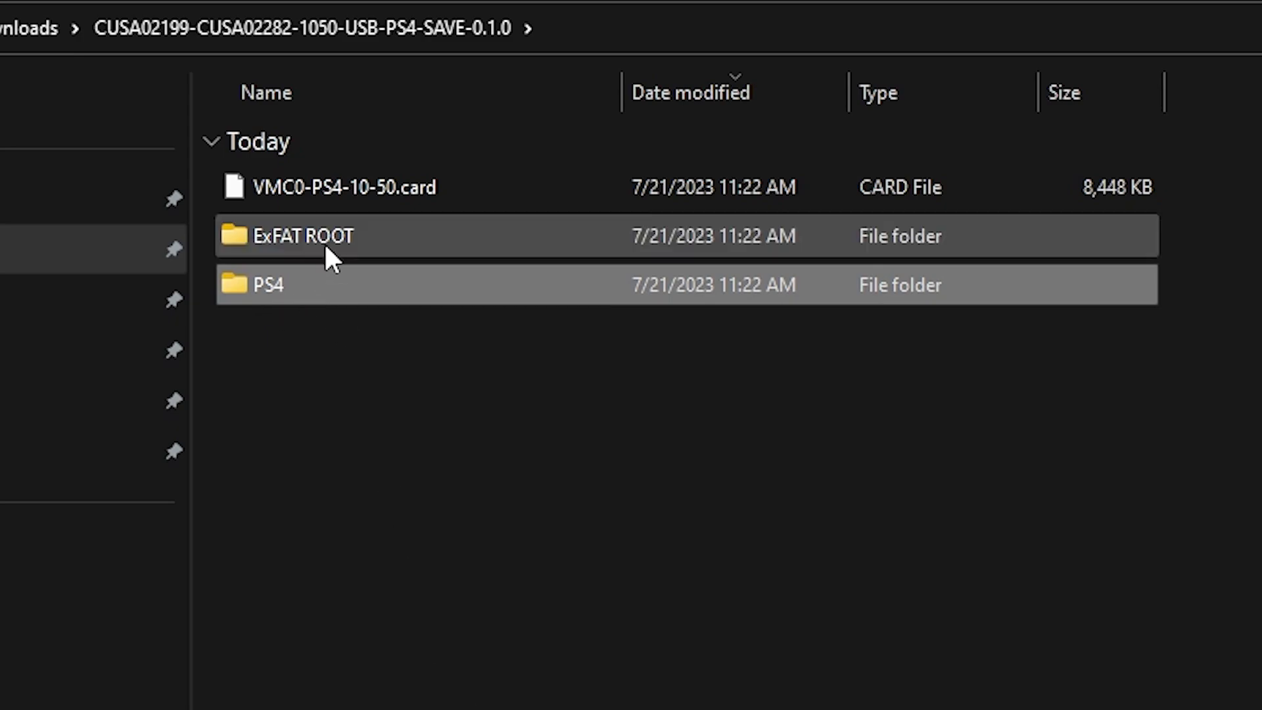
pyautogui.doubleClick(355, 235)
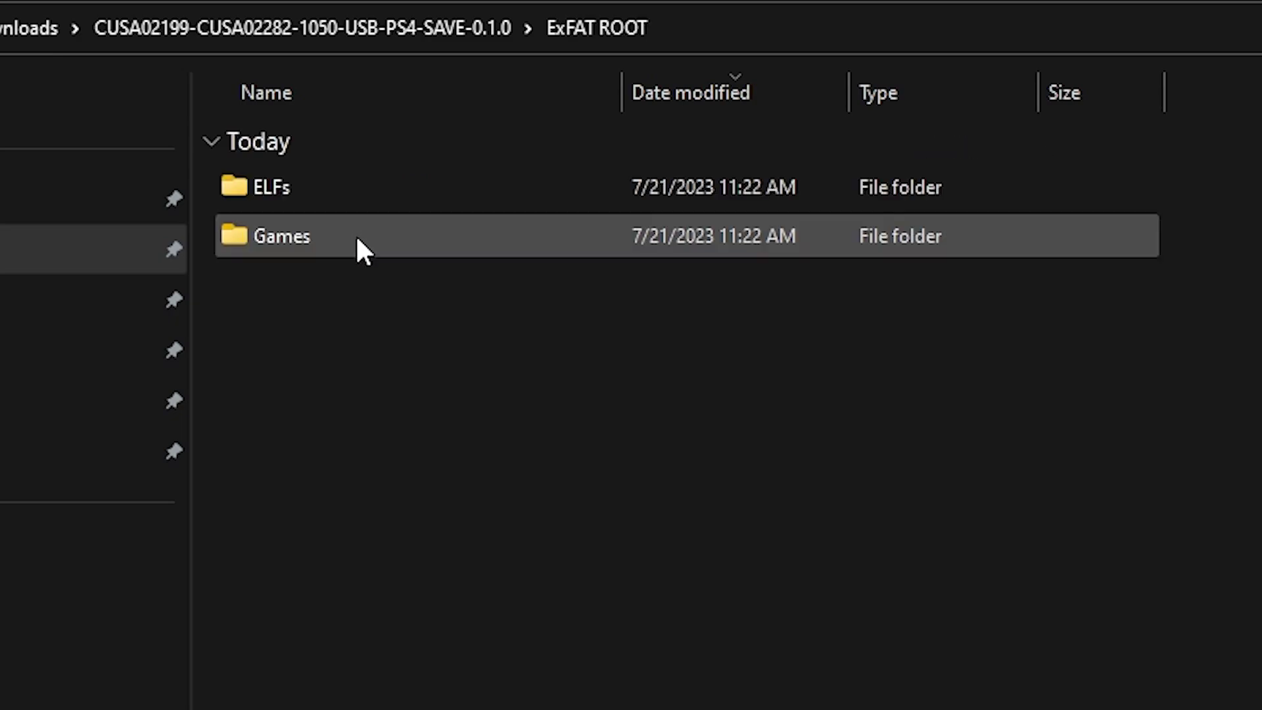
pyautogui.moveTo(423, 387); pyautogui.dragTo(249, 186)
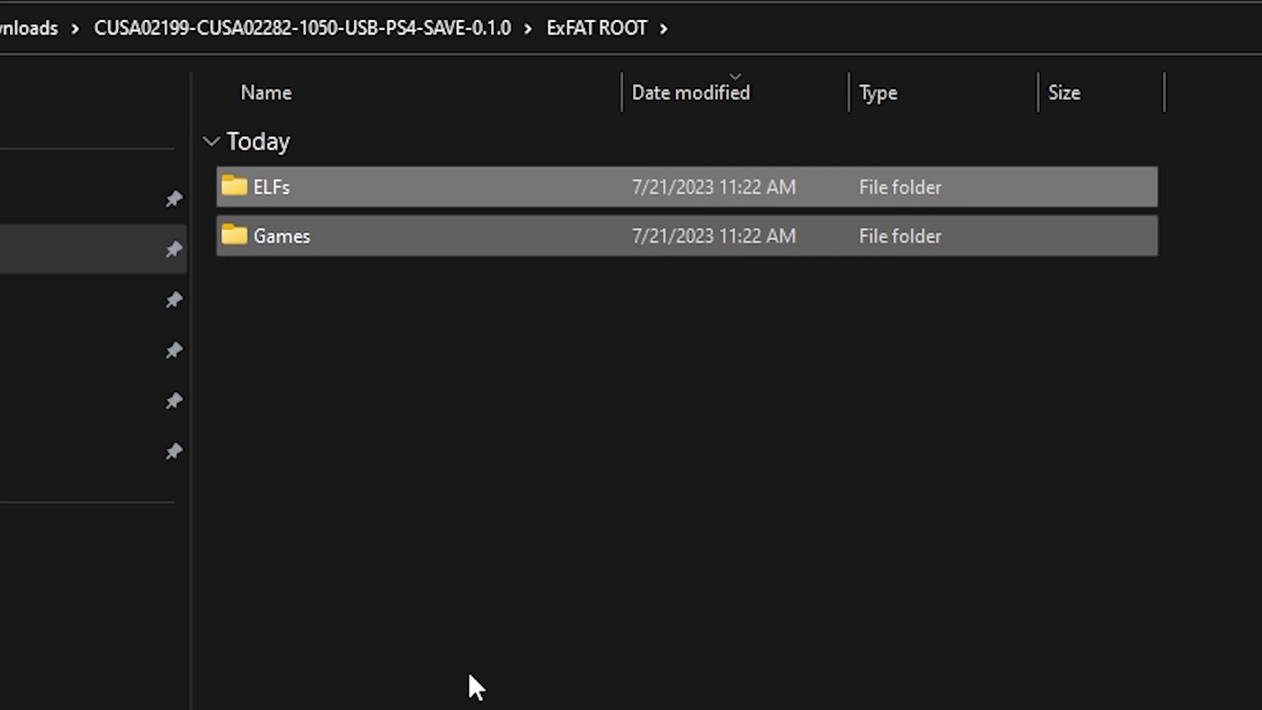
# Open the Games folder inside ExFAT ROOT and select the Game Name folder.
pyautogui.click(309, 236)
pyautogui.doubleClick(310, 236)
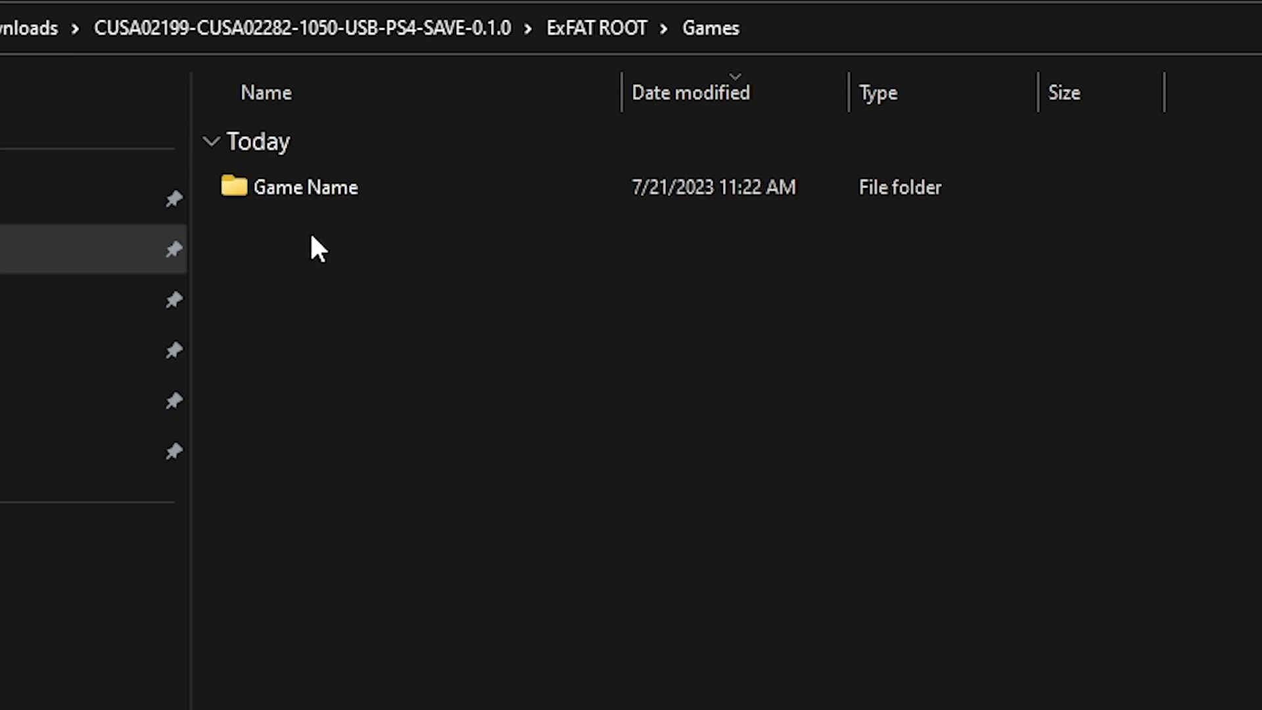
pyautogui.click(348, 203)
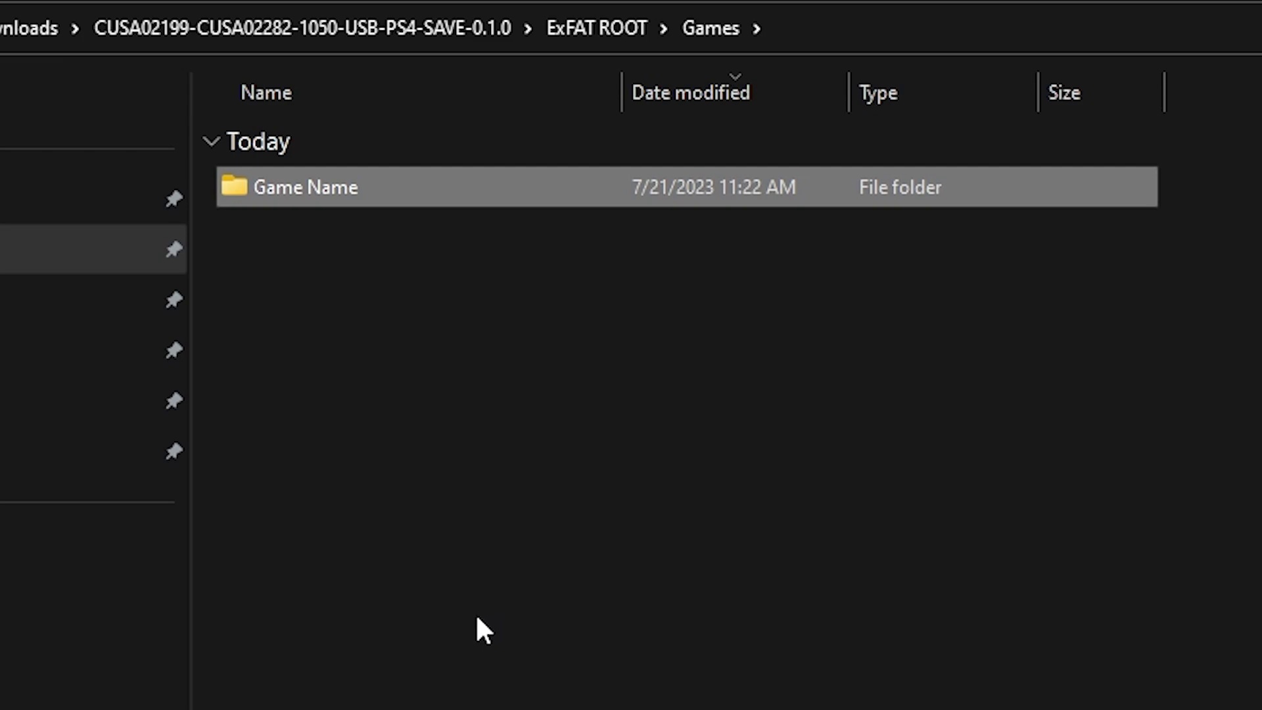
# Open the Game Name folder, then inspect the root of USB Drive (F:) and open the MS3 folder inside its Games folder.
pyautogui.doubleClick(361, 191)
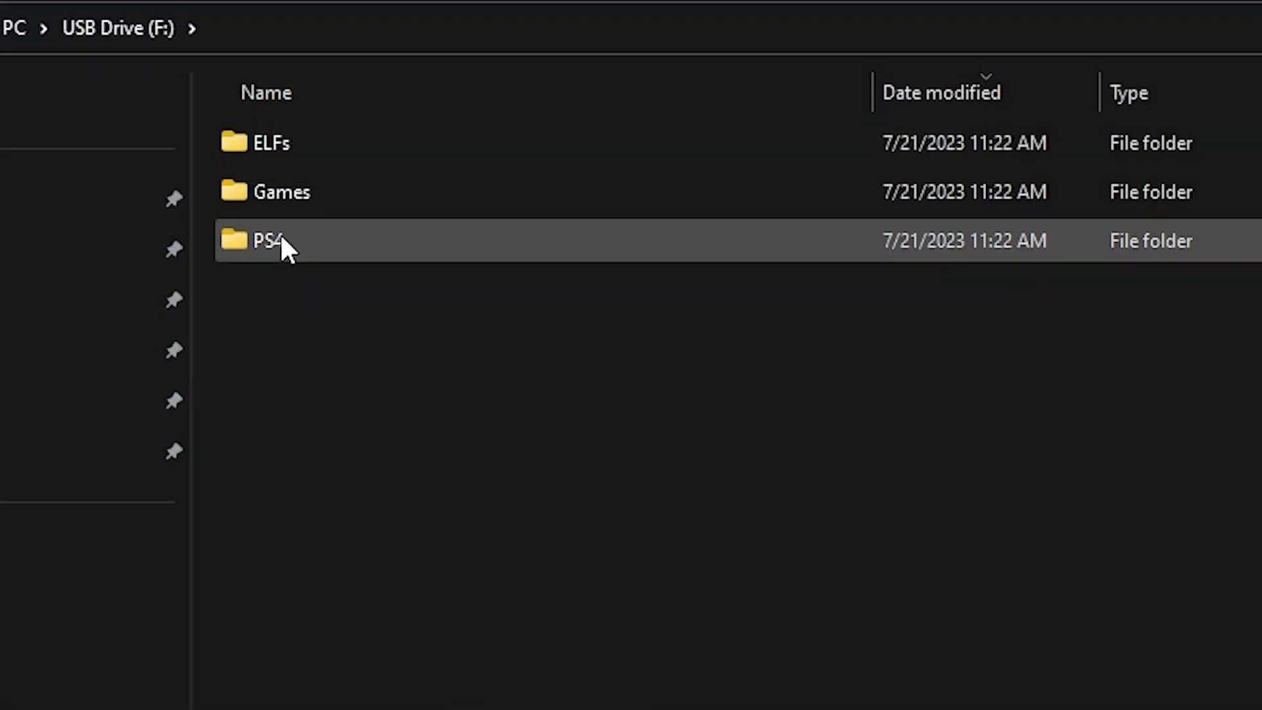
pyautogui.click(277, 240)
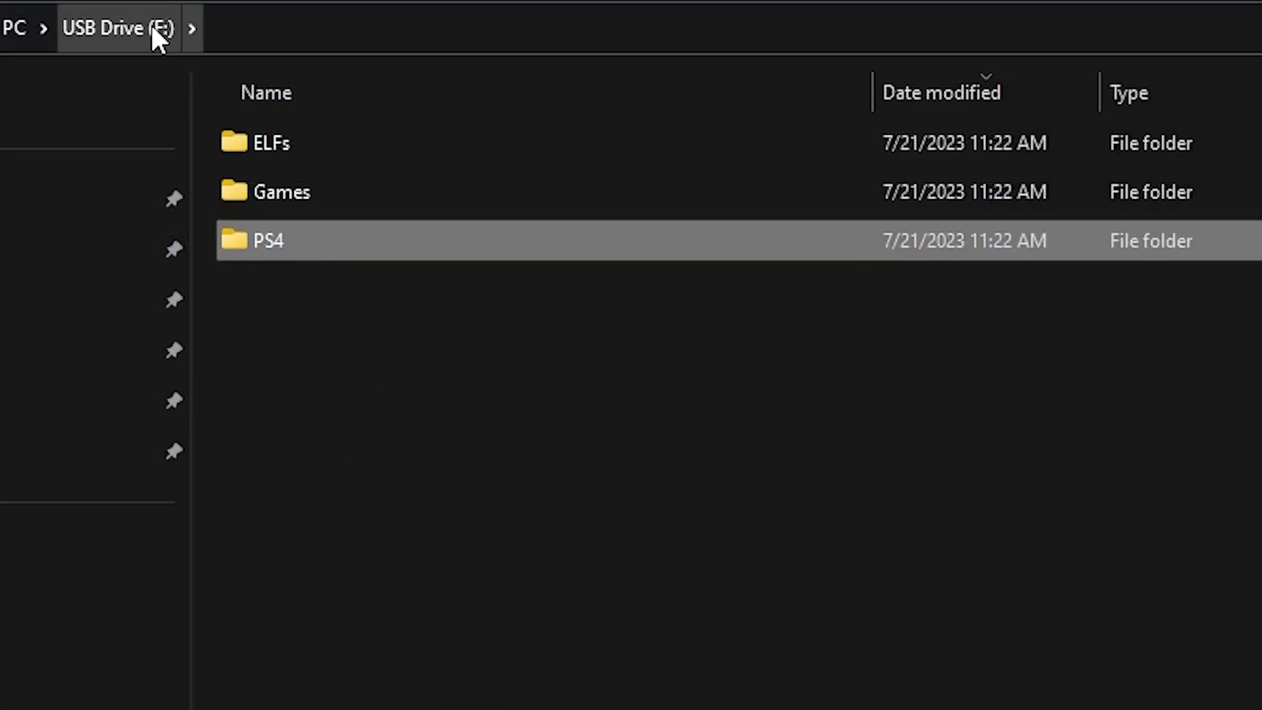
pyautogui.doubleClick(277, 191)
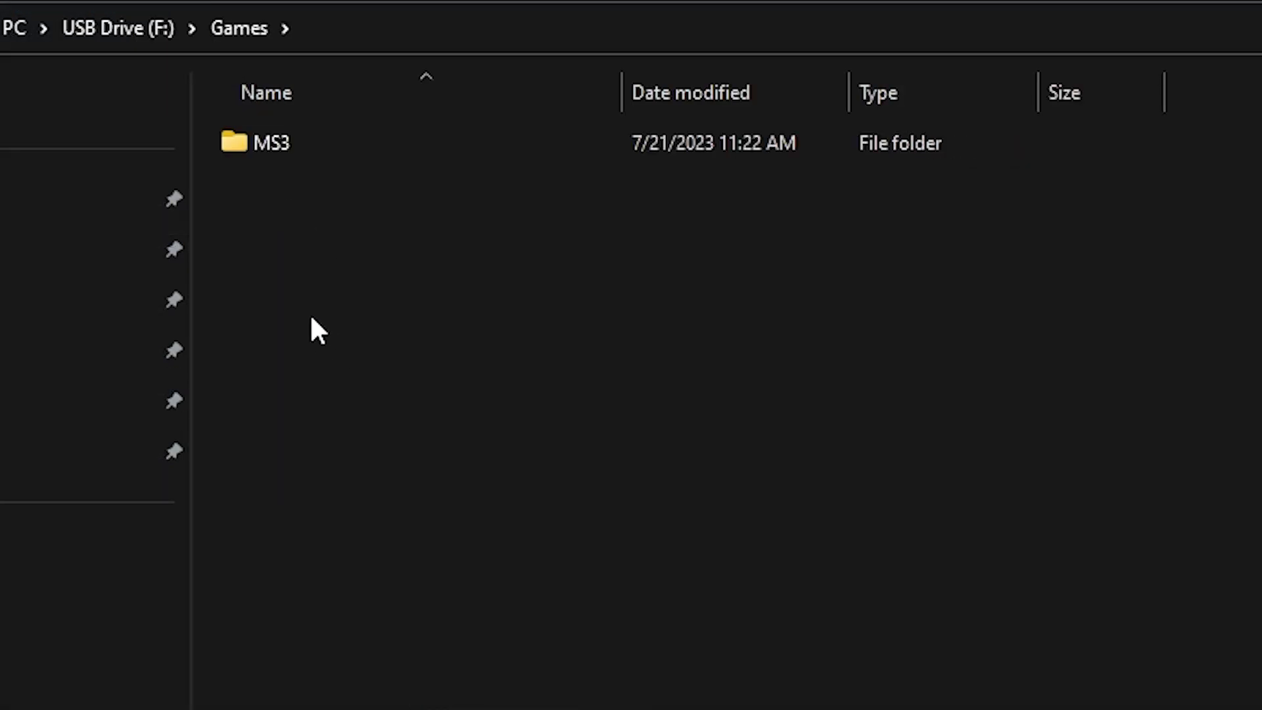
pyautogui.doubleClick(287, 145)
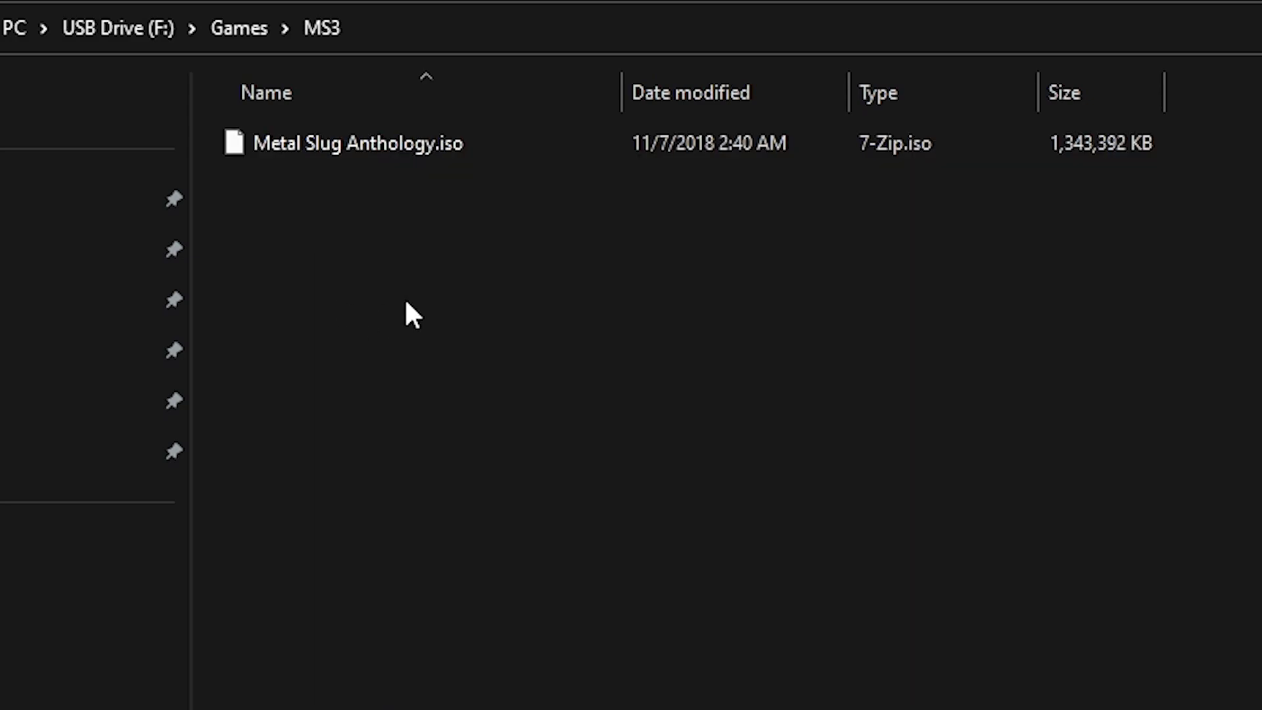
# Return to the root of USB Drive (F:), open the ELFs folder, and review the game loader, ps-dialog and ps-lightbar files.
pyautogui.click(240, 28)
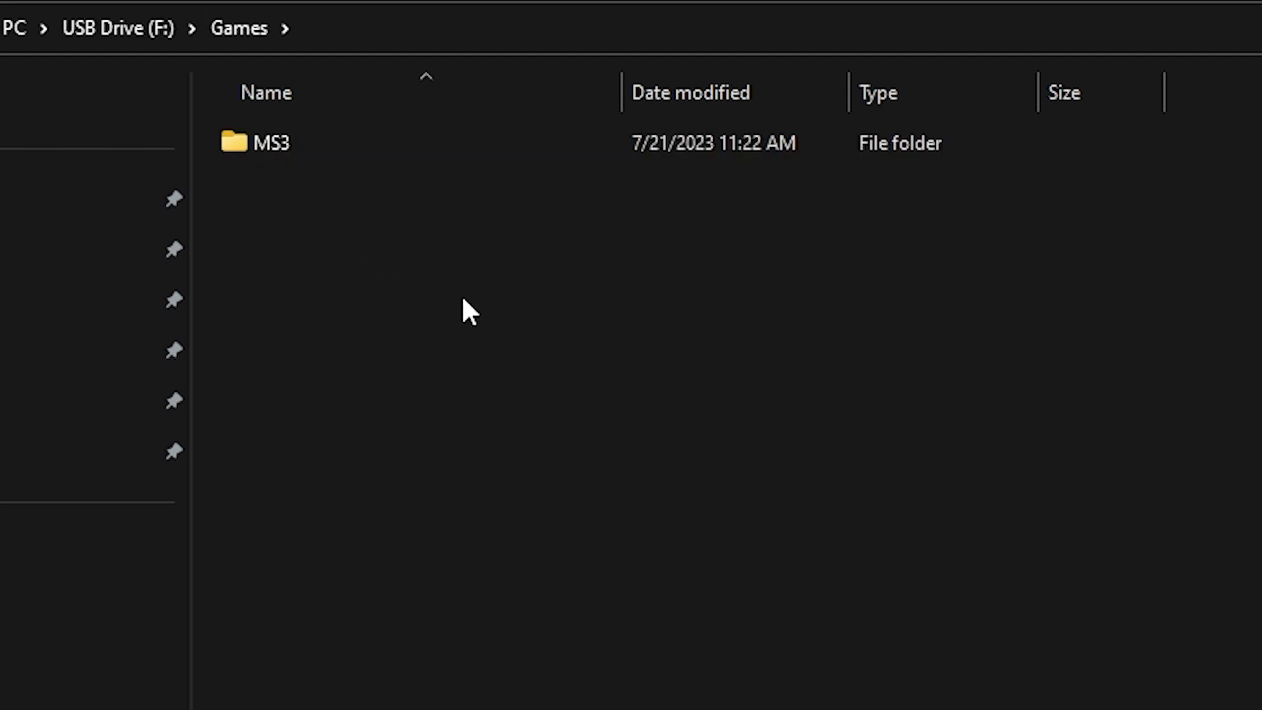
pyautogui.click(120, 27)
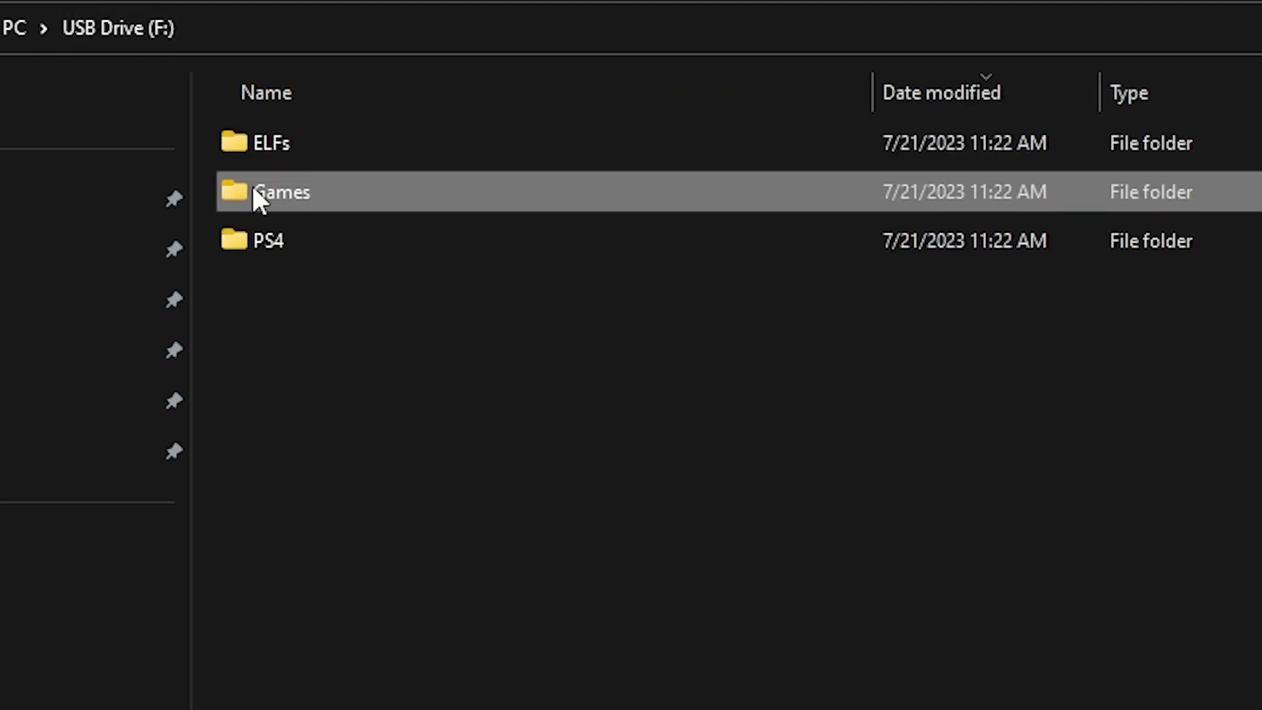
pyautogui.click(275, 139)
pyautogui.doubleClick(276, 145)
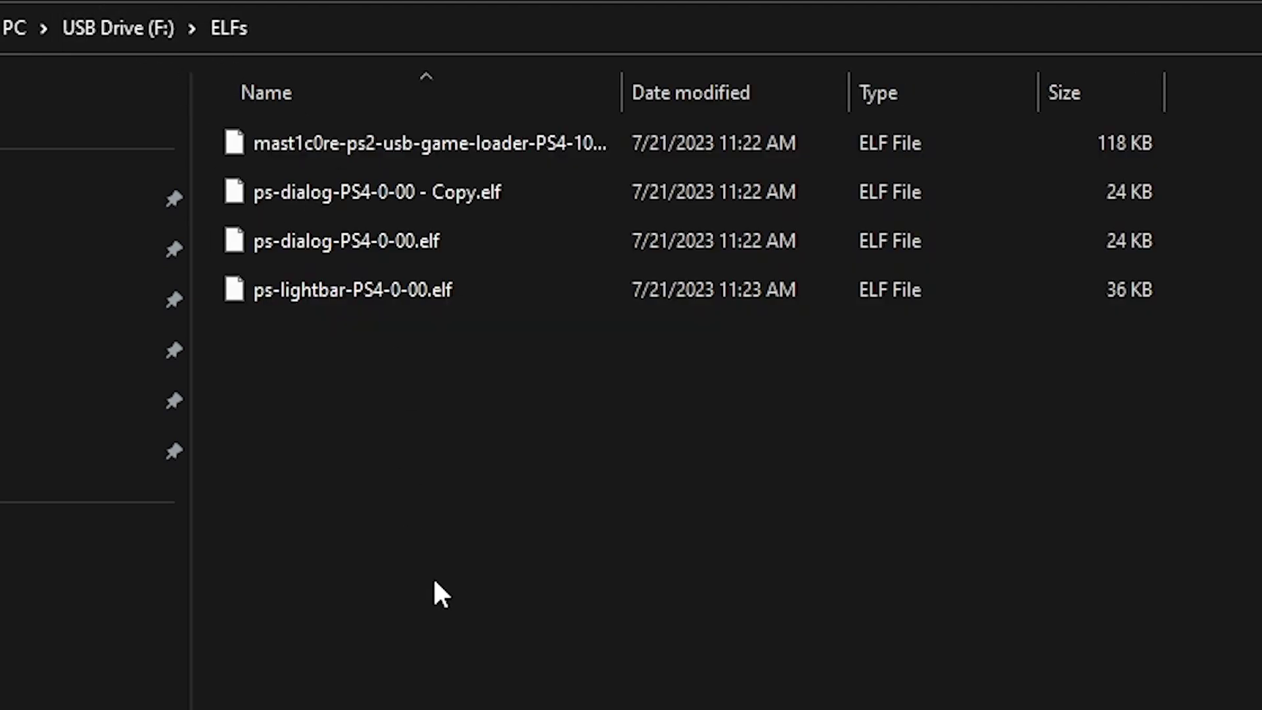
pyautogui.click(384, 141)
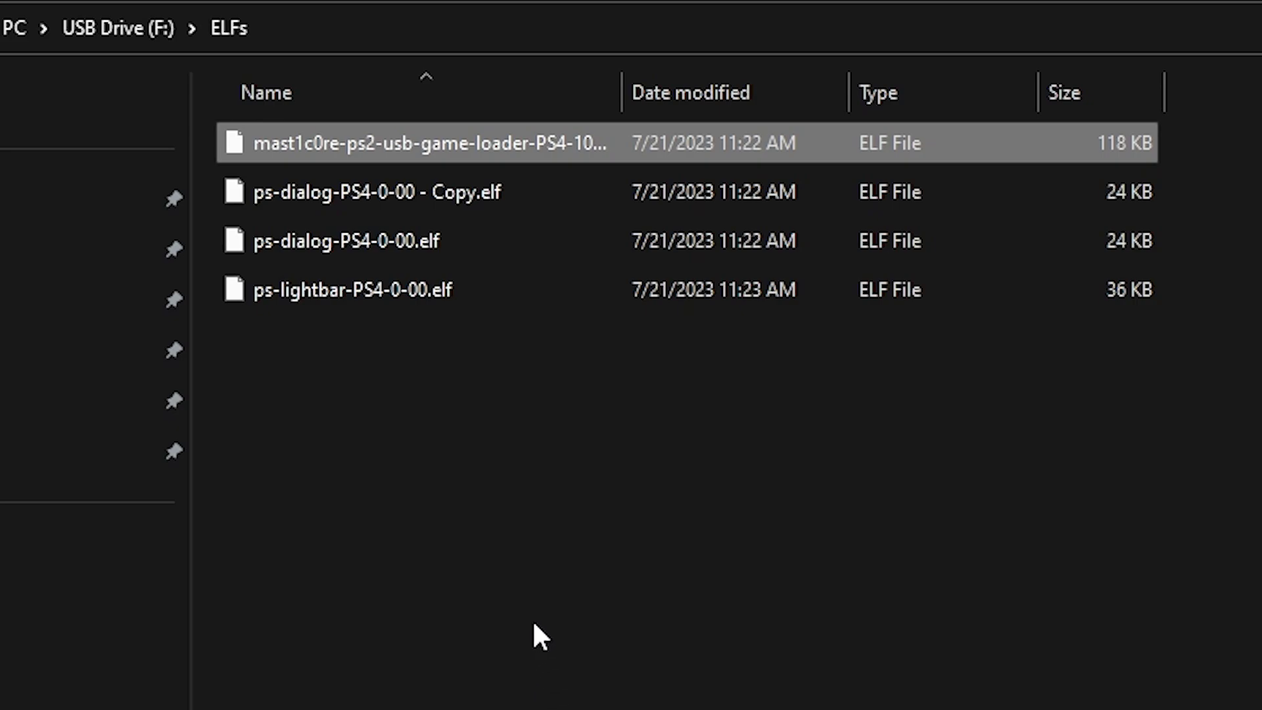
pyautogui.click(344, 245)
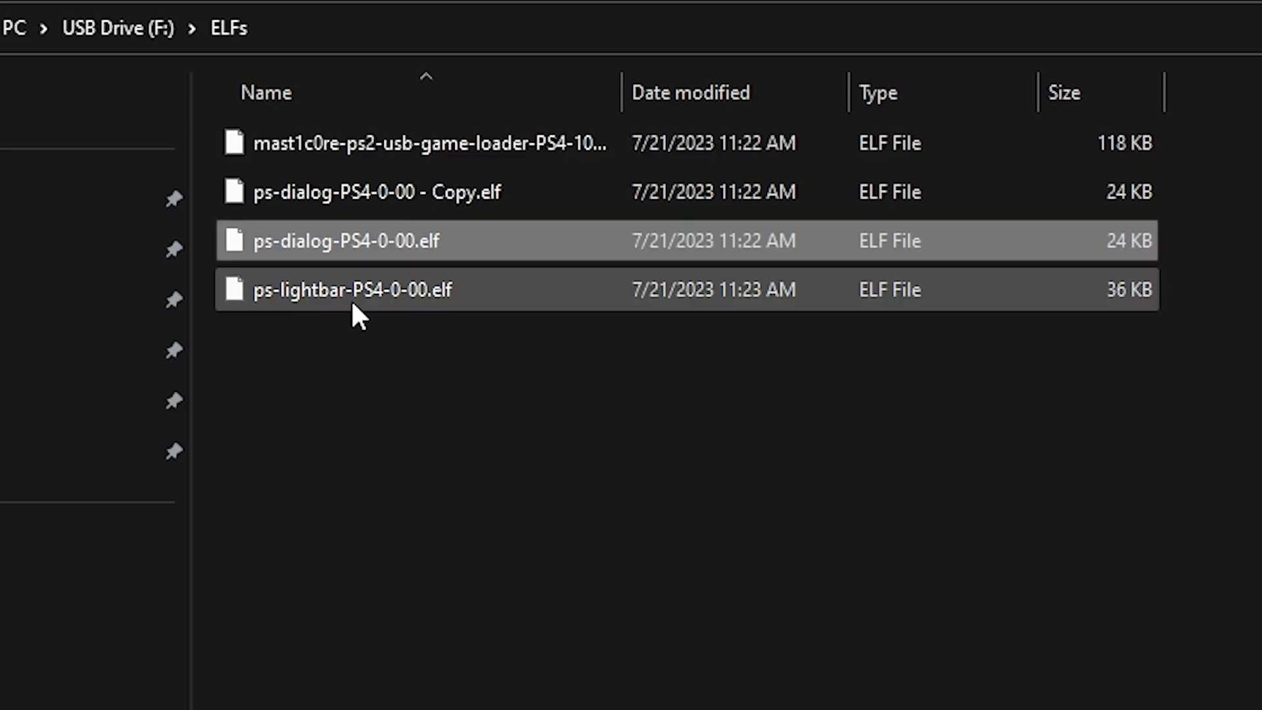
pyautogui.click(349, 298)
pyautogui.click(439, 486)
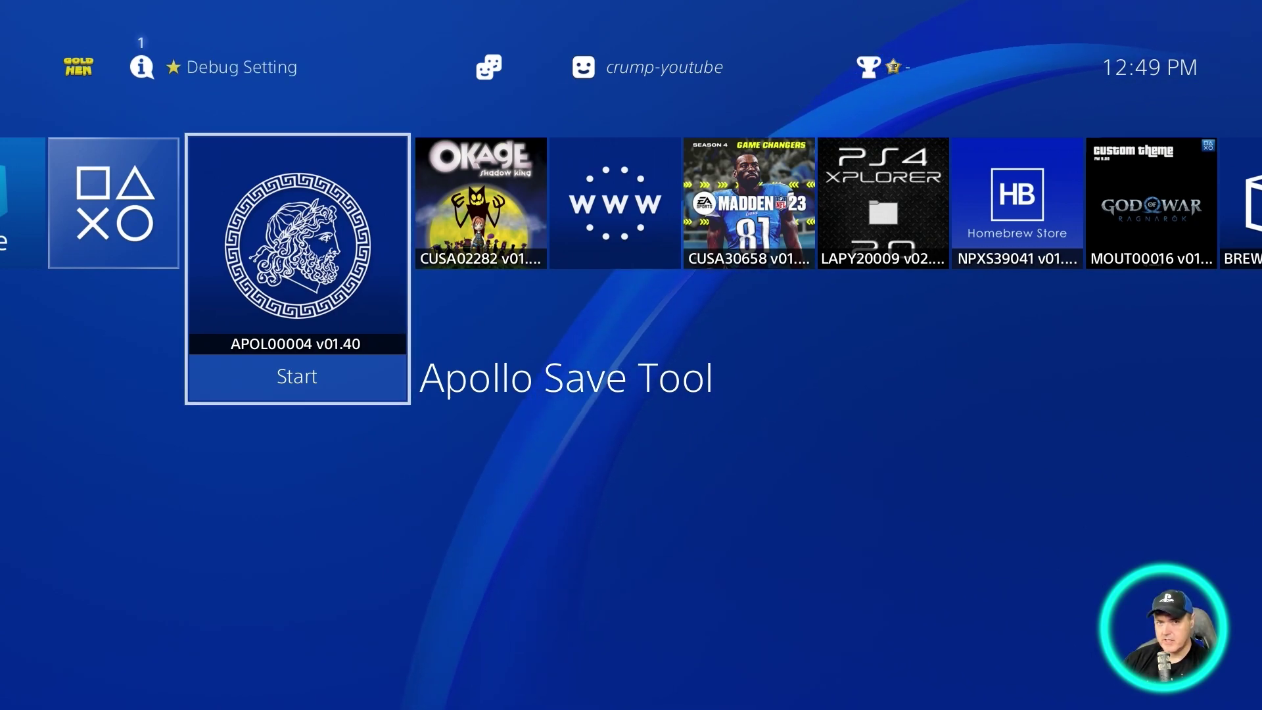
# On the PS4, locate OKAGE: Shadow King on the home screen and open Application Saved Data Management in Settings.
pyautogui.press('Right')
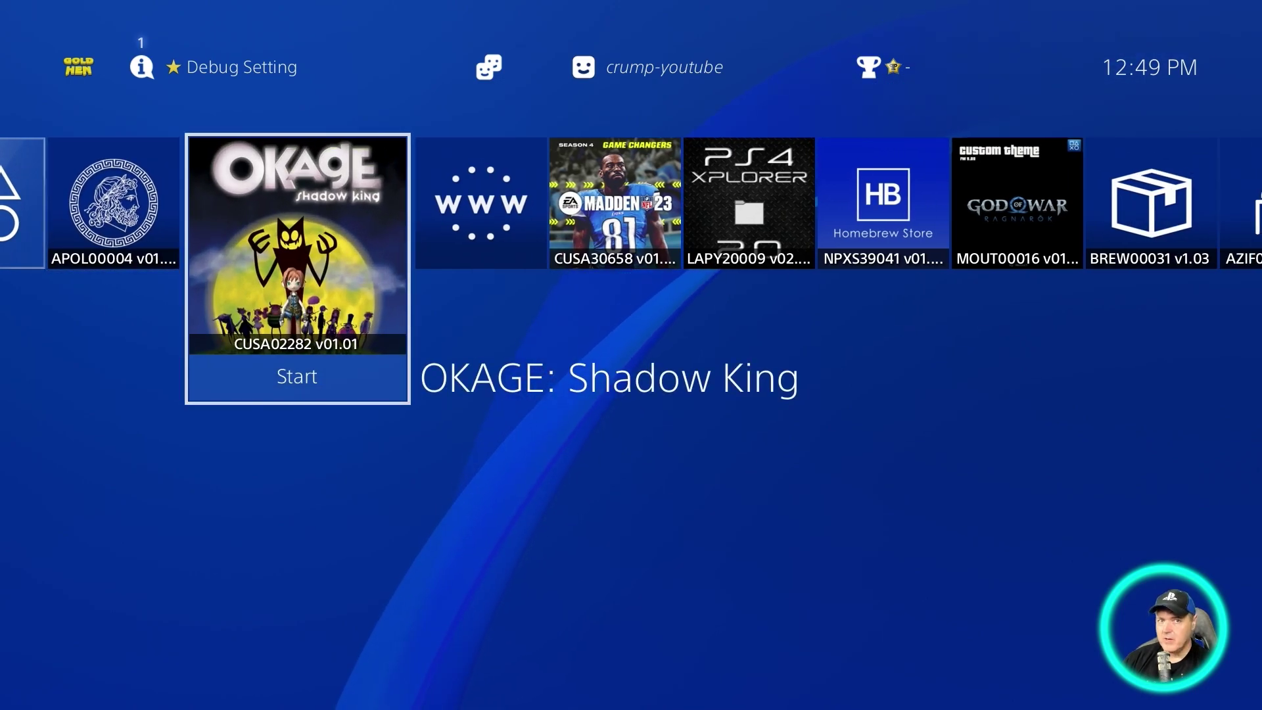
pyautogui.press('Up')
pyautogui.press('Right')
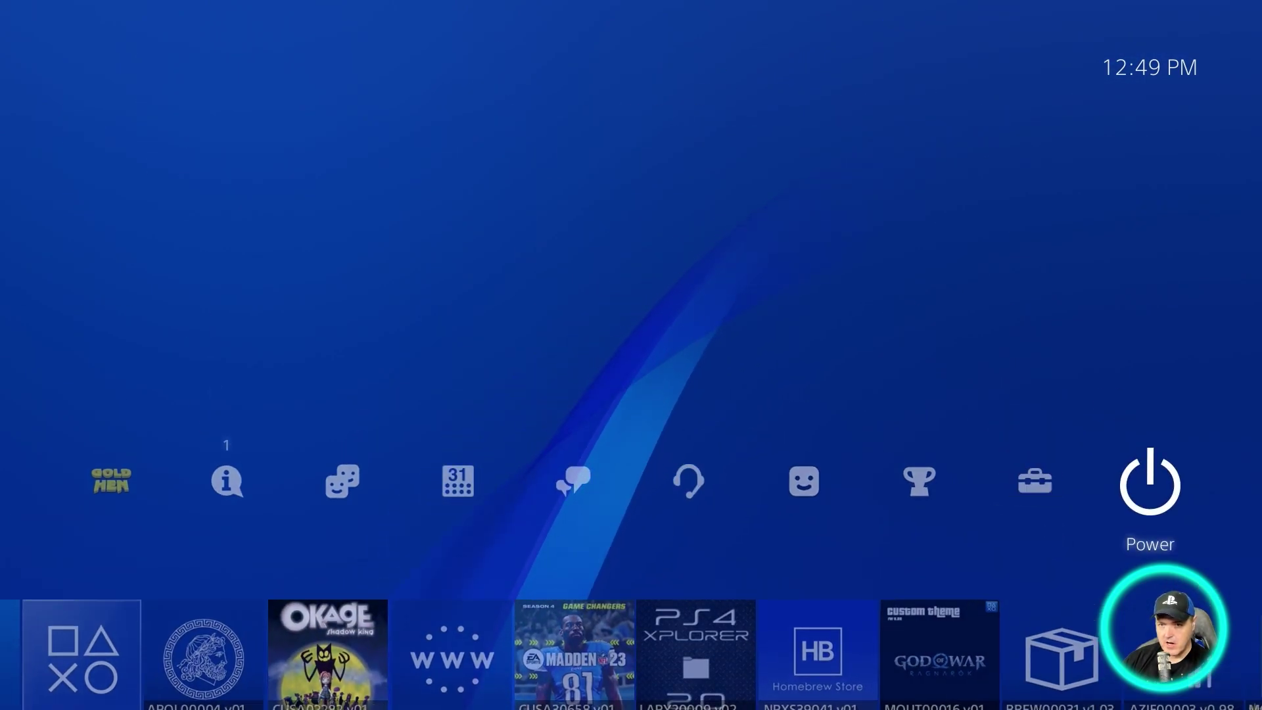
pyautogui.press('Left')
pyautogui.press('Return')
pyautogui.press('Down')
pyautogui.press('Down')
pyautogui.press('Down')
pyautogui.press('Down')
pyautogui.press('Down')
pyautogui.press('Down')
pyautogui.press('Down')
pyautogui.press('Down')
pyautogui.press('Down')
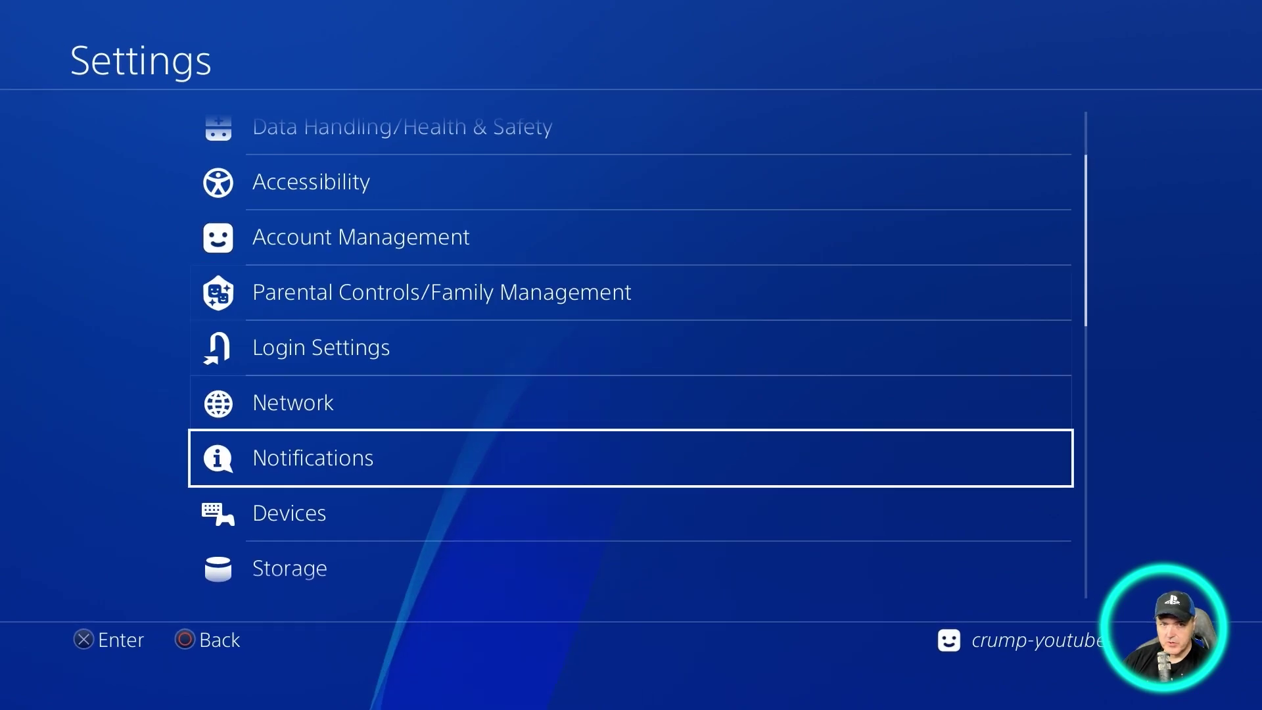
pyautogui.press('Up')
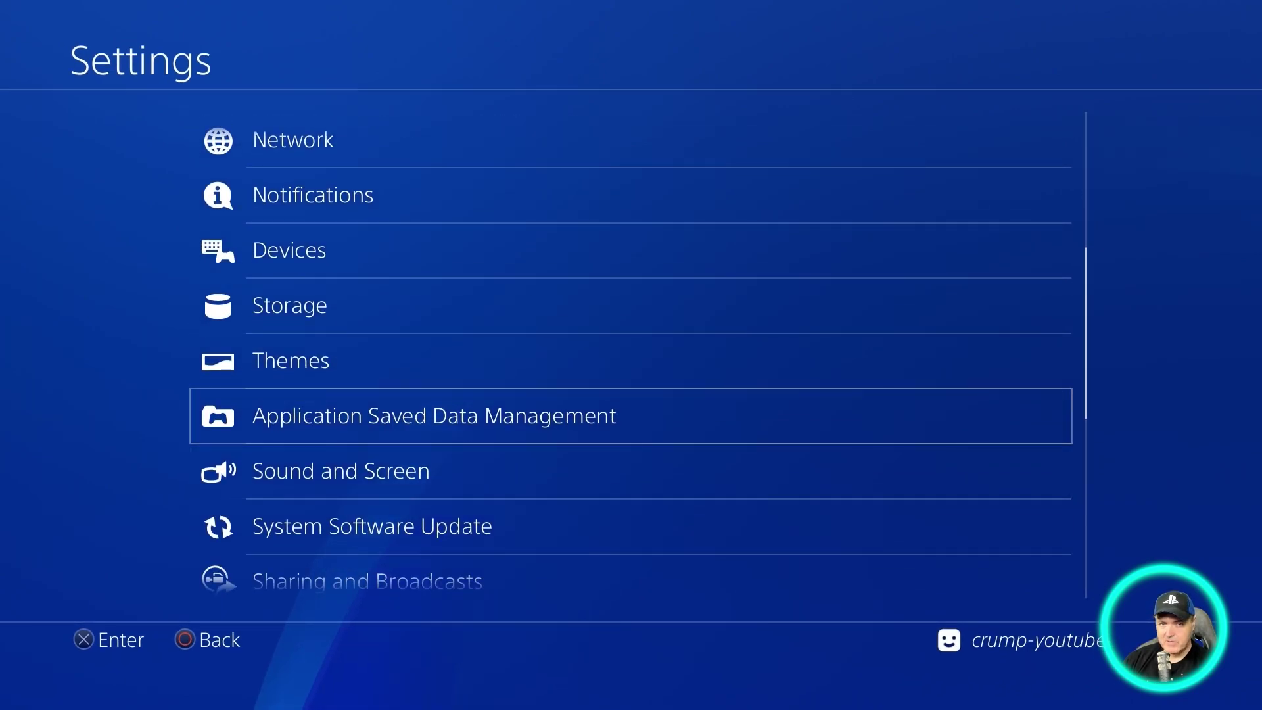
pyautogui.press('Return')
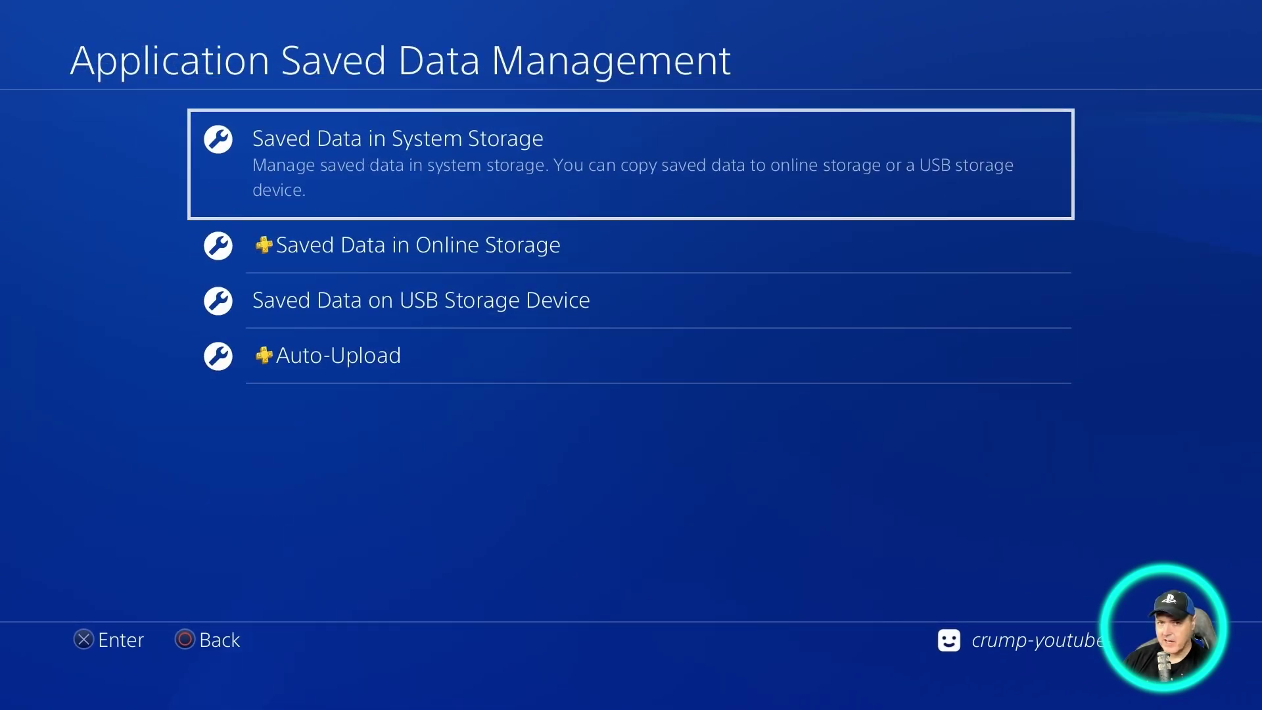
# Delete the OKAGE: Shadow King saved data from system storage.
pyautogui.press('Return')
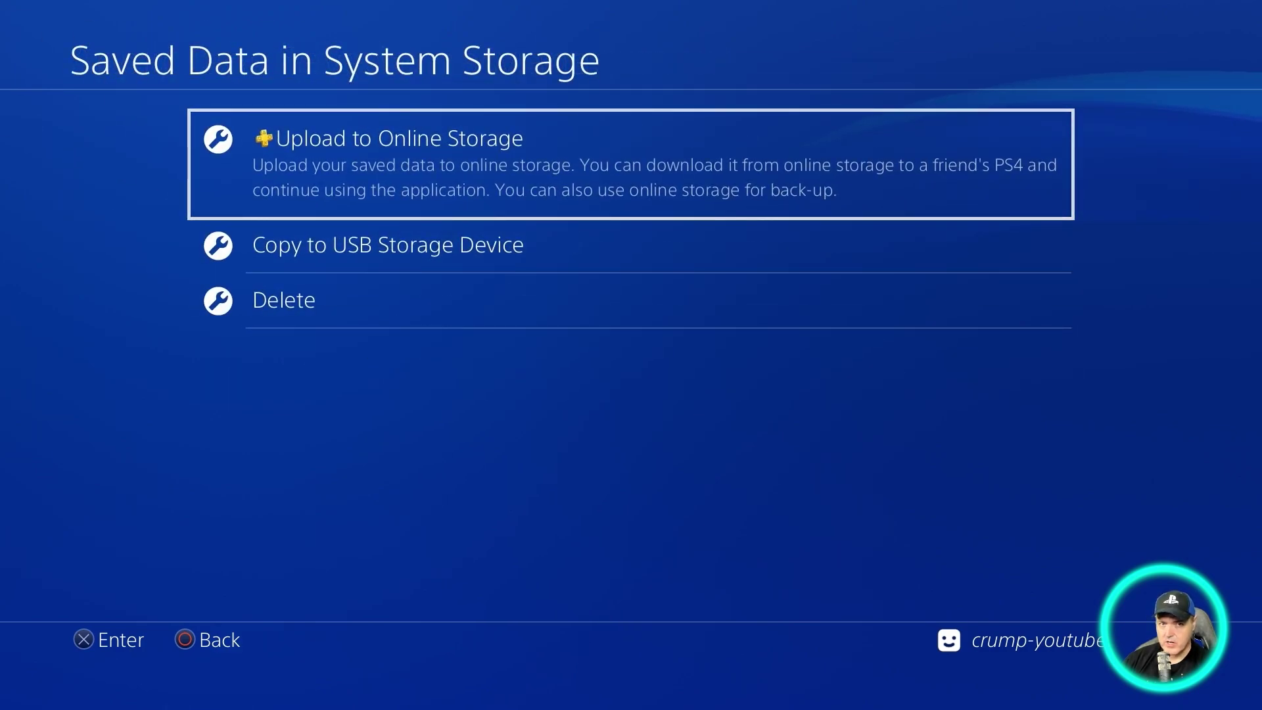
pyautogui.press('Down')
pyautogui.press('Down')
pyautogui.press('Return')
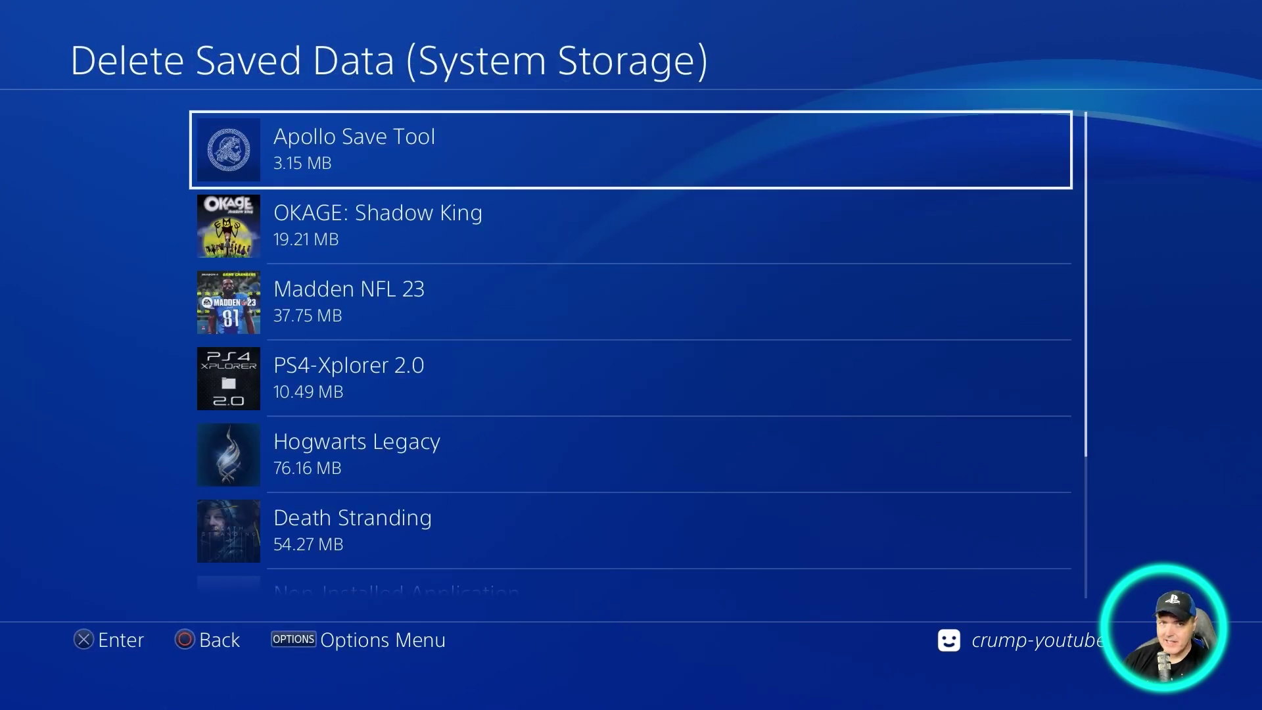
pyautogui.press('Down')
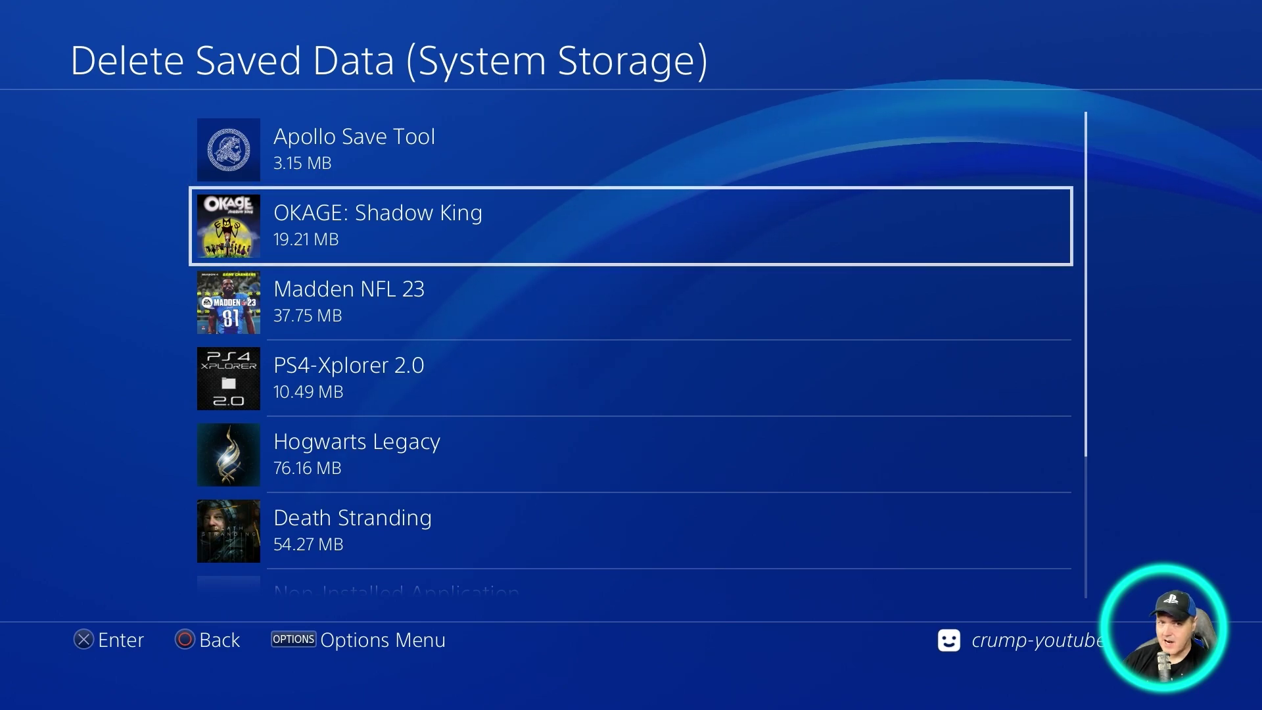
pyautogui.press('Return')
pyautogui.press('Return')
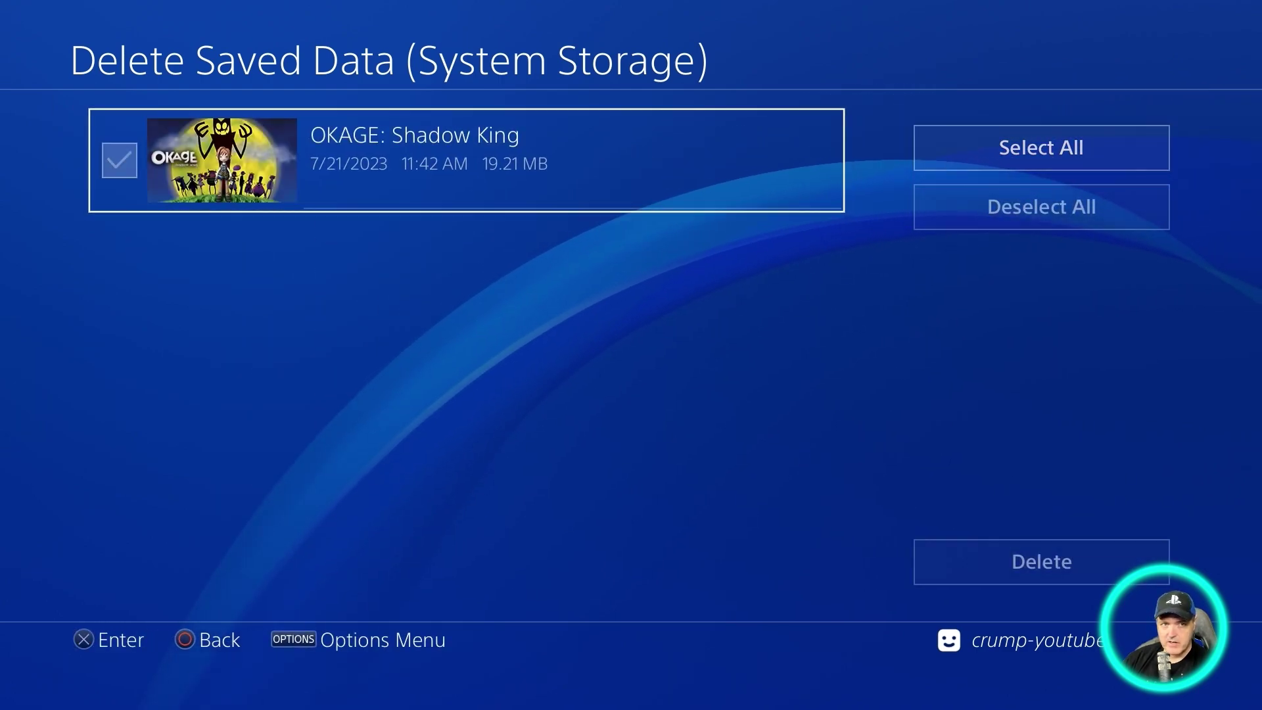
pyautogui.press('Right')
pyautogui.press('Return')
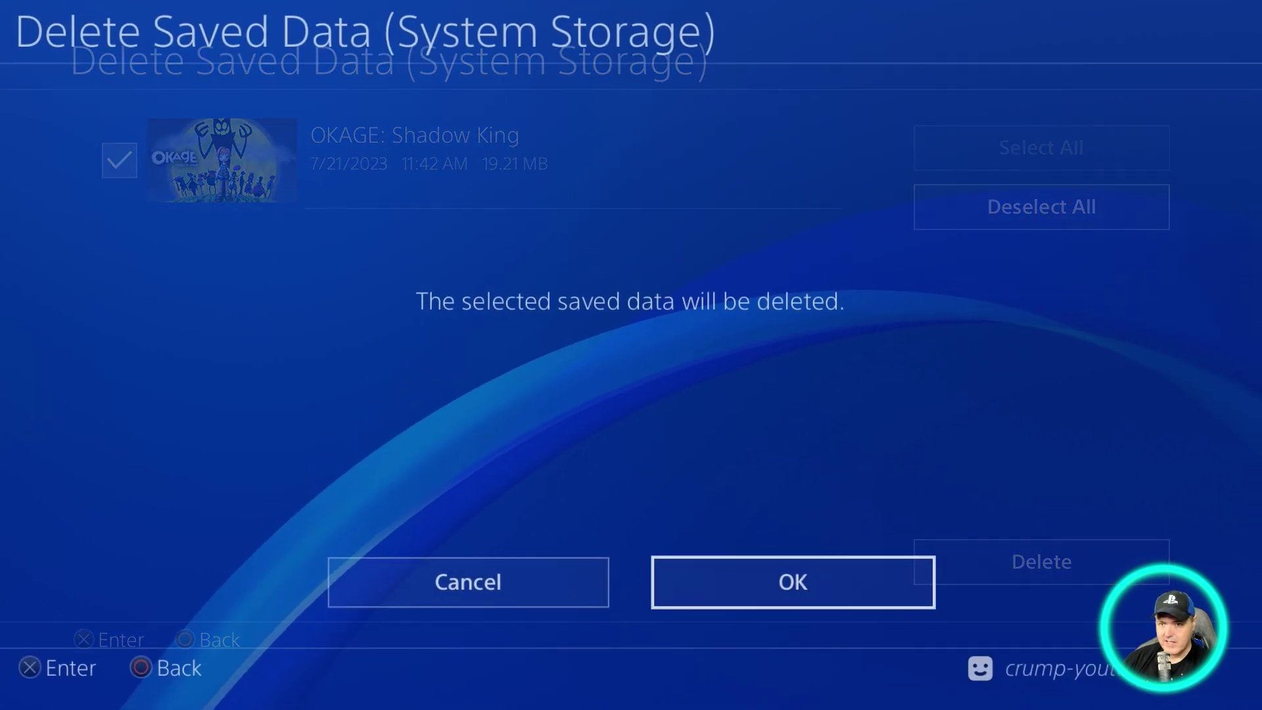
pyautogui.press('Return')
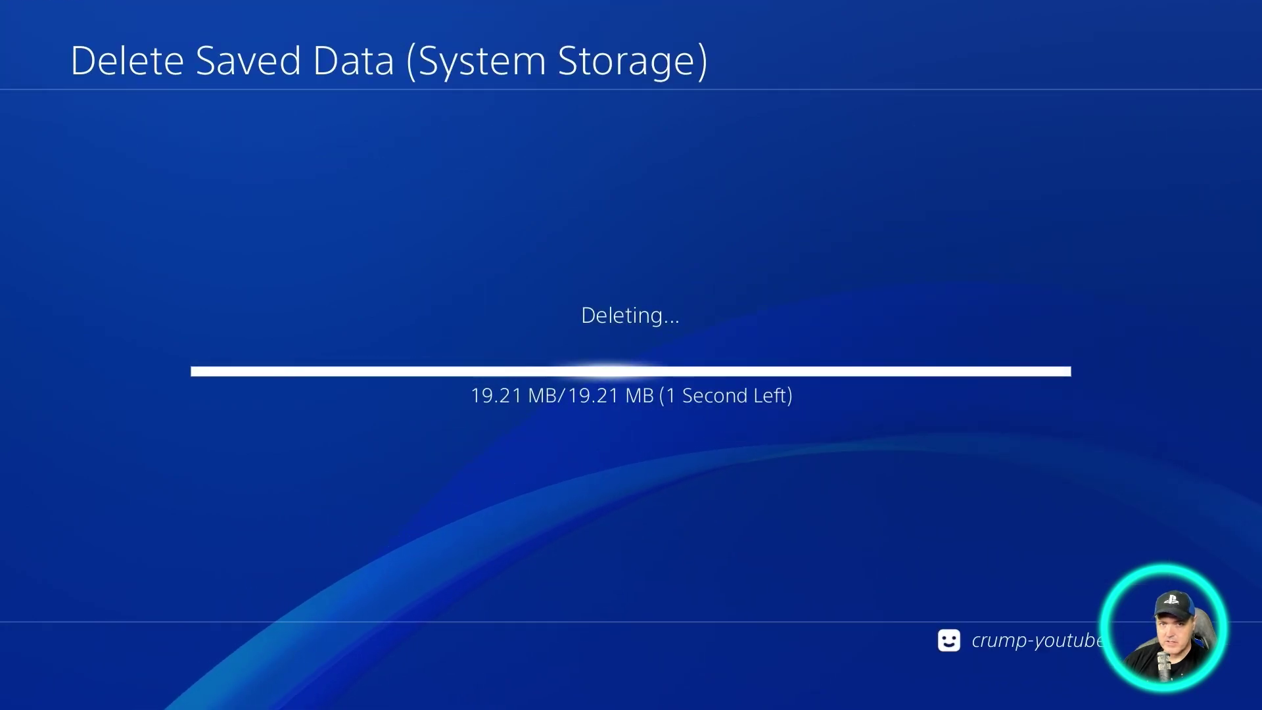
pyautogui.press('Return')
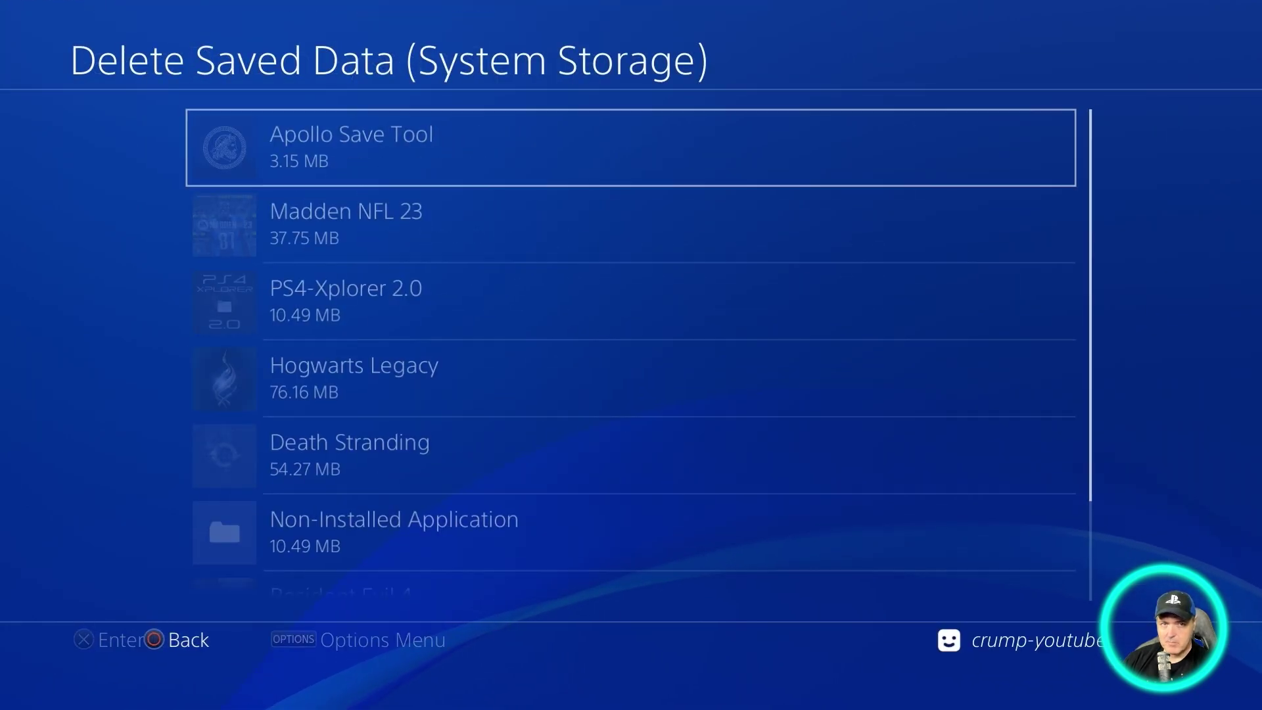
# Examine the remaining saved data entries in system storage for any other OKAGE save.
pyautogui.press('Down')
pyautogui.press('Down')
pyautogui.press('Down')
pyautogui.press('Down')
pyautogui.press('Down')
pyautogui.press('Down')
pyautogui.press('Down')
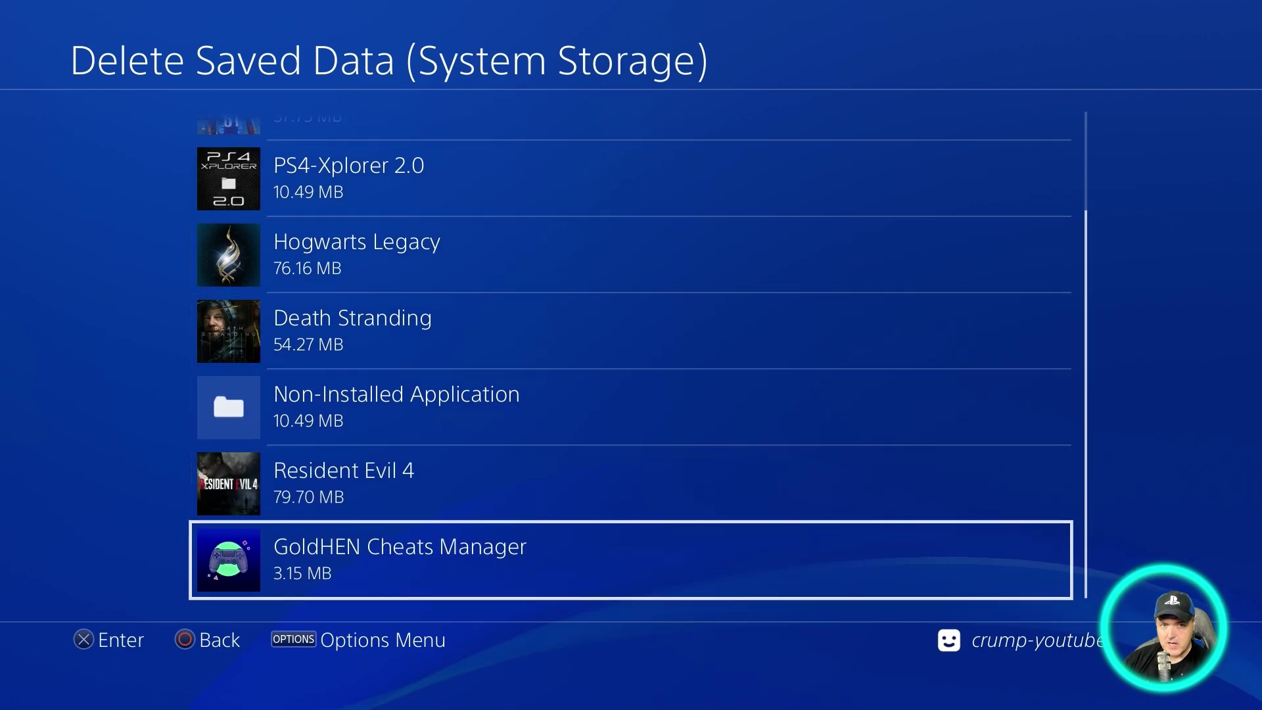
pyautogui.press('Up')
pyautogui.press('Up')
pyautogui.press('Up')
pyautogui.press('Up')
pyautogui.press('Up')
pyautogui.press('Up')
pyautogui.press('Up')
# Return to the home screen, launch Apollo Save Tool, and open its USB Saves list.
pyautogui.press('Escape')
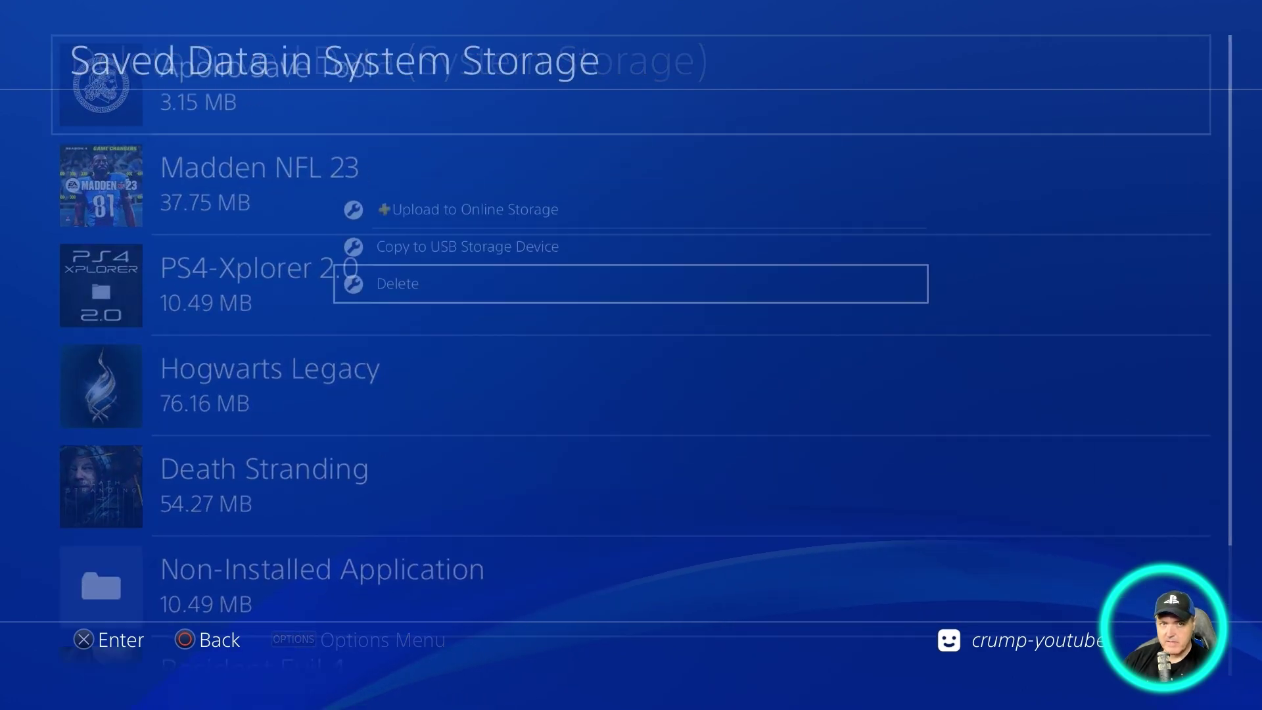
pyautogui.press('Escape')
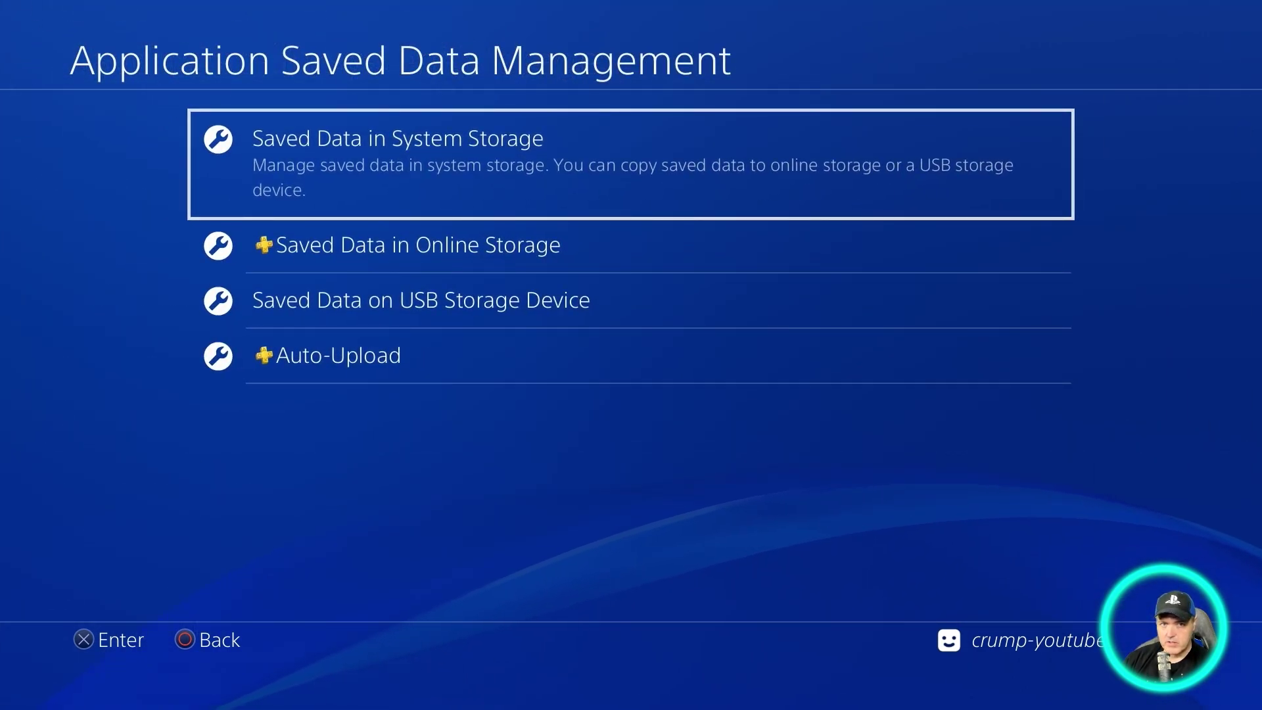
pyautogui.press('super')
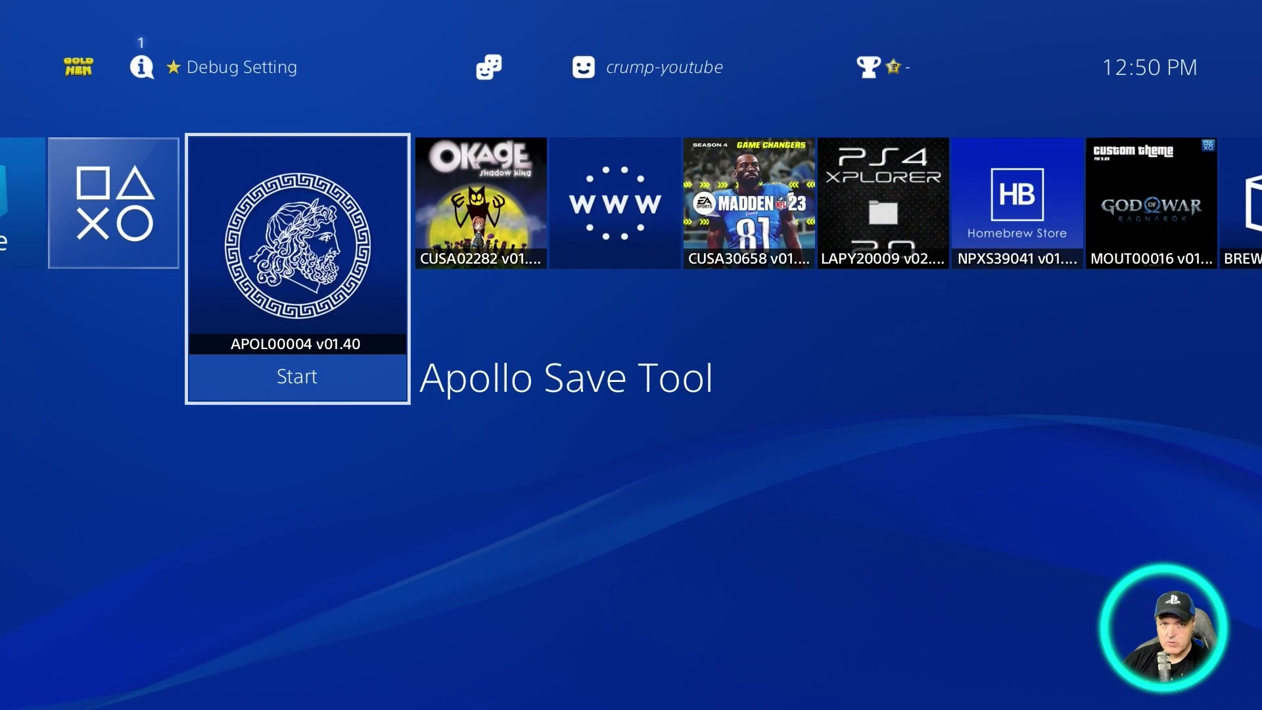
pyautogui.press('Return')
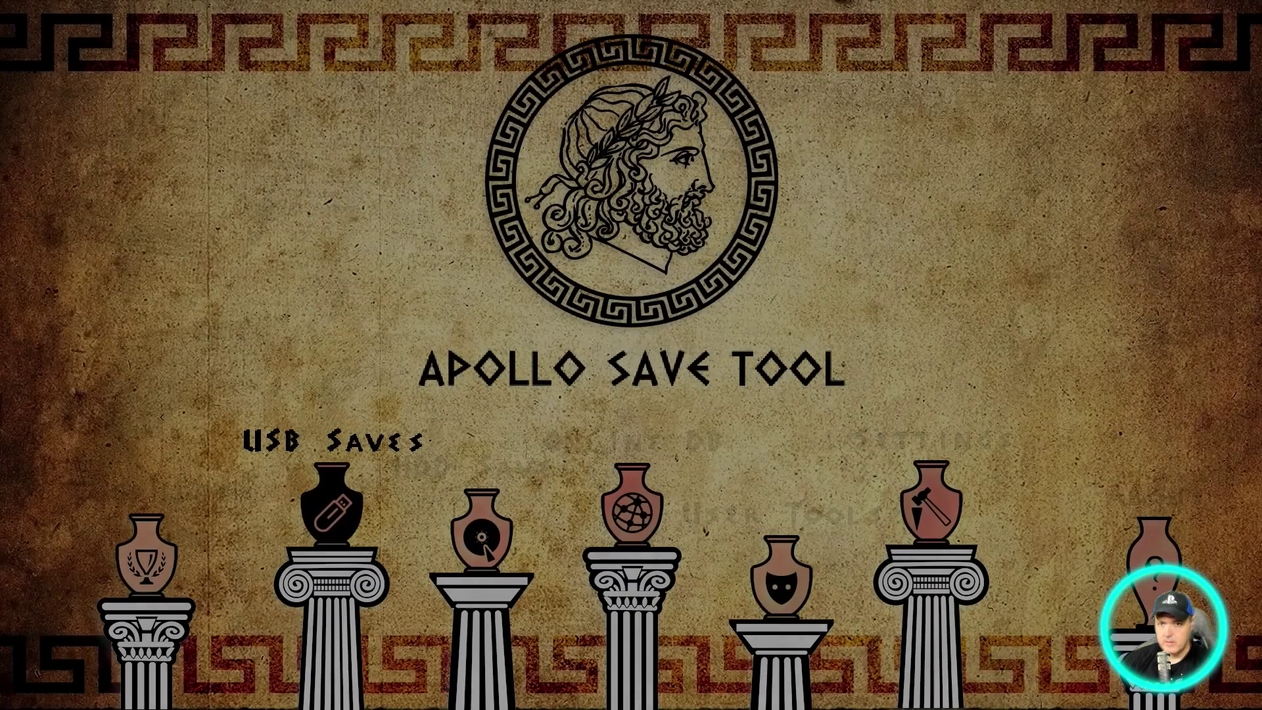
pyautogui.press('Return')
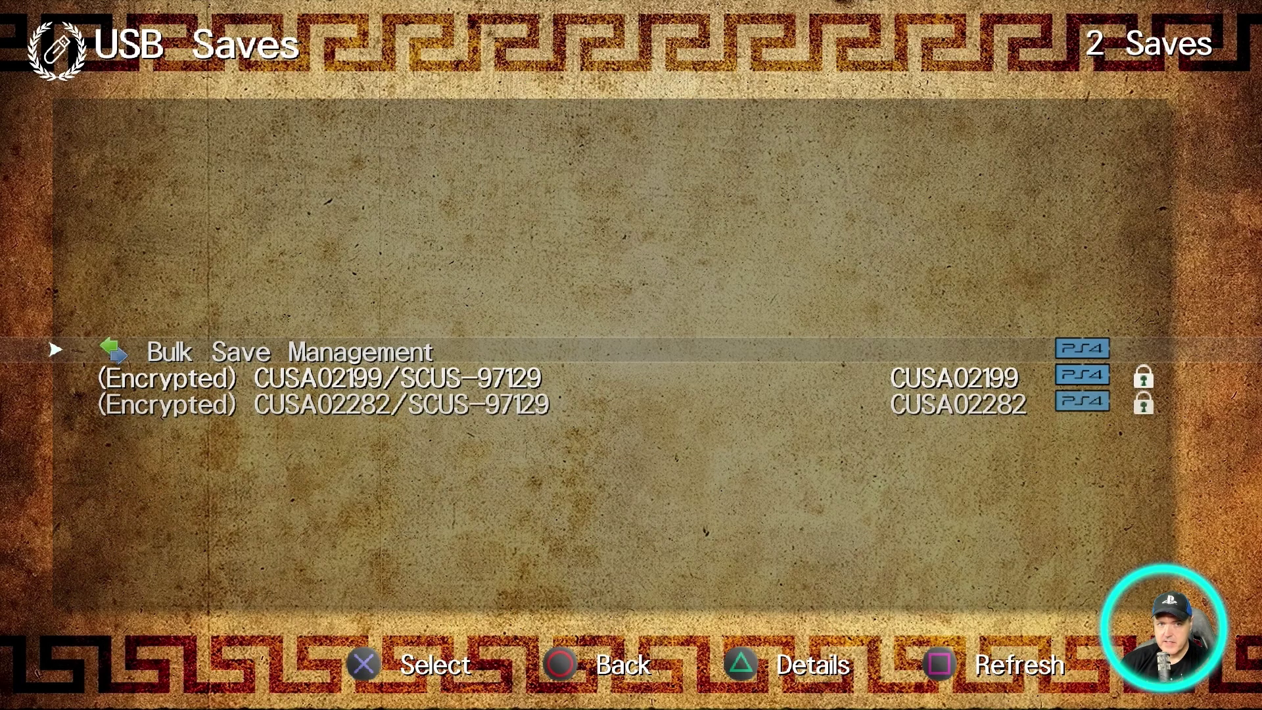
# Copy the encrypted CUSA02199/SCUS-97129 save game from USB to the HDD and agree to resign it.
pyautogui.press('Down')
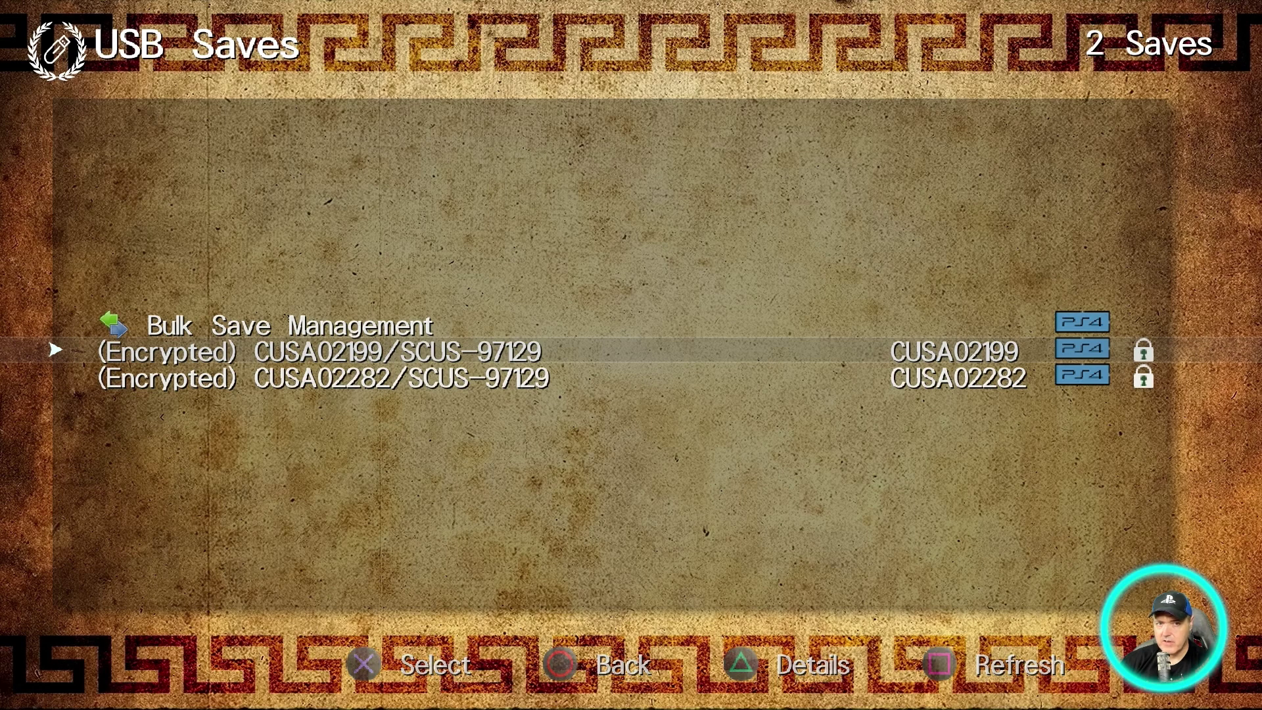
pyautogui.press('Down')
pyautogui.press('Up')
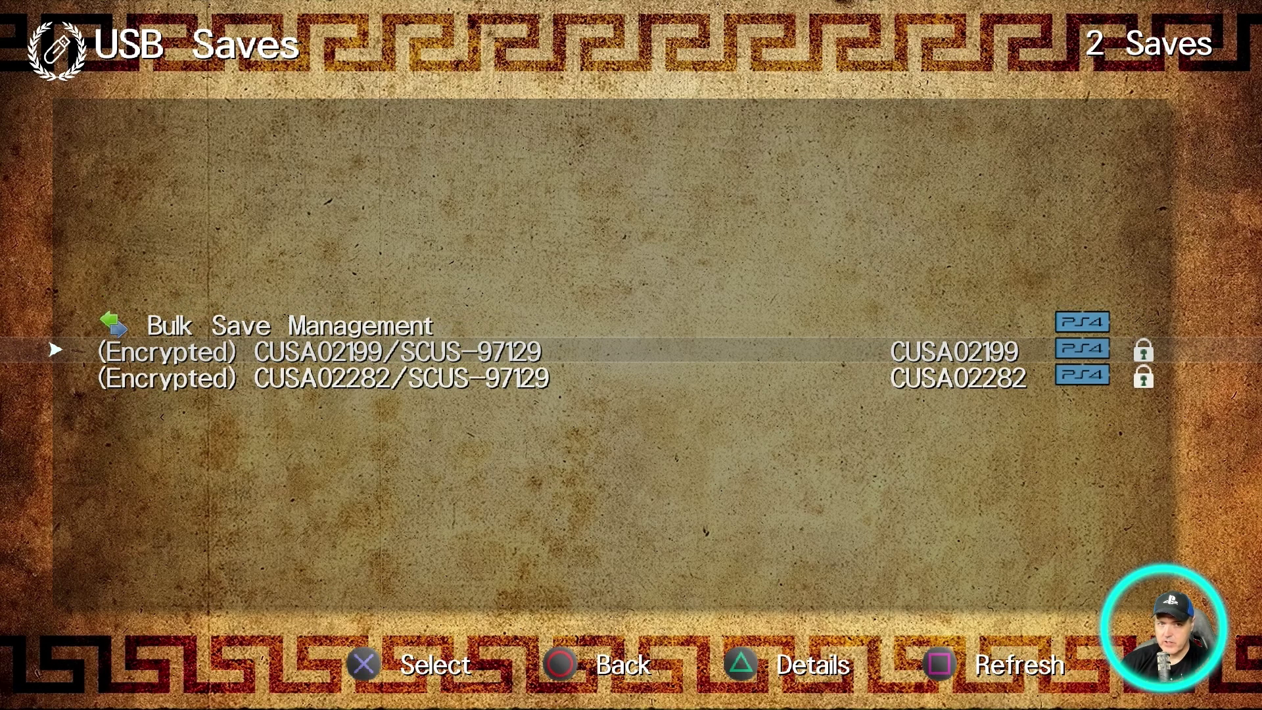
pyautogui.press('Return')
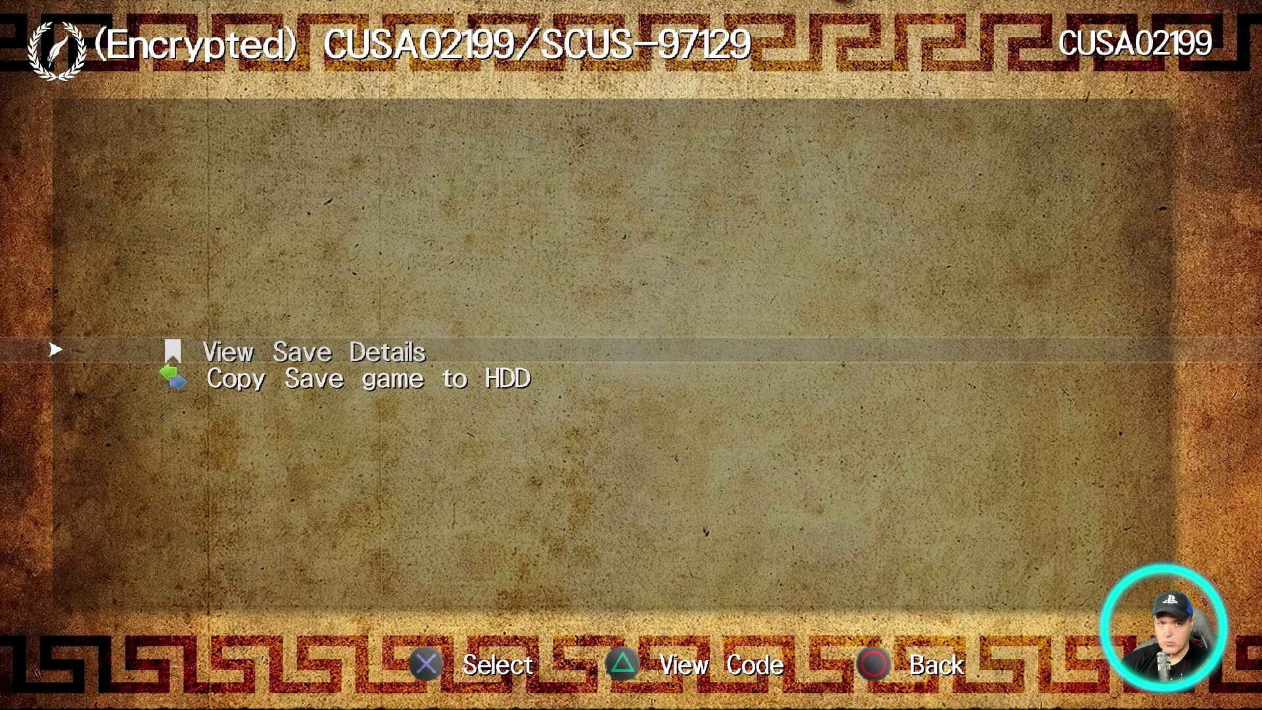
pyautogui.press('Down')
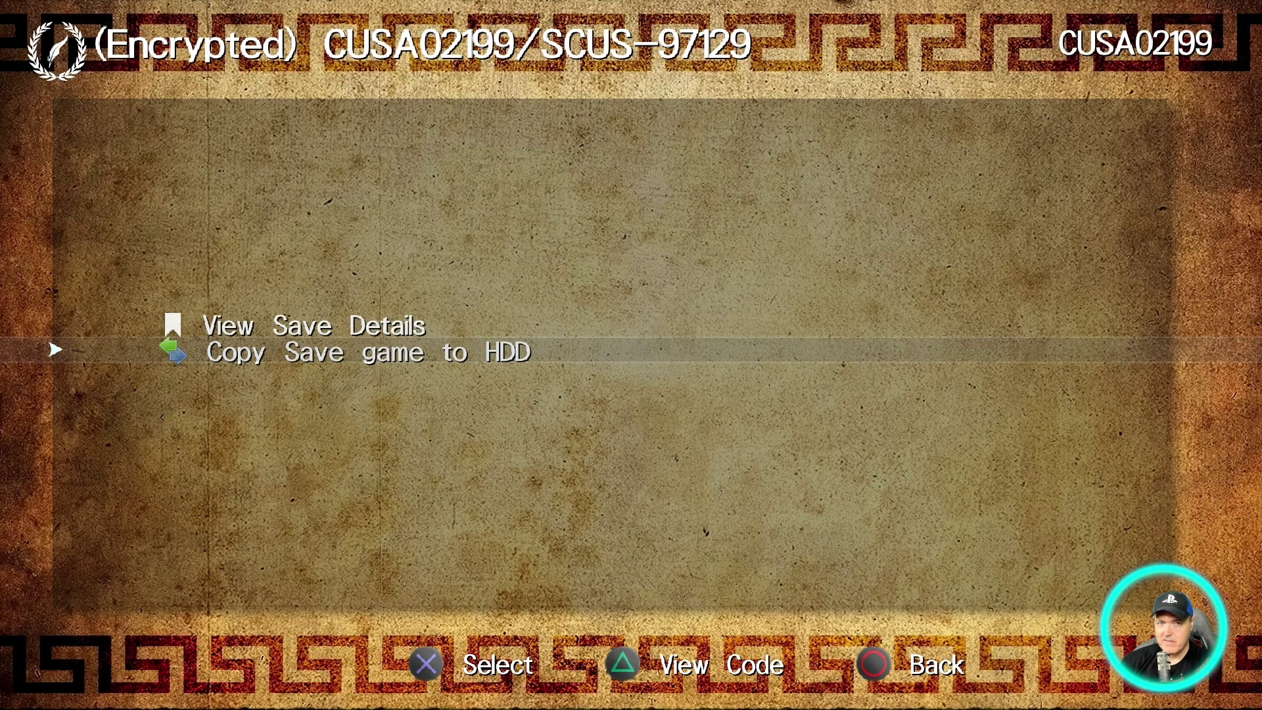
pyautogui.press('Return')
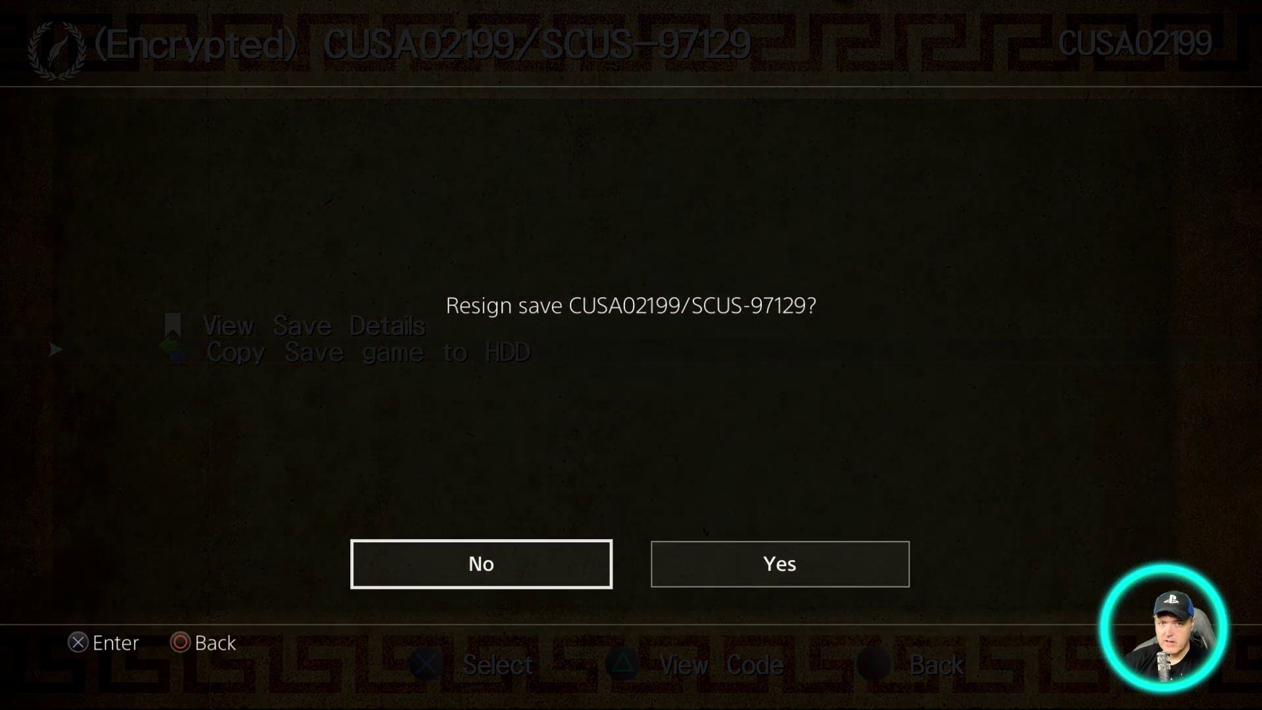
pyautogui.press('Right')
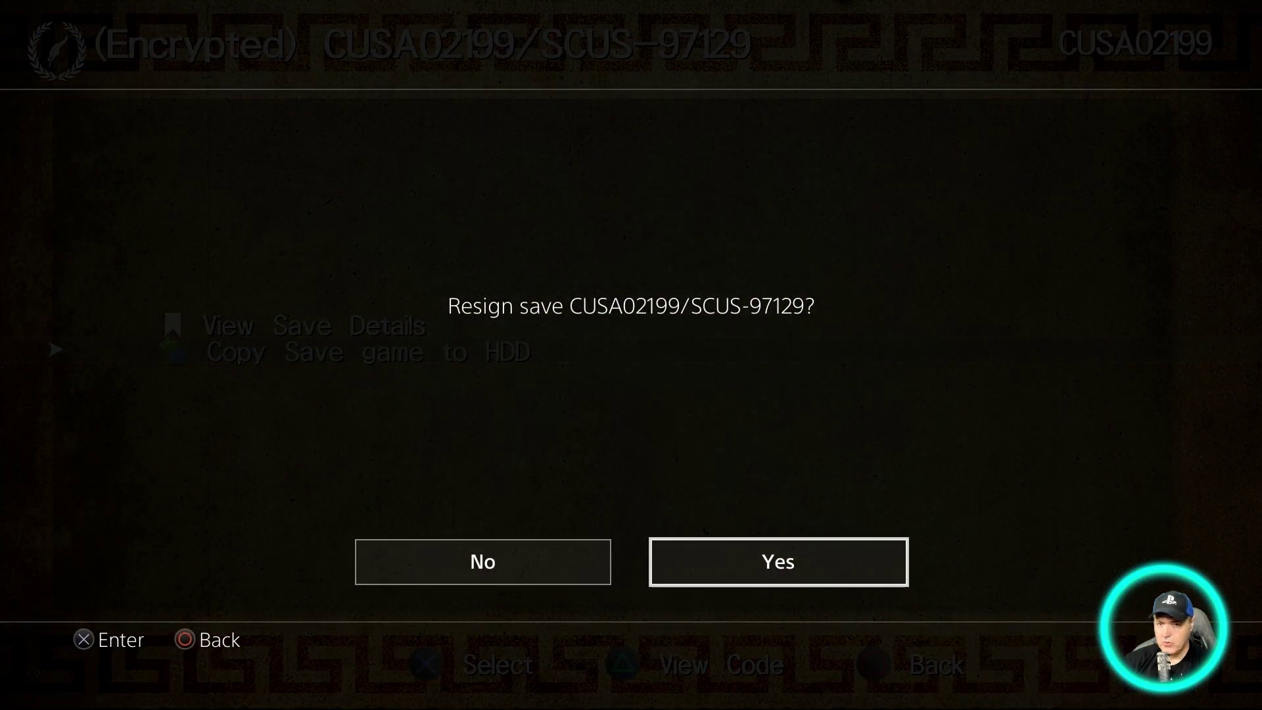
pyautogui.press('Return')
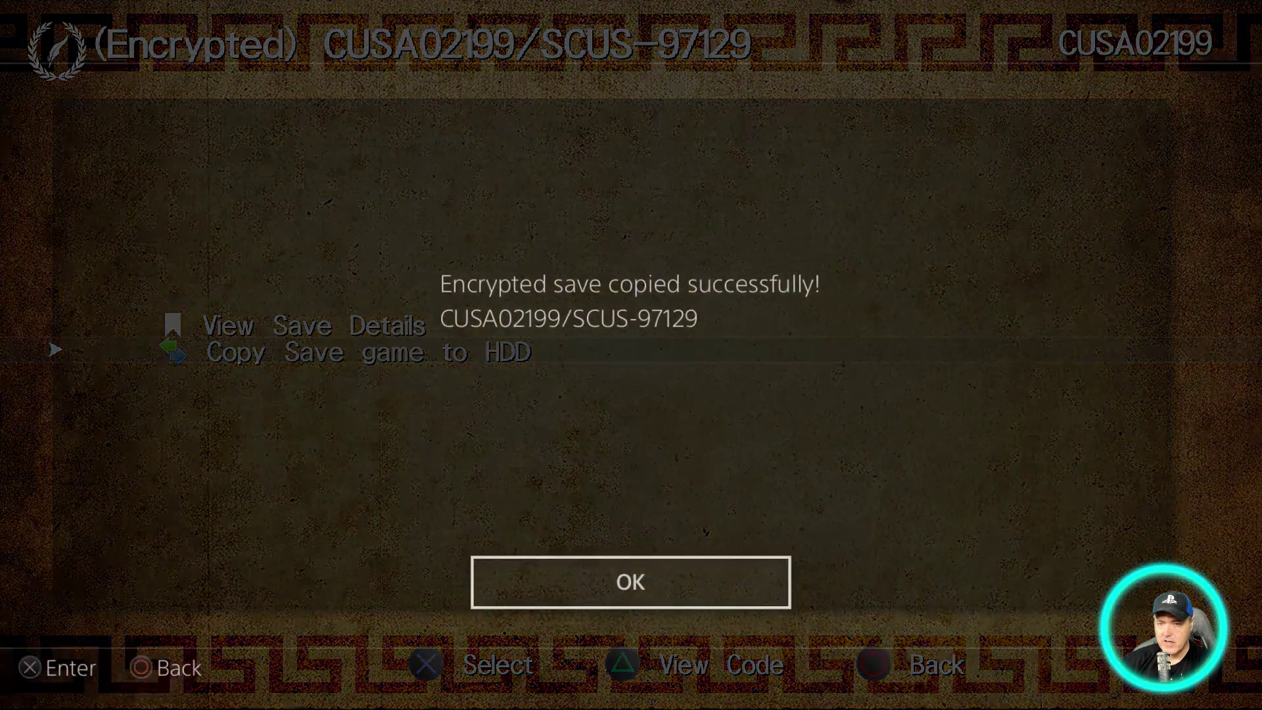
# Close the copy message and open the OKAGE: Shadow King - SCUS-97129 entry in the HDD Saves list.
pyautogui.press('Return')
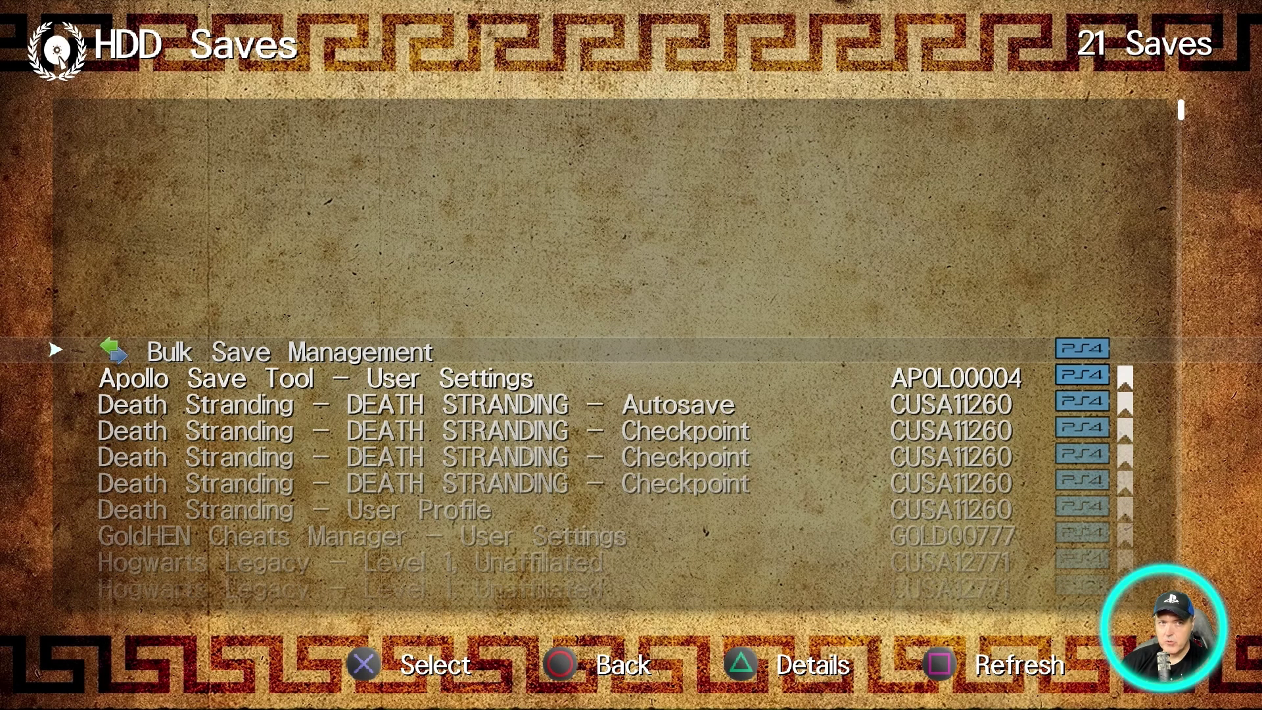
pyautogui.press('Down')
pyautogui.press('Down')
pyautogui.press('Down')
pyautogui.press('Down')
pyautogui.press('Down')
pyautogui.press('Down')
pyautogui.press('Down')
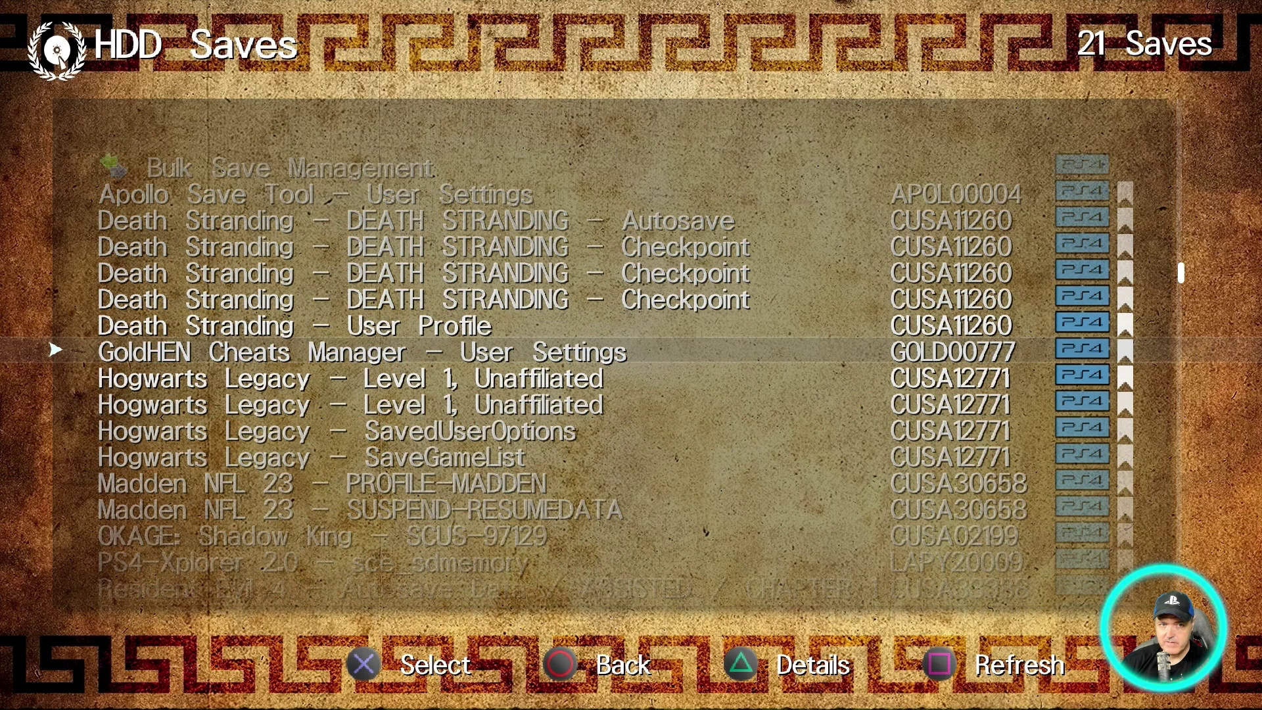
pyautogui.press('Down')
pyautogui.press('Down')
pyautogui.press('Down')
pyautogui.press('Down')
pyautogui.press('Down')
pyautogui.press('Down')
pyautogui.press('Down')
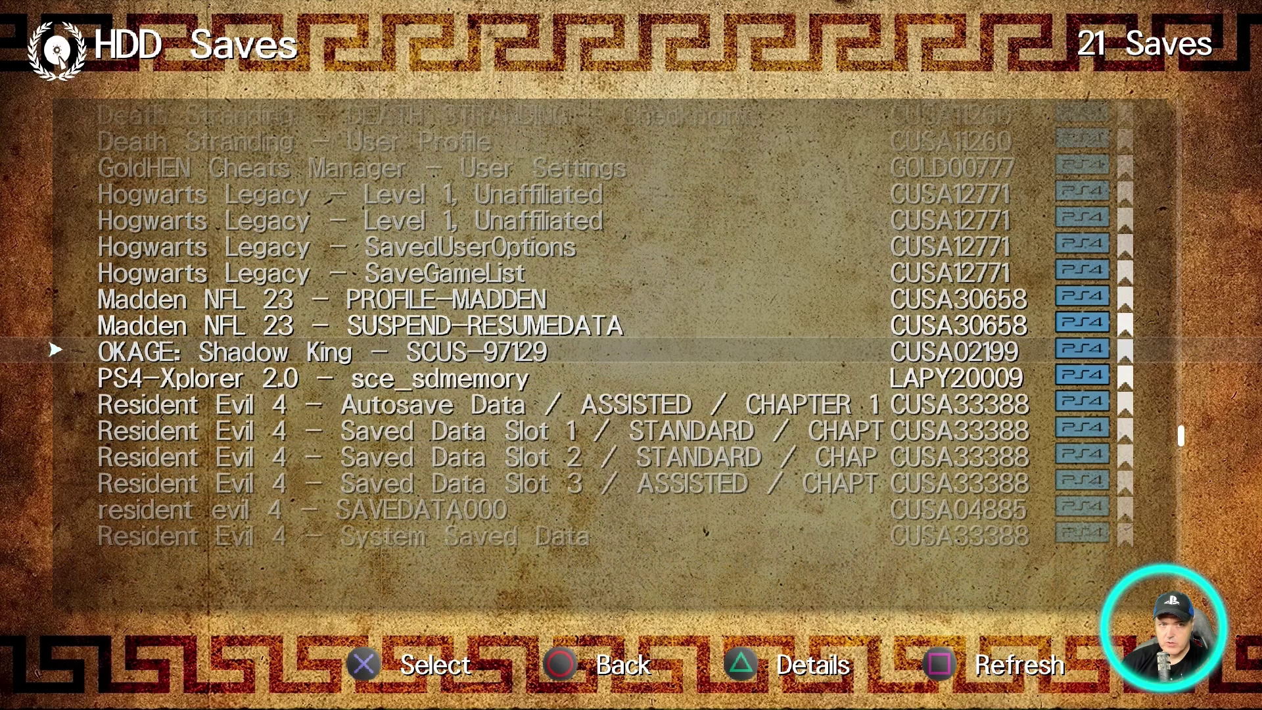
pyautogui.press('Return')
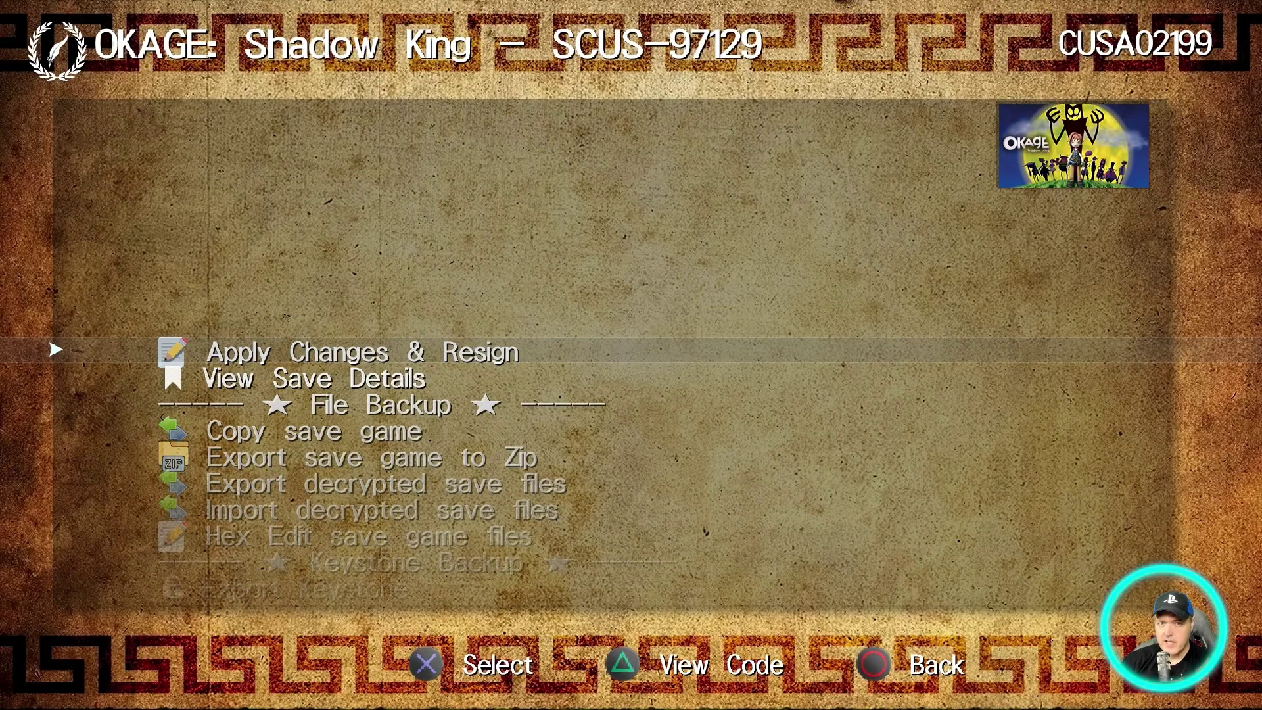
# Examine the save details of the OKAGE: Shadow King save through to its user ID and account ID.
pyautogui.press('Down')
pyautogui.press('Return')
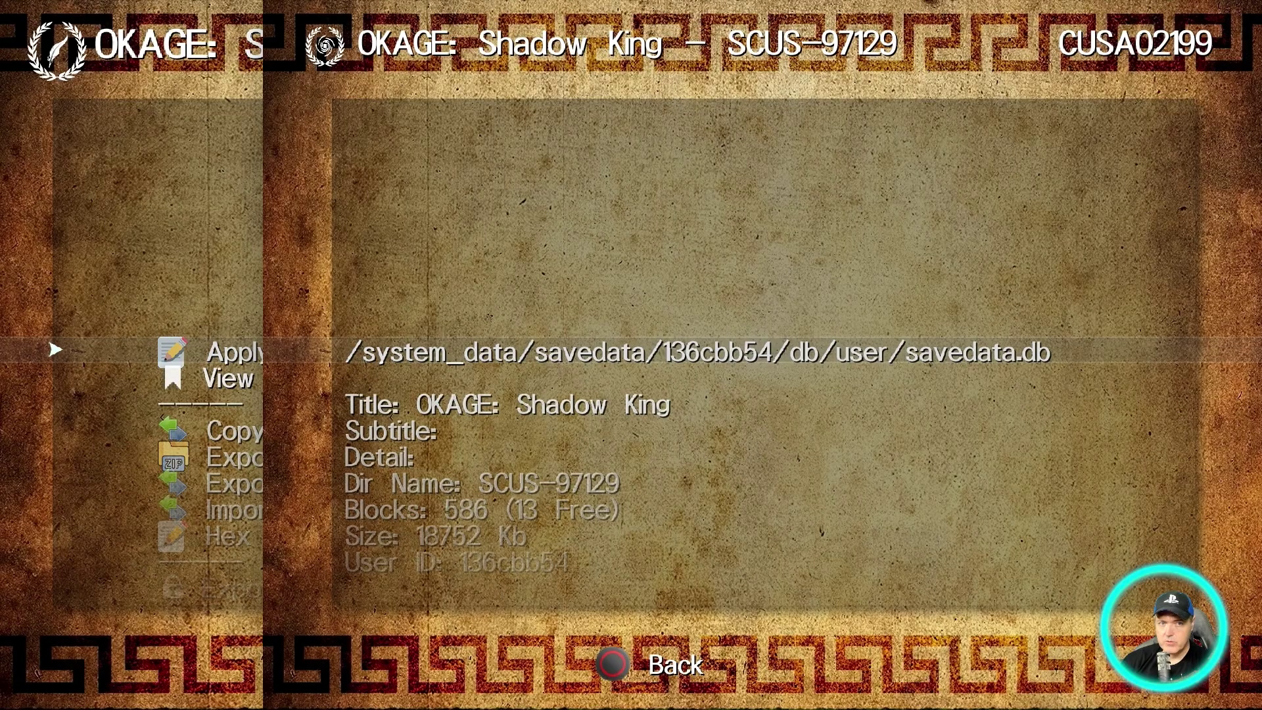
pyautogui.press('Down')
pyautogui.press('Down')
pyautogui.press('Down')
pyautogui.press('Down')
pyautogui.press('Down')
pyautogui.press('Down')
pyautogui.press('Down')
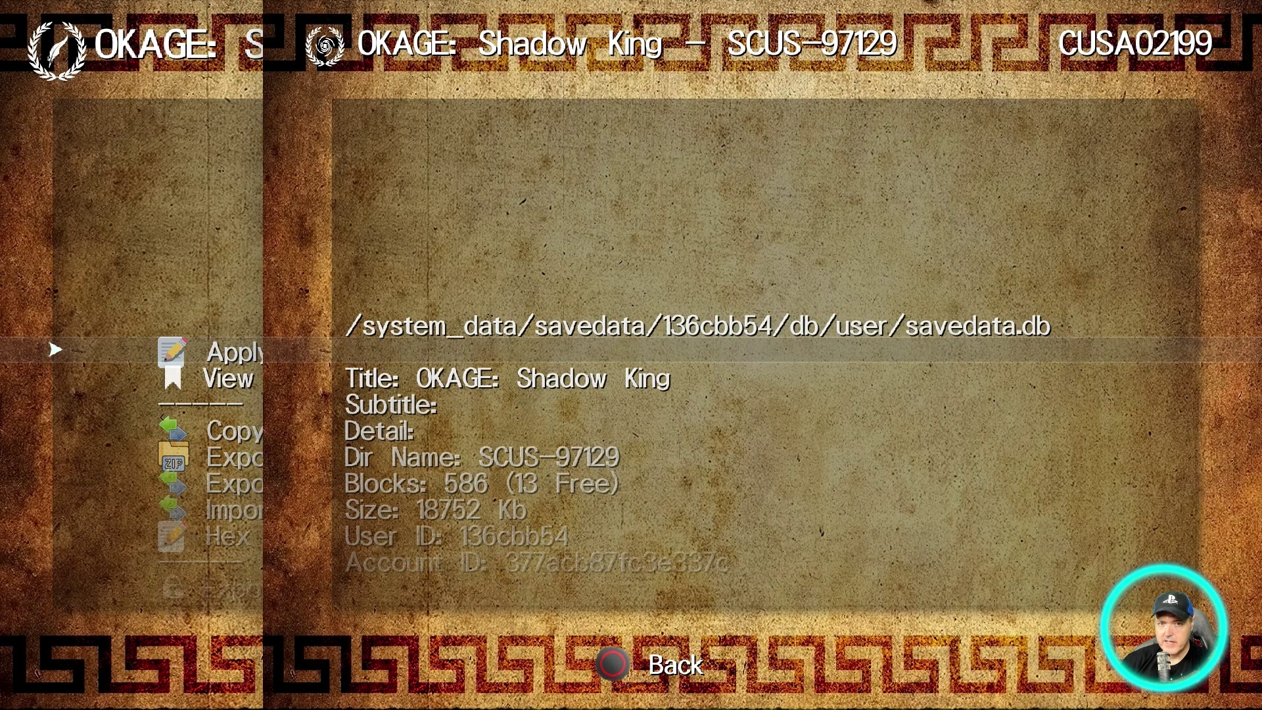
pyautogui.press('Down')
pyautogui.press('Down')
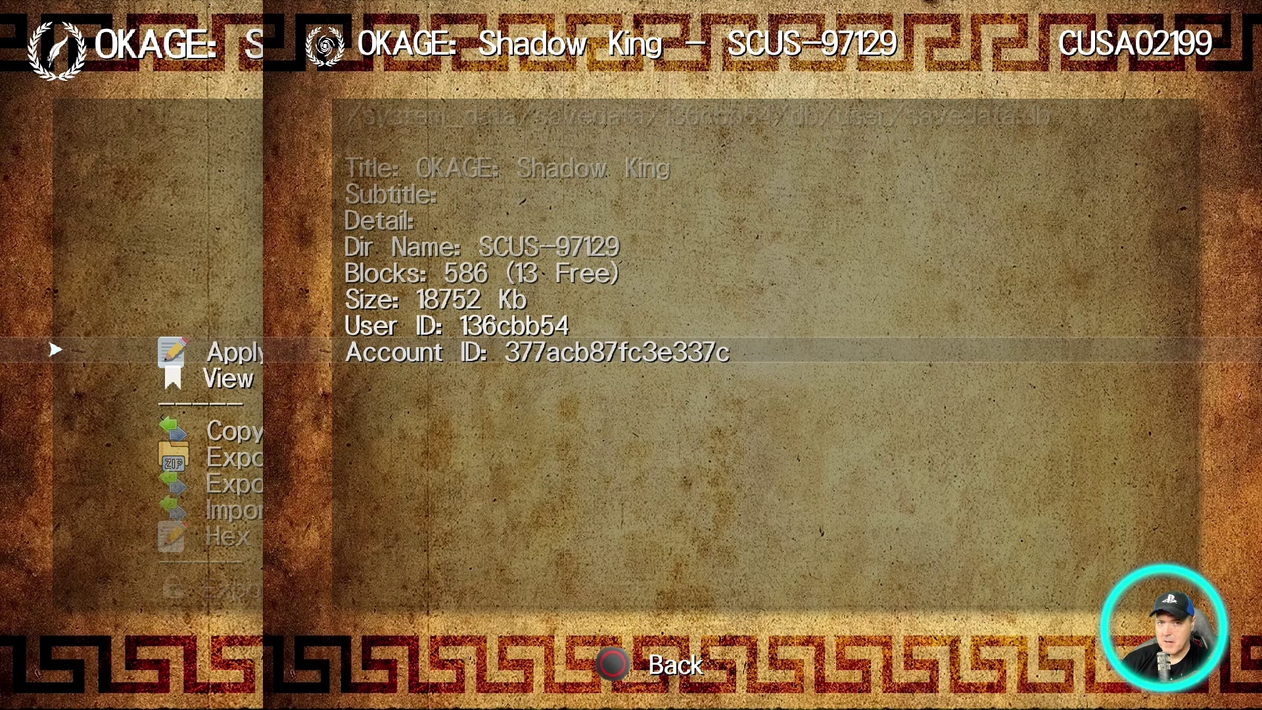
pyautogui.press('Escape')
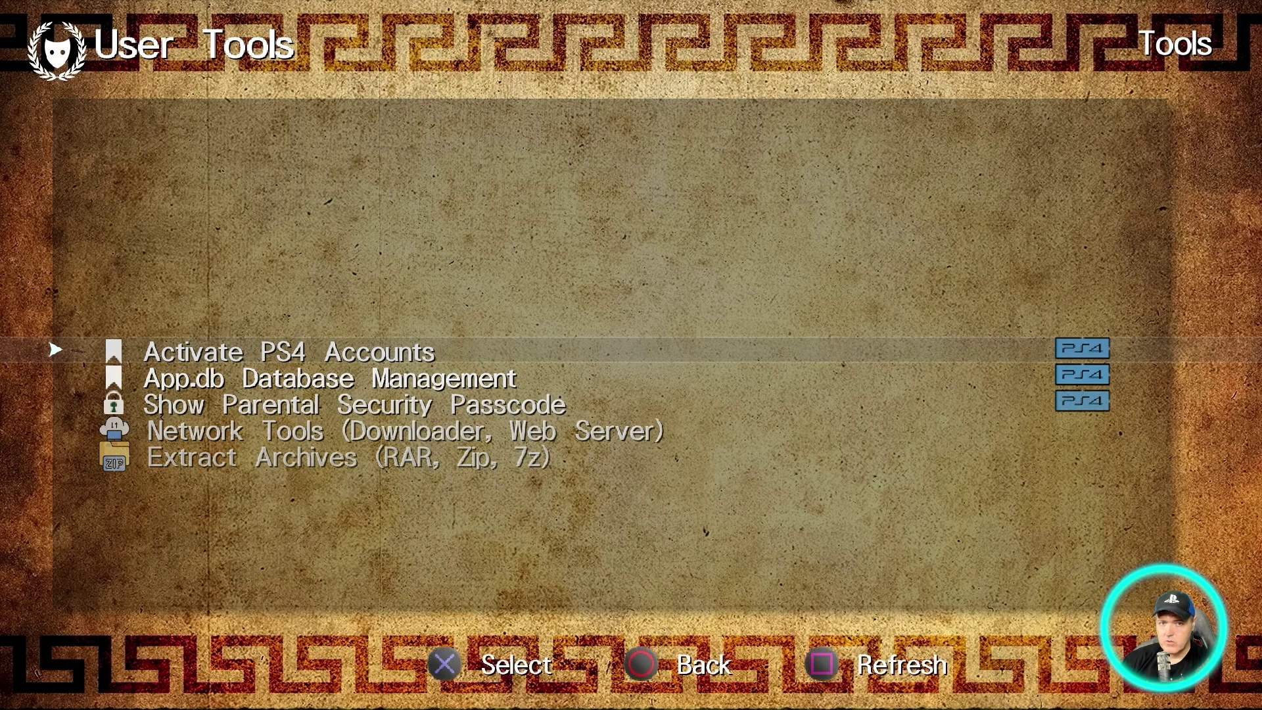
# Leave Apollo Save Tool for the home screen and open Application Saved Data Management in the console settings.
pyautogui.press('super')
pyautogui.press('Up')
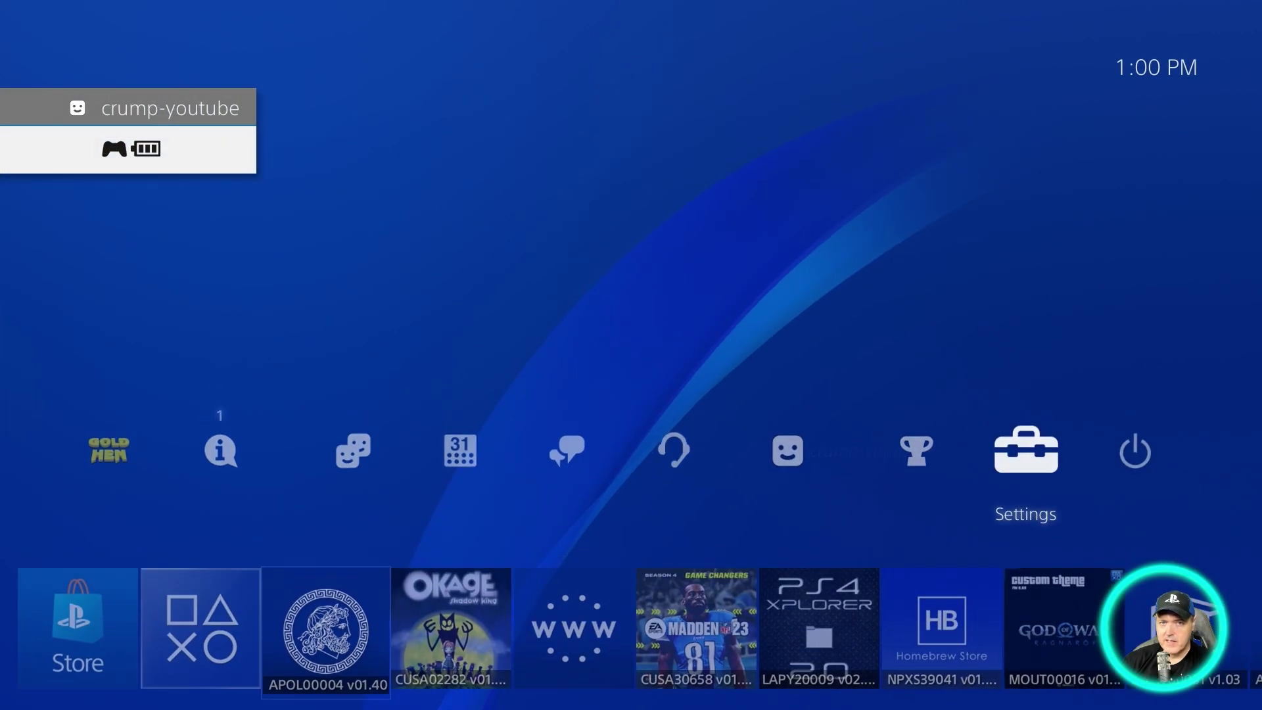
pyautogui.press('Right')
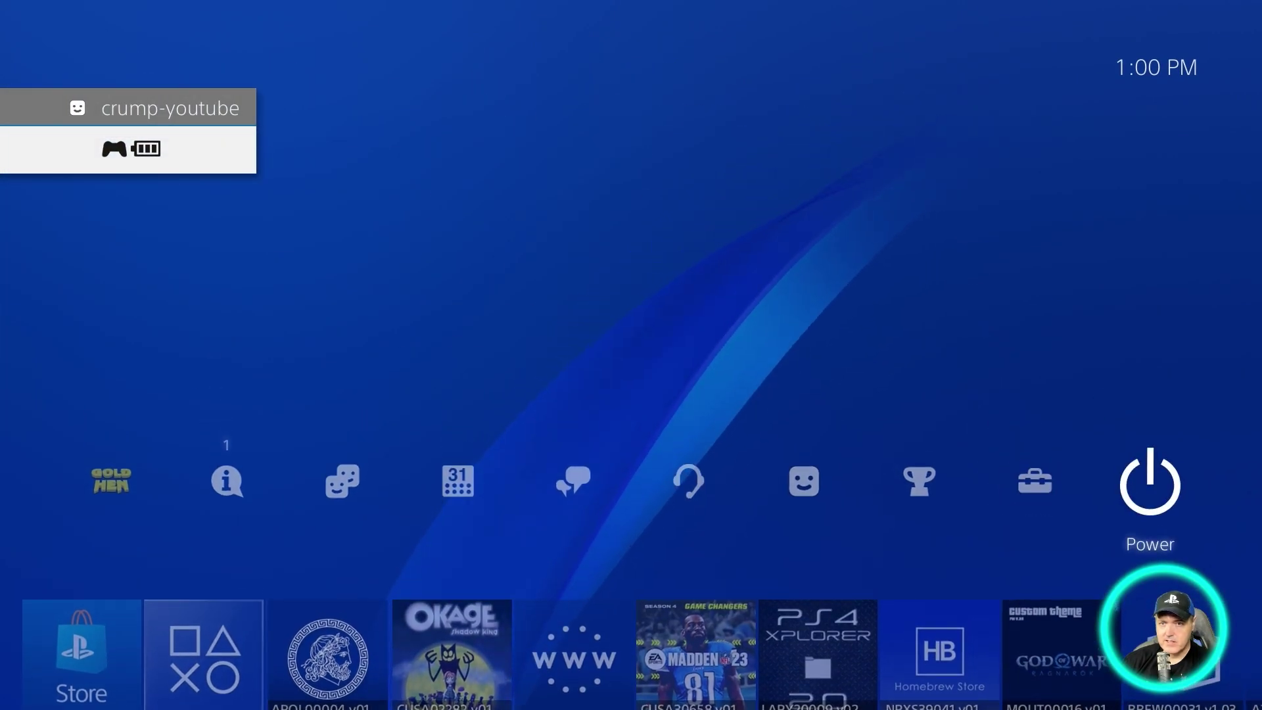
pyautogui.press('Left')
pyautogui.press('Return')
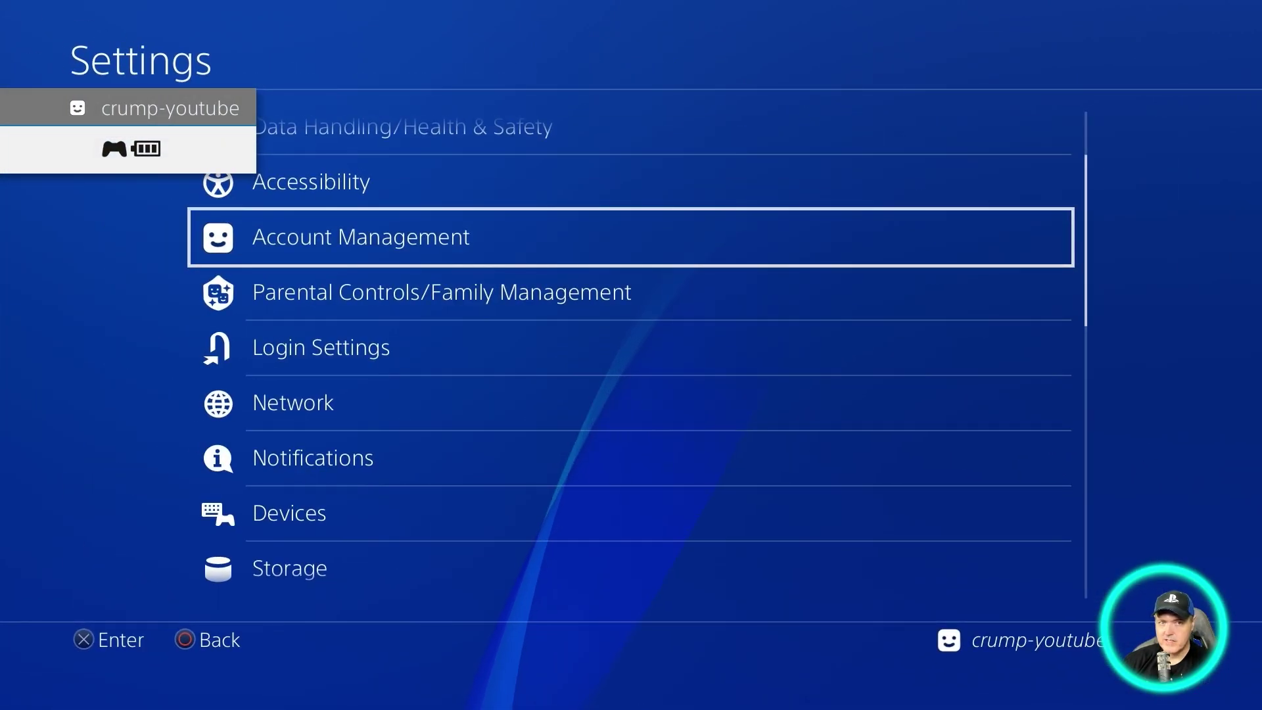
pyautogui.press('Down')
pyautogui.press('Down')
pyautogui.press('Down')
pyautogui.press('Down')
pyautogui.press('Down')
pyautogui.press('Down')
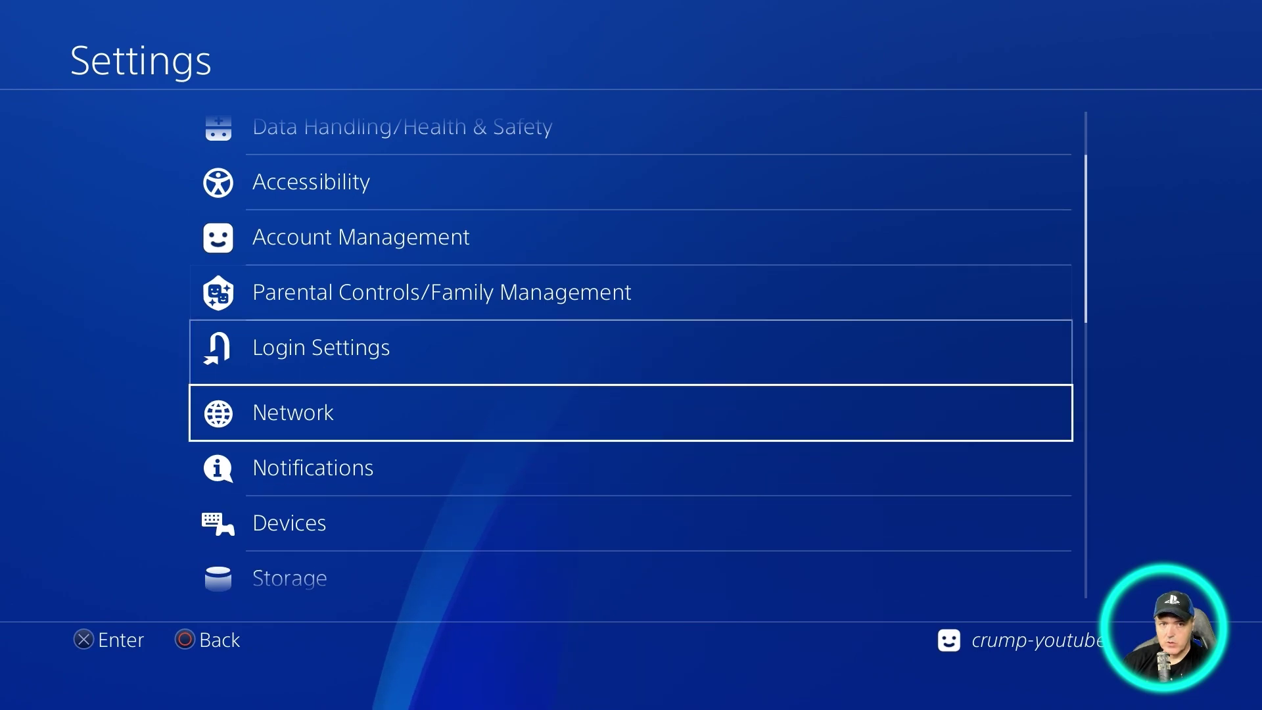
pyautogui.press('Down')
pyautogui.press('Down')
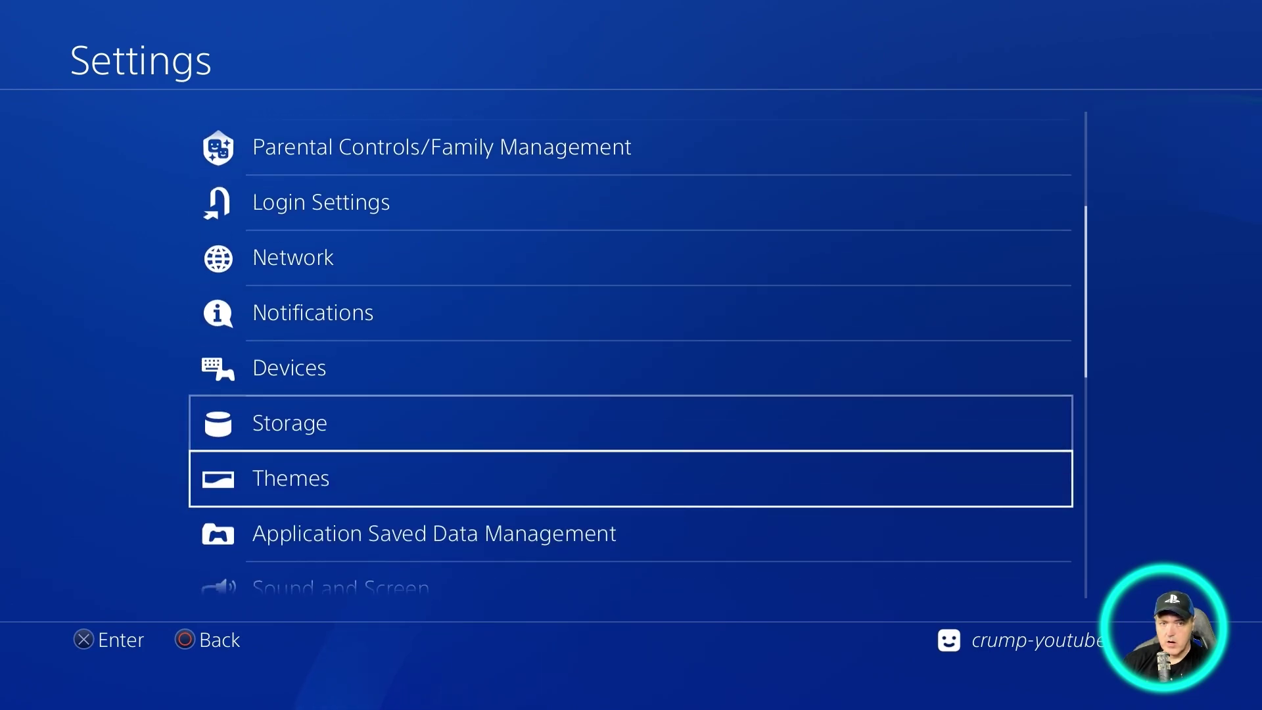
pyautogui.press('Return')
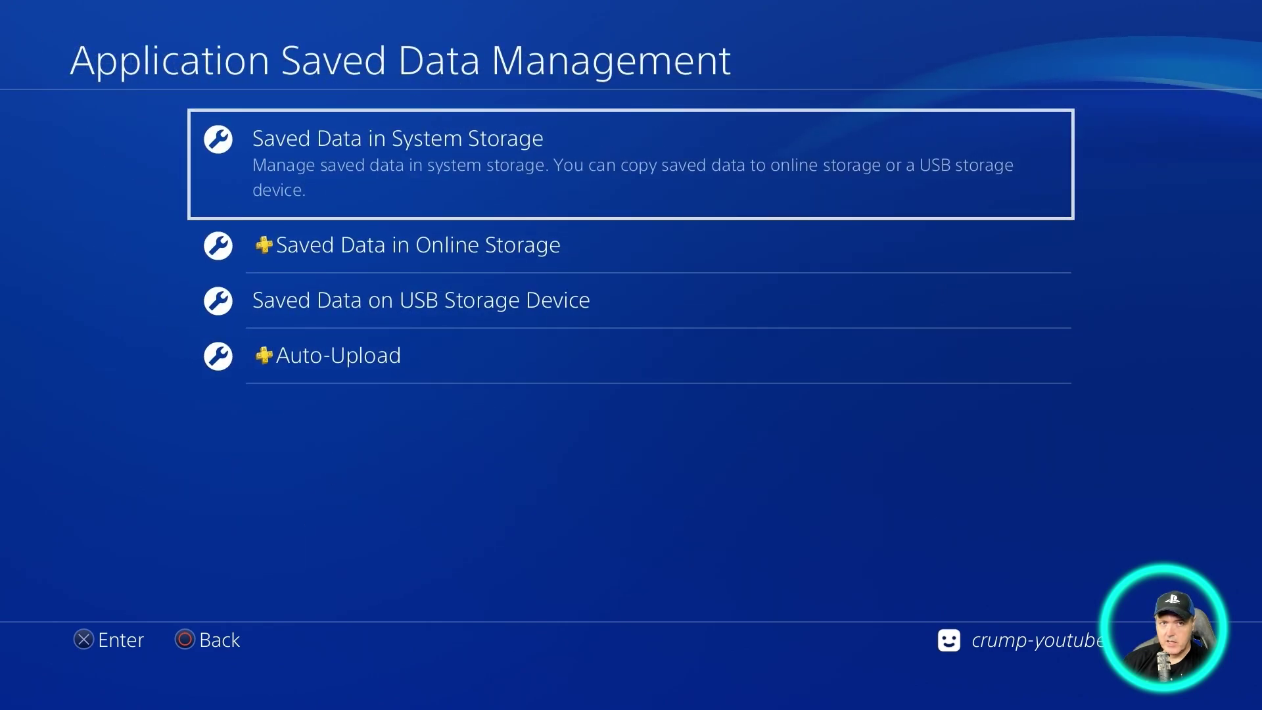
# Copy the OKAGE: Shadow King saved data from system storage to the USB storage device and return to the home screen.
pyautogui.press('Return')
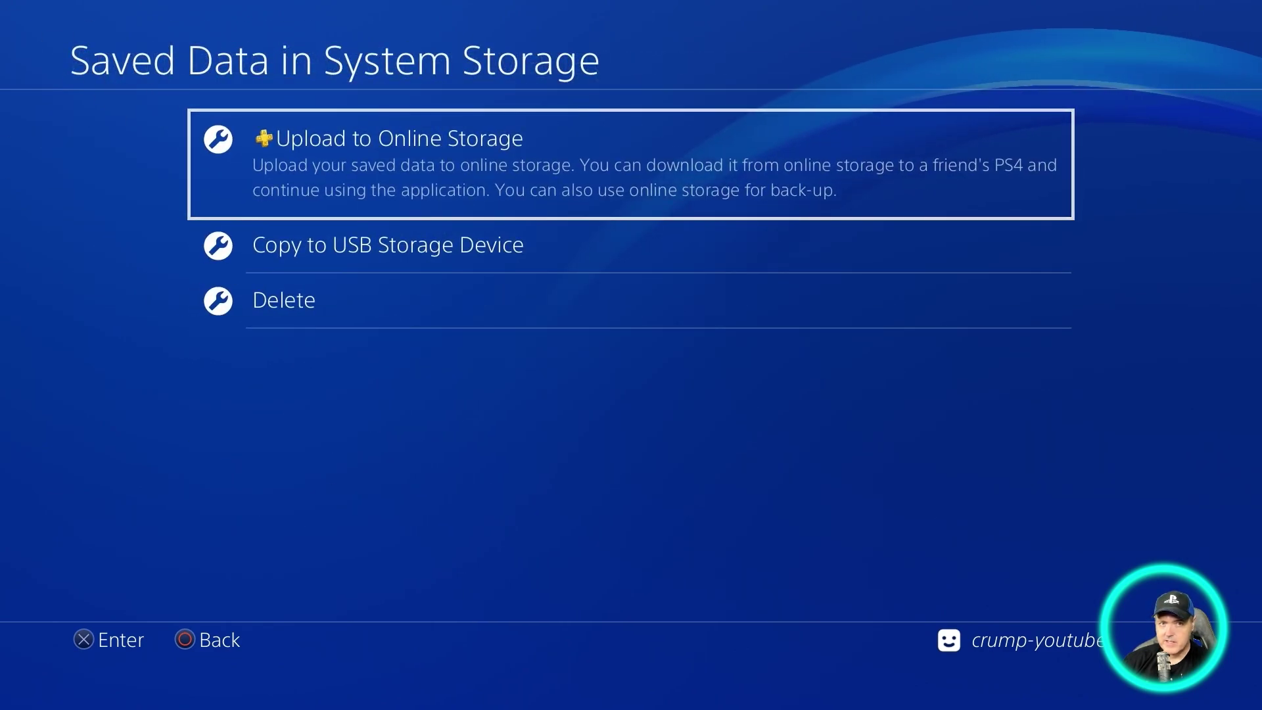
pyautogui.press('Down')
pyautogui.press('Return')
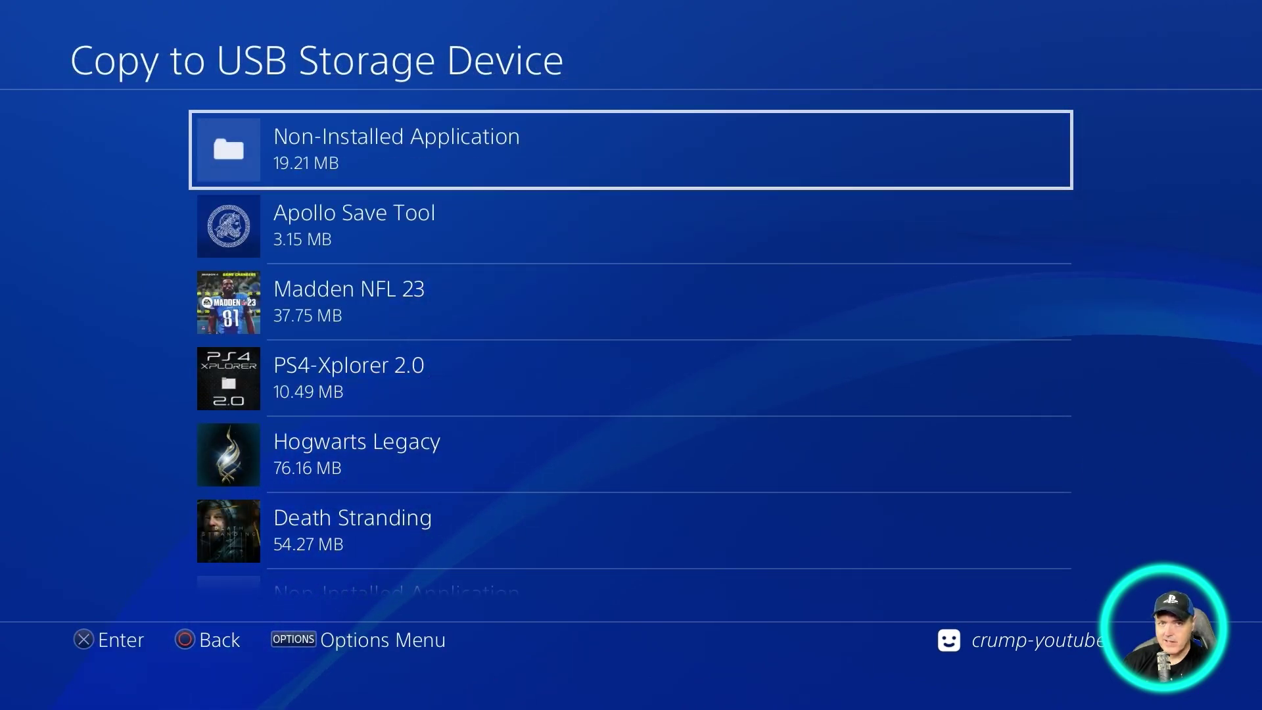
pyautogui.press('Return')
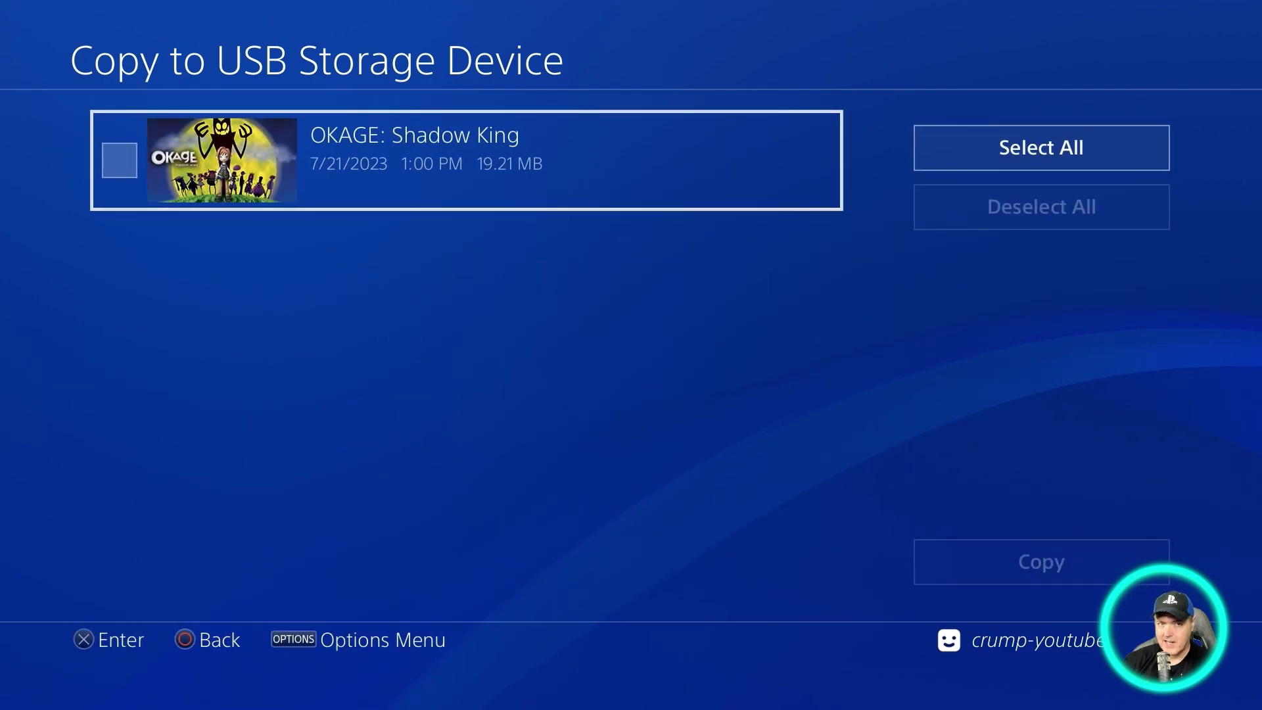
pyautogui.press('Return')
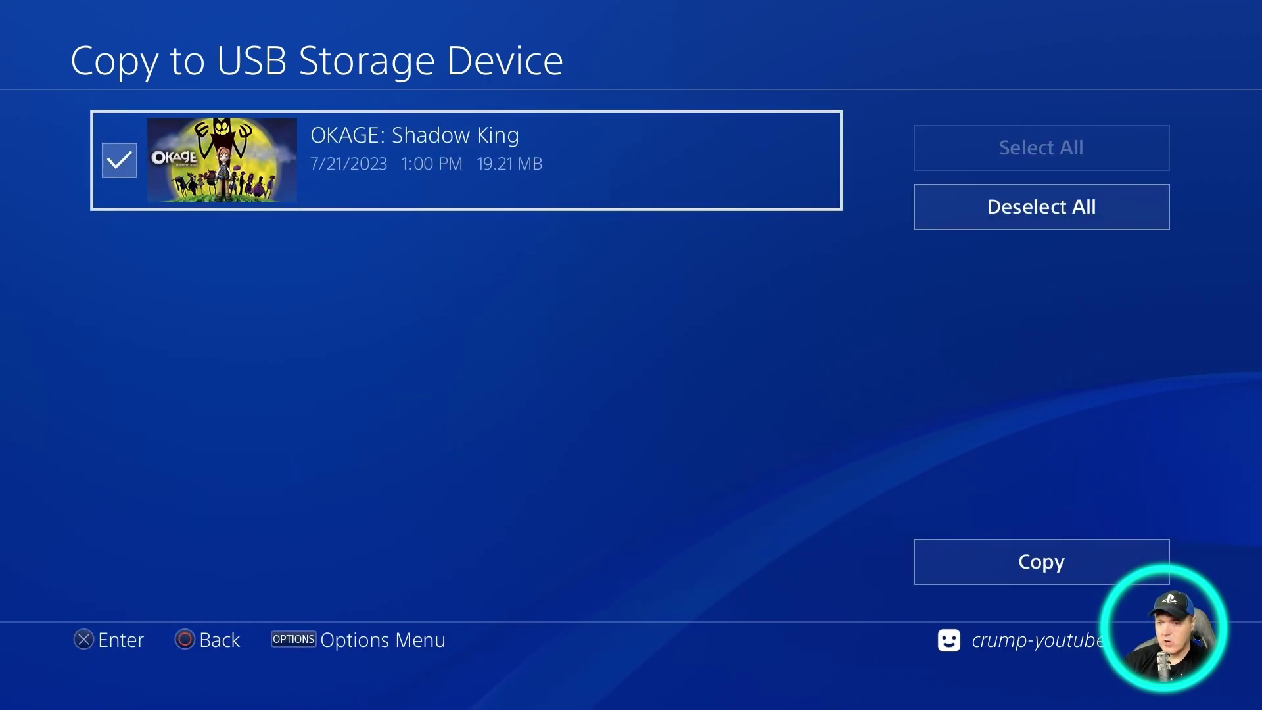
pyautogui.press('Right')
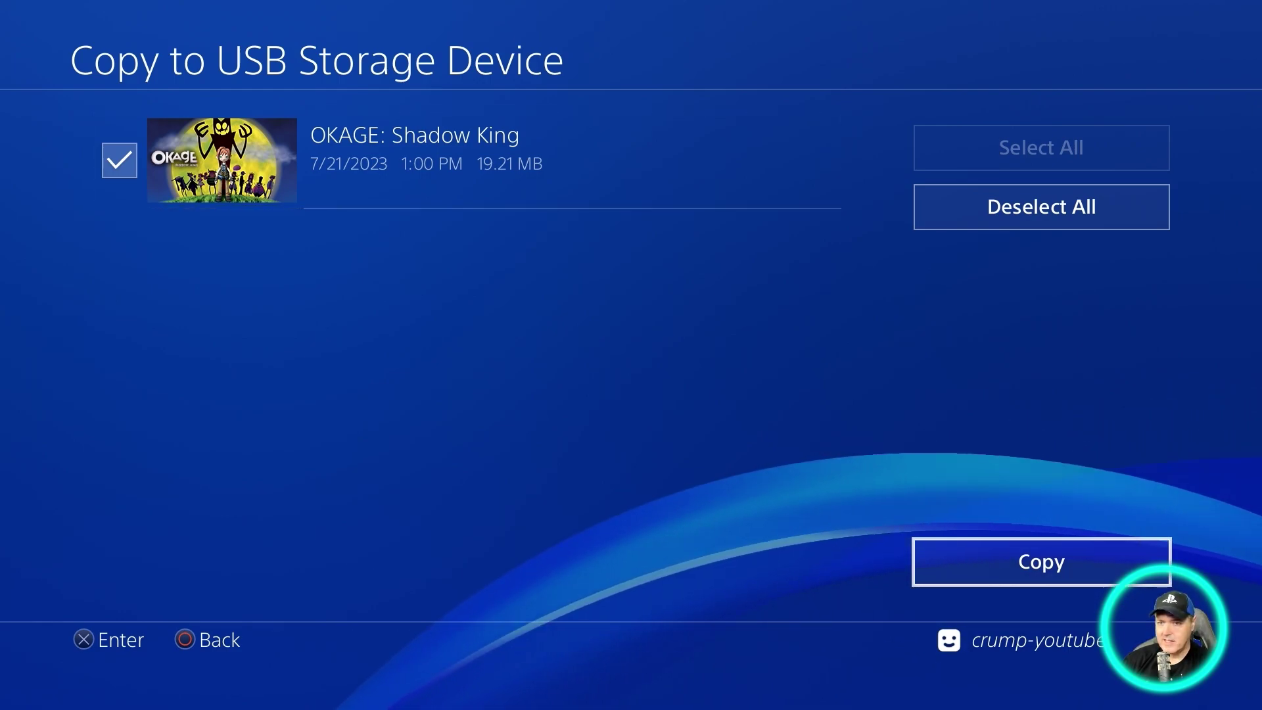
pyautogui.press('Return')
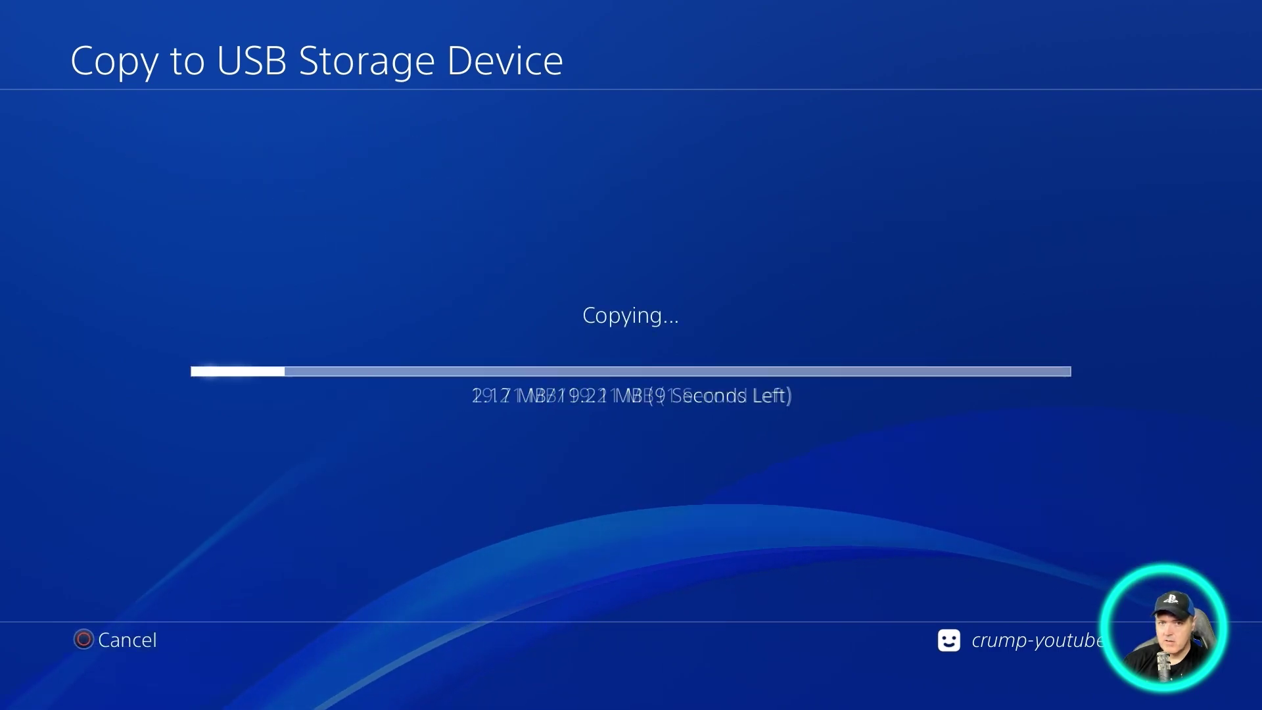
pyautogui.press('Escape')
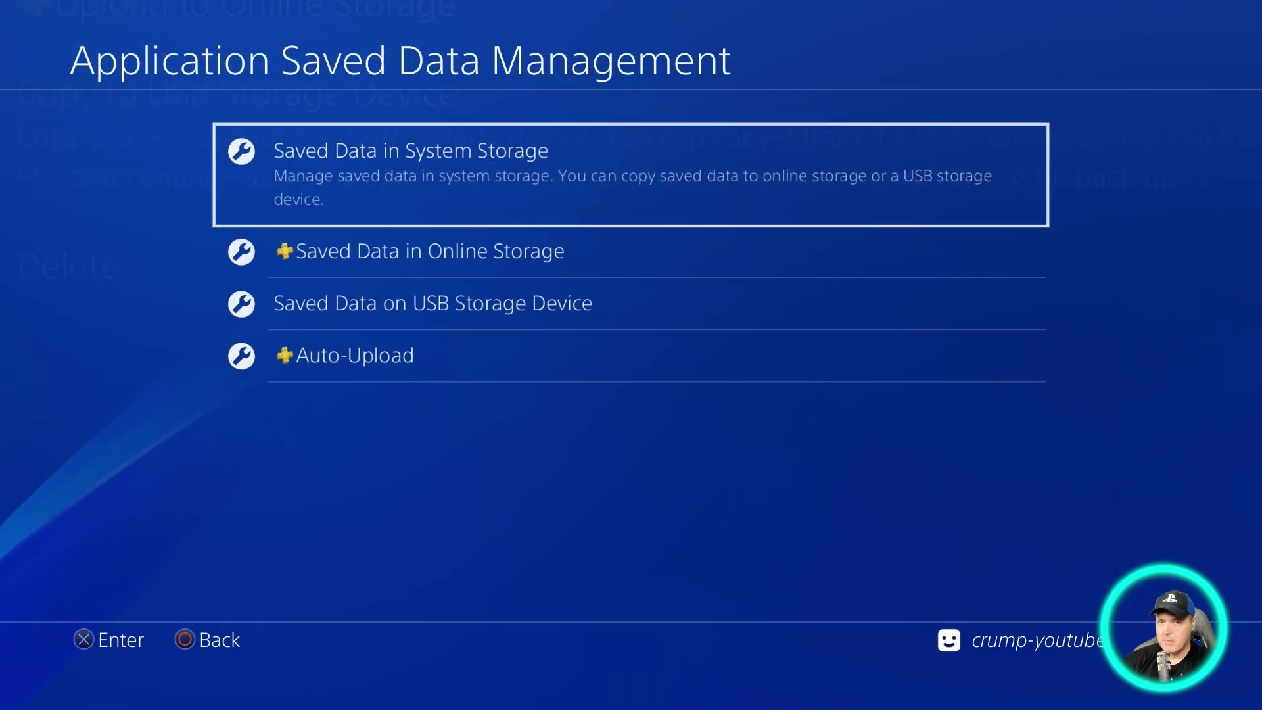
pyautogui.press('super')
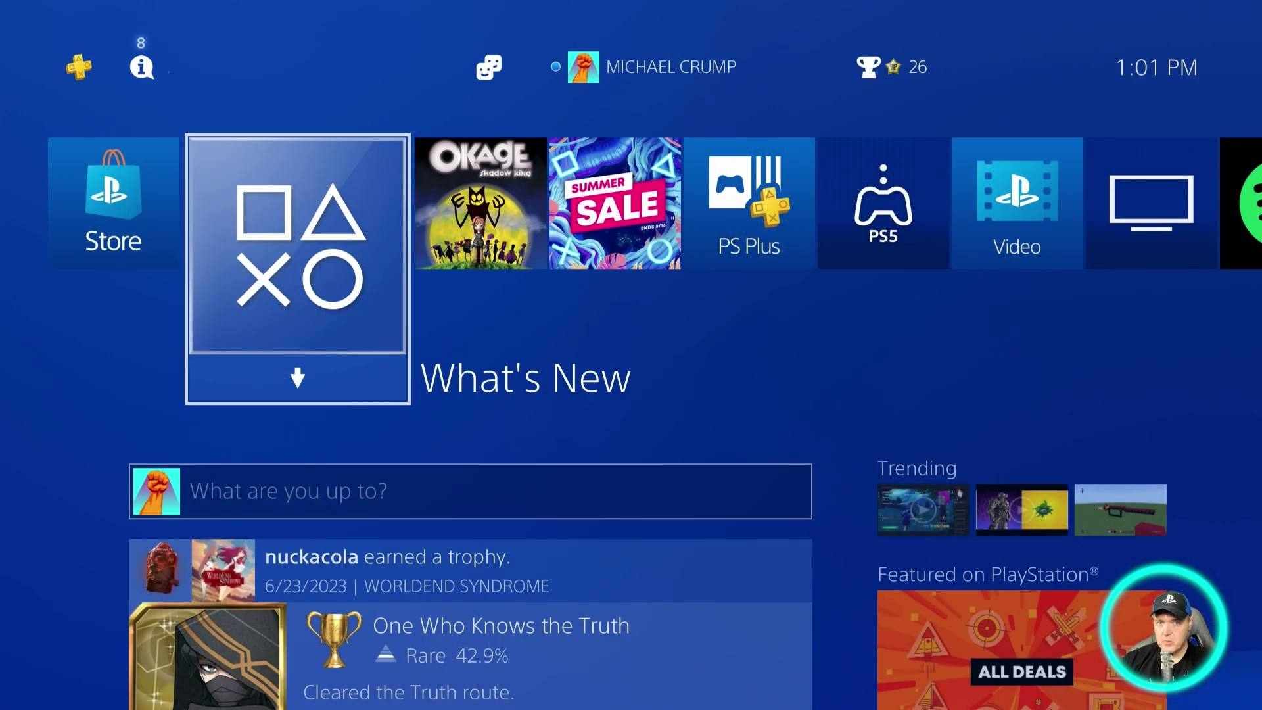
# On the other PS4, copy the OKAGE: Shadow King saved data from the USB storage device to system storage.
pyautogui.press('Up')
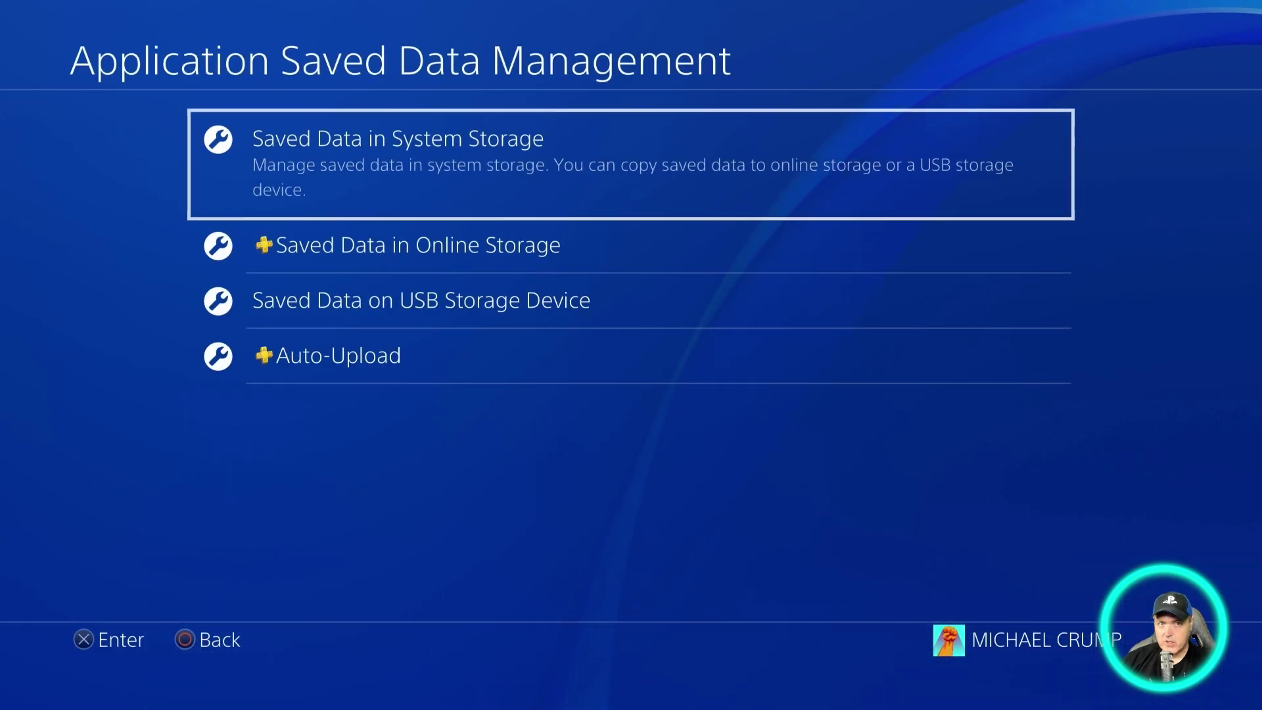
pyautogui.press('Down')
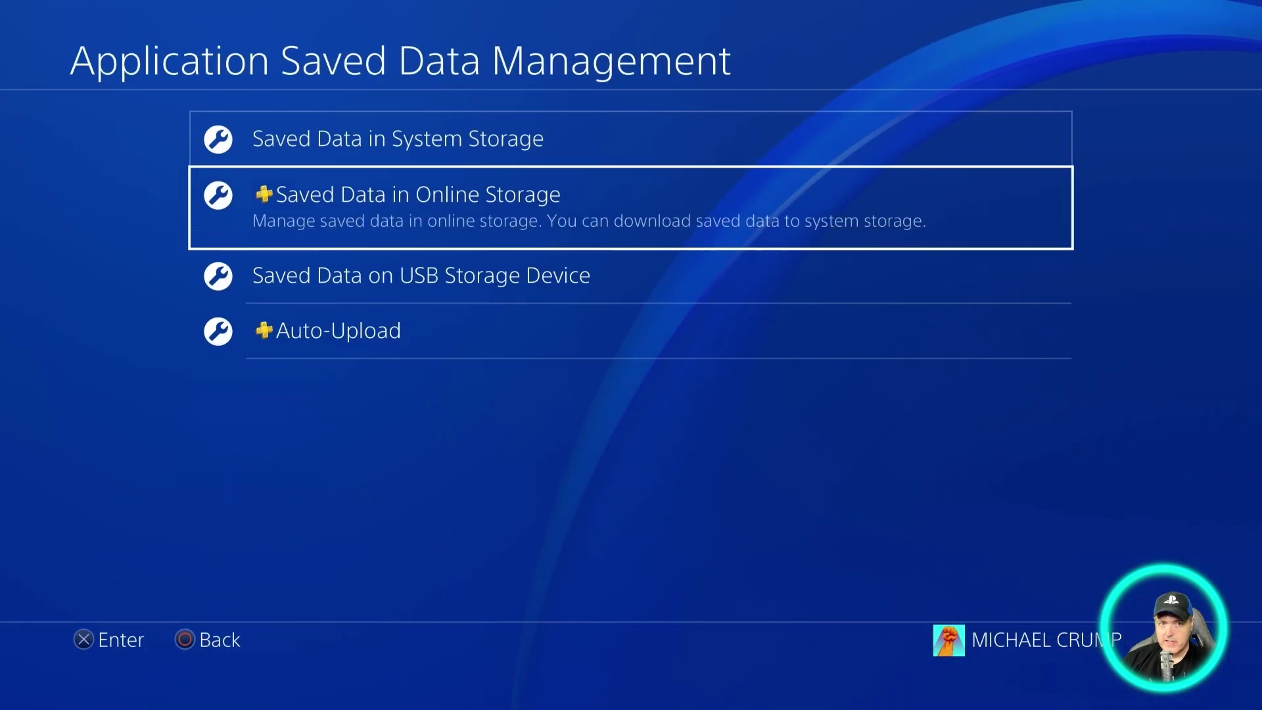
pyautogui.press('Down')
pyautogui.press('Return')
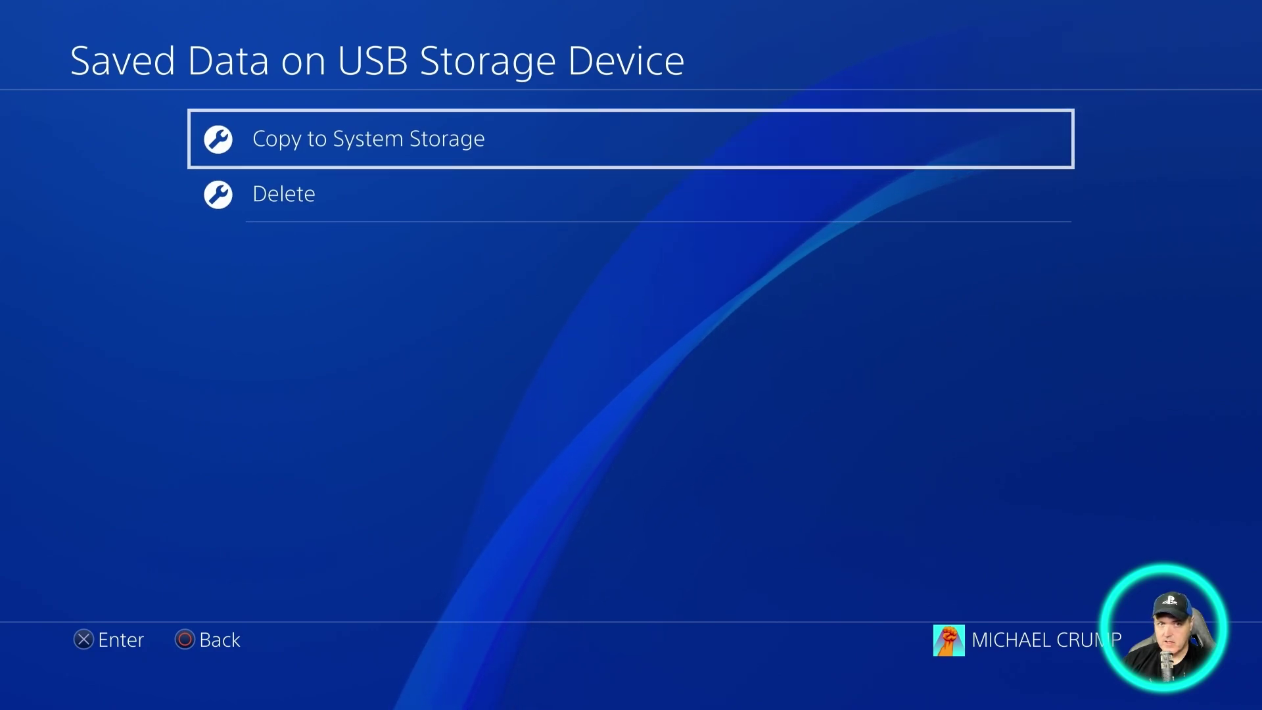
pyautogui.press('Return')
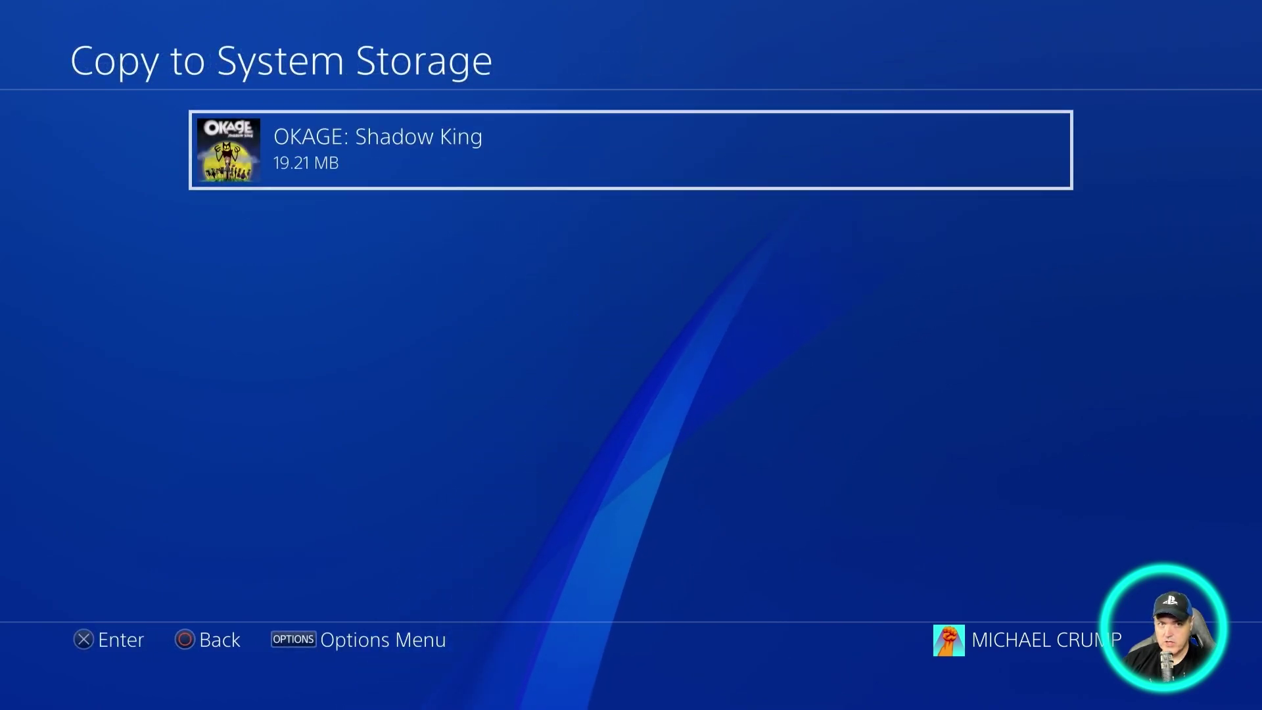
pyautogui.press('Return')
pyautogui.press('Return')
pyautogui.press('Right')
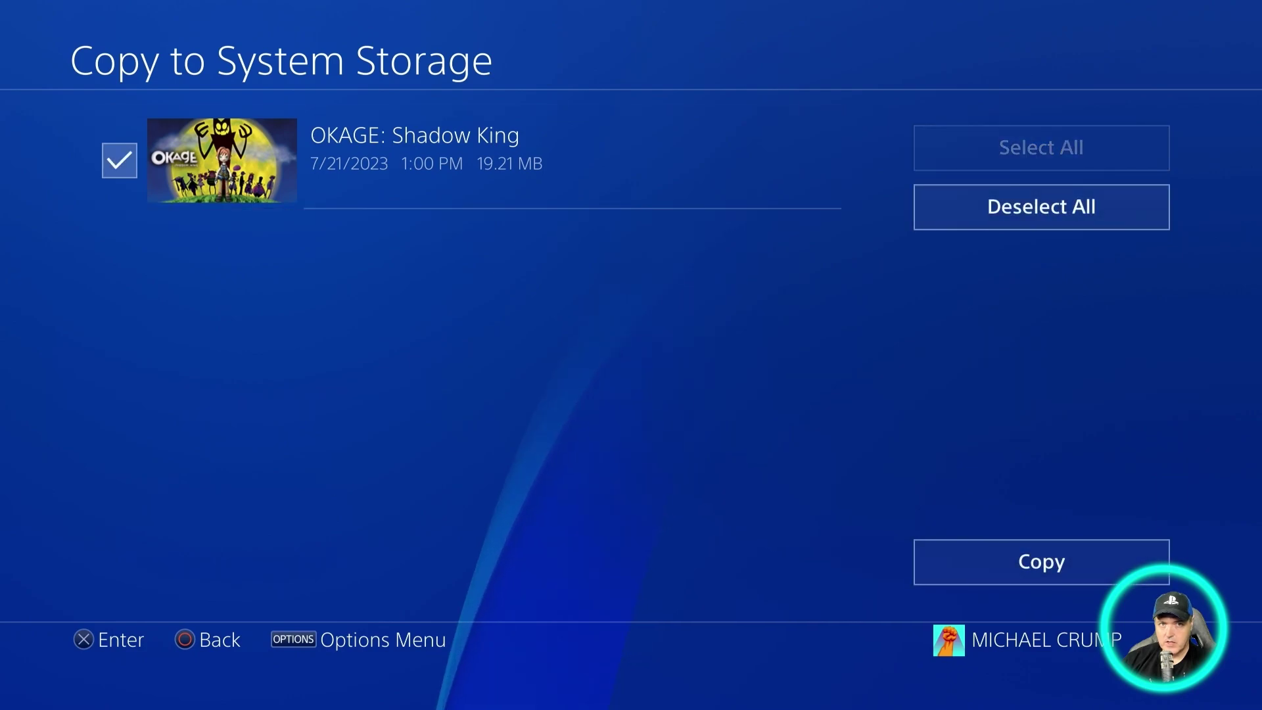
pyautogui.press('Down')
pyautogui.press('Return')
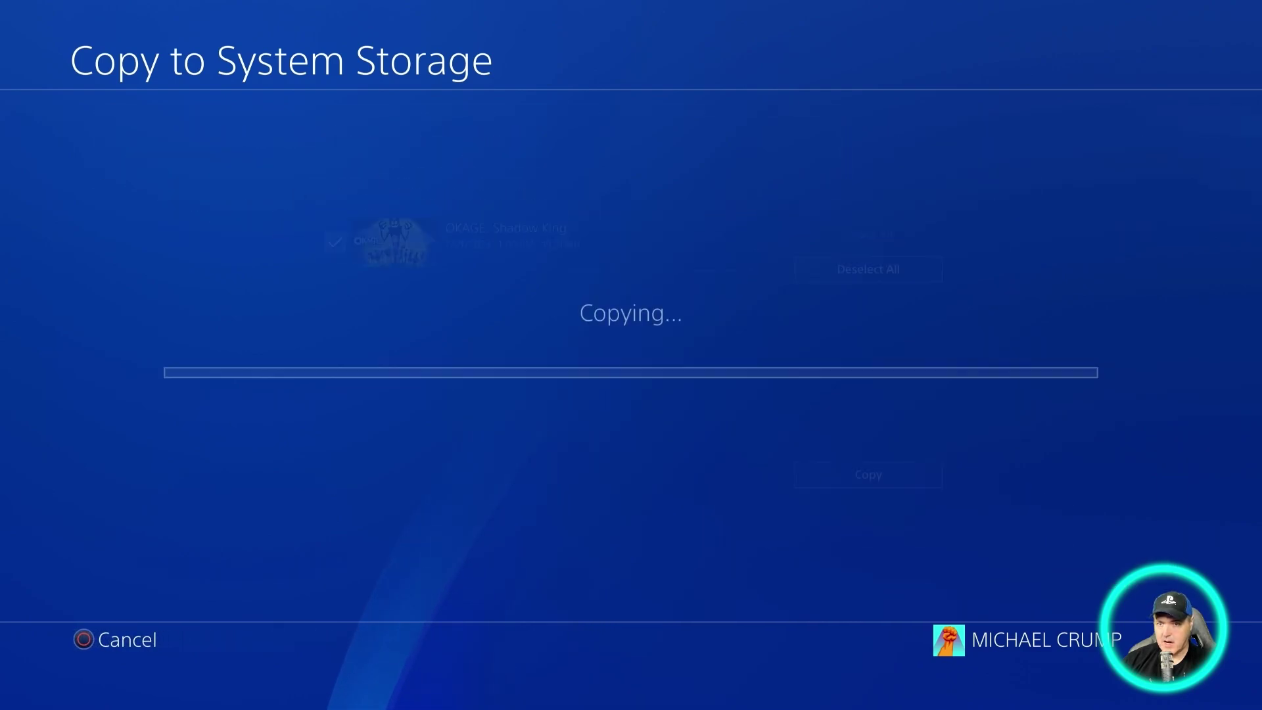
pyautogui.press('Escape')
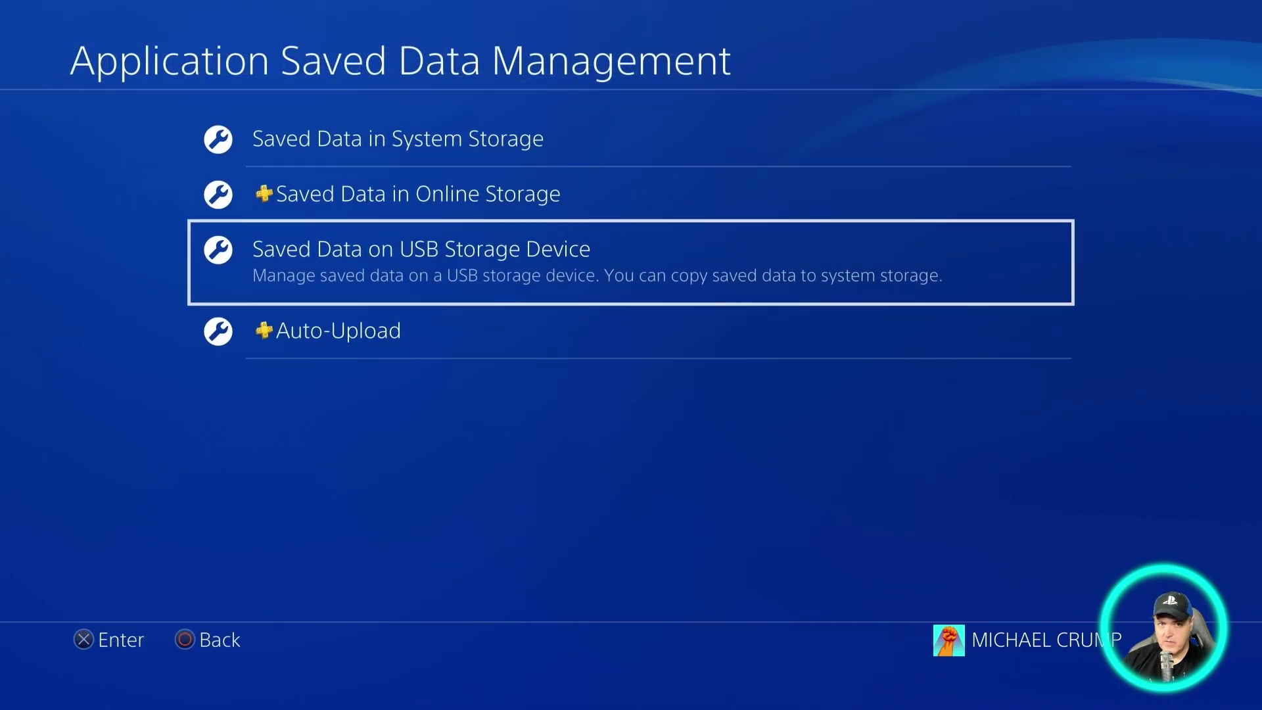
# Return to the home screen, start OKAGE: Shadow King, and choose Restore Game on its title screen.
pyautogui.press('Escape')
pyautogui.press('Escape')
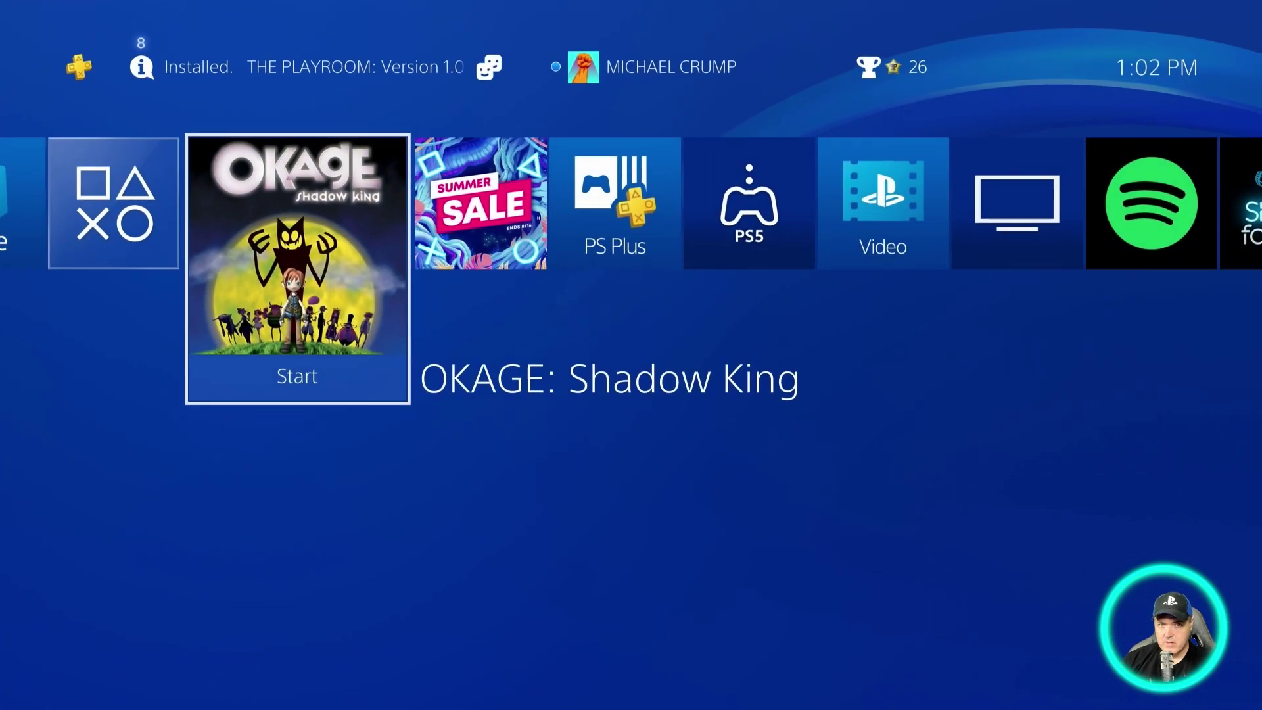
pyautogui.press('Down')
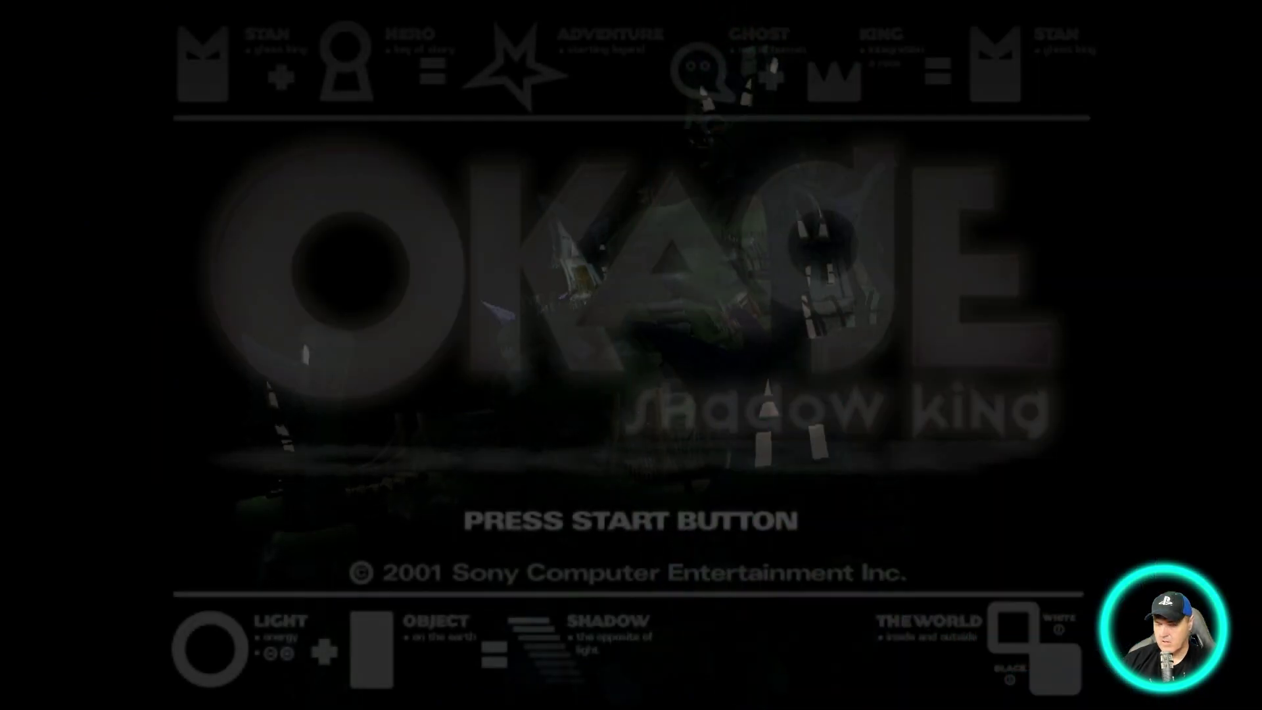
pyautogui.press('Return')
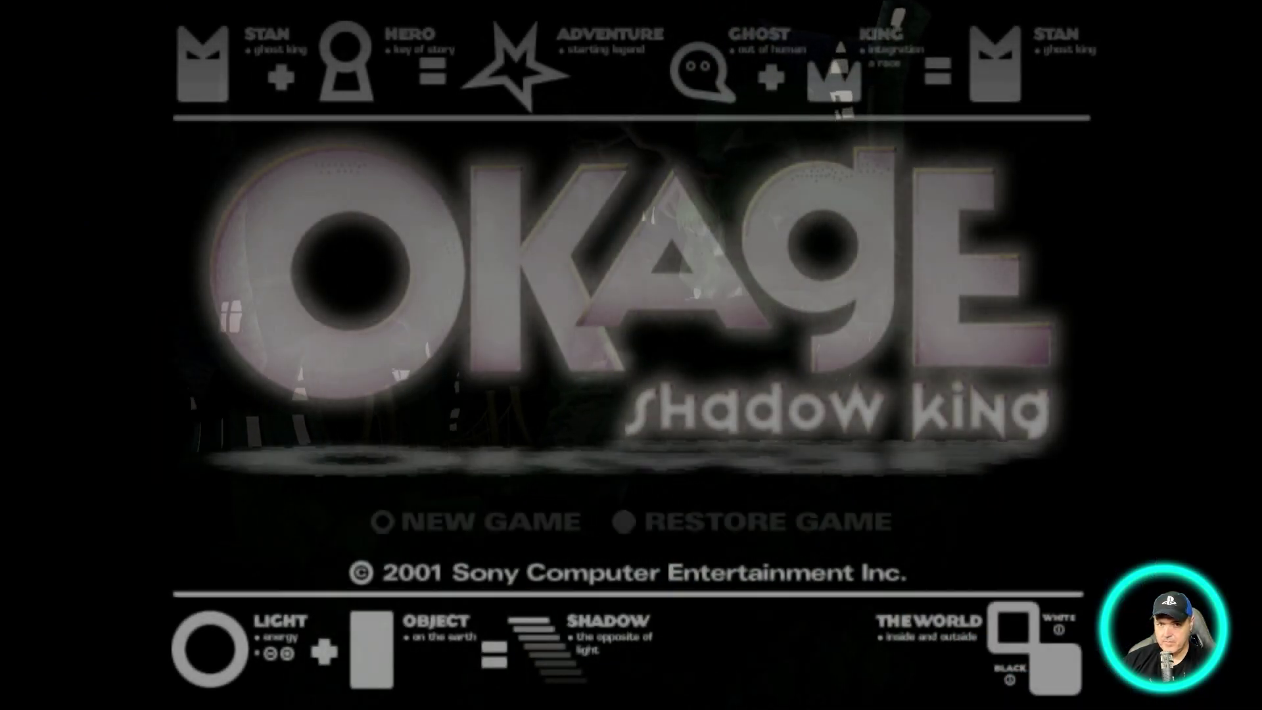
pyautogui.press('Right')
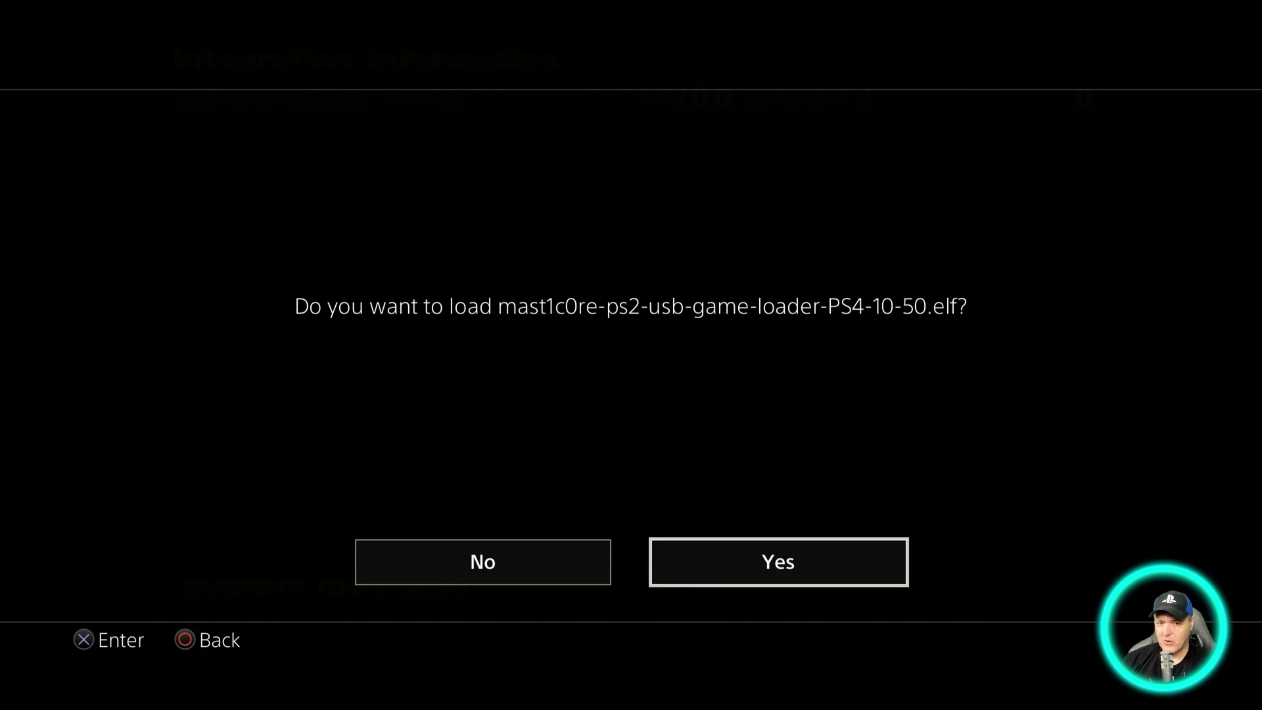
# Decline loading mast1c0re-ps2-usb-game-loader-PS4-10-50.elf.
pyautogui.press('Left')
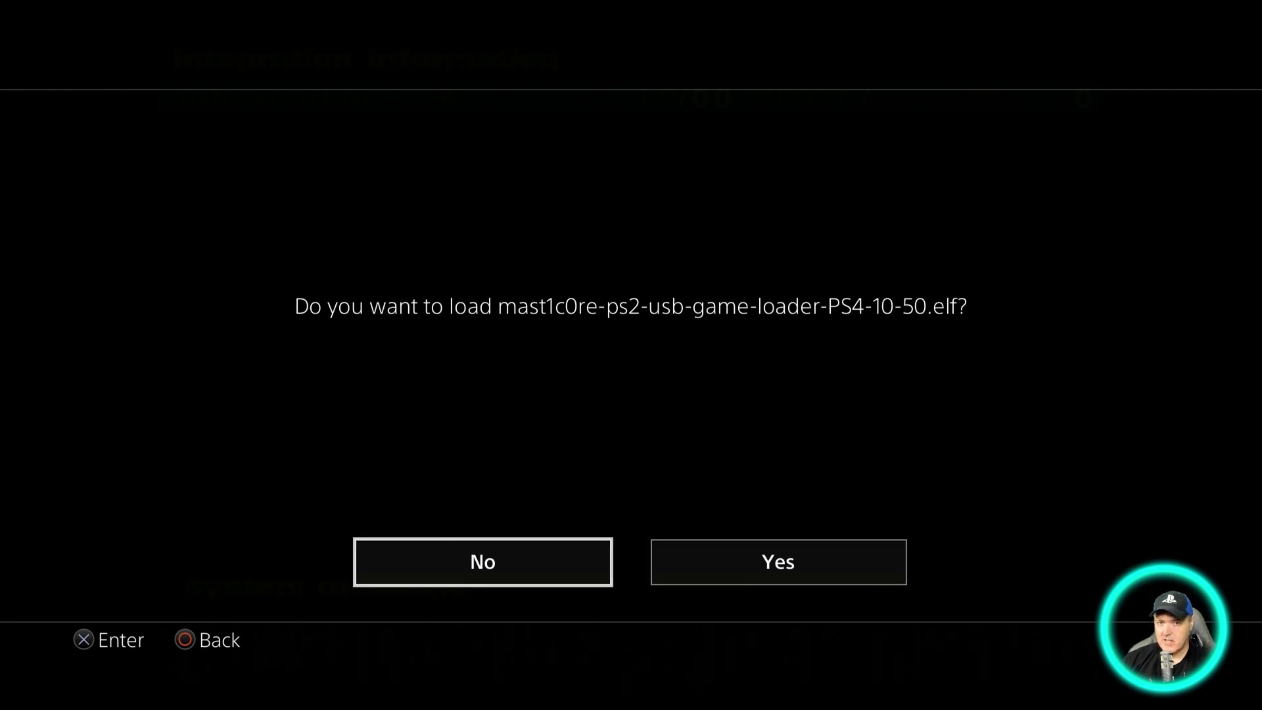
pyautogui.press('Return')
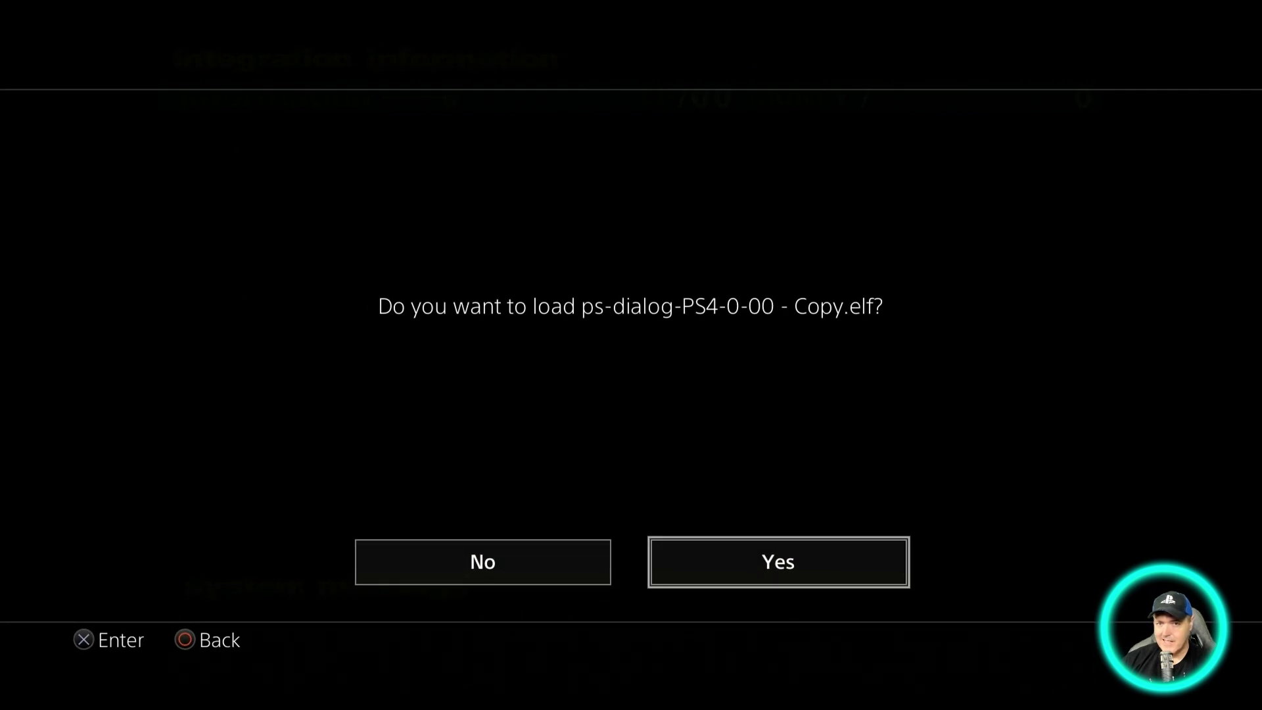
# Load ps-dialog-PS4-0-00 - Copy.elf, answer No to the PS5 question, and dismiss the reply.
pyautogui.press('Return')
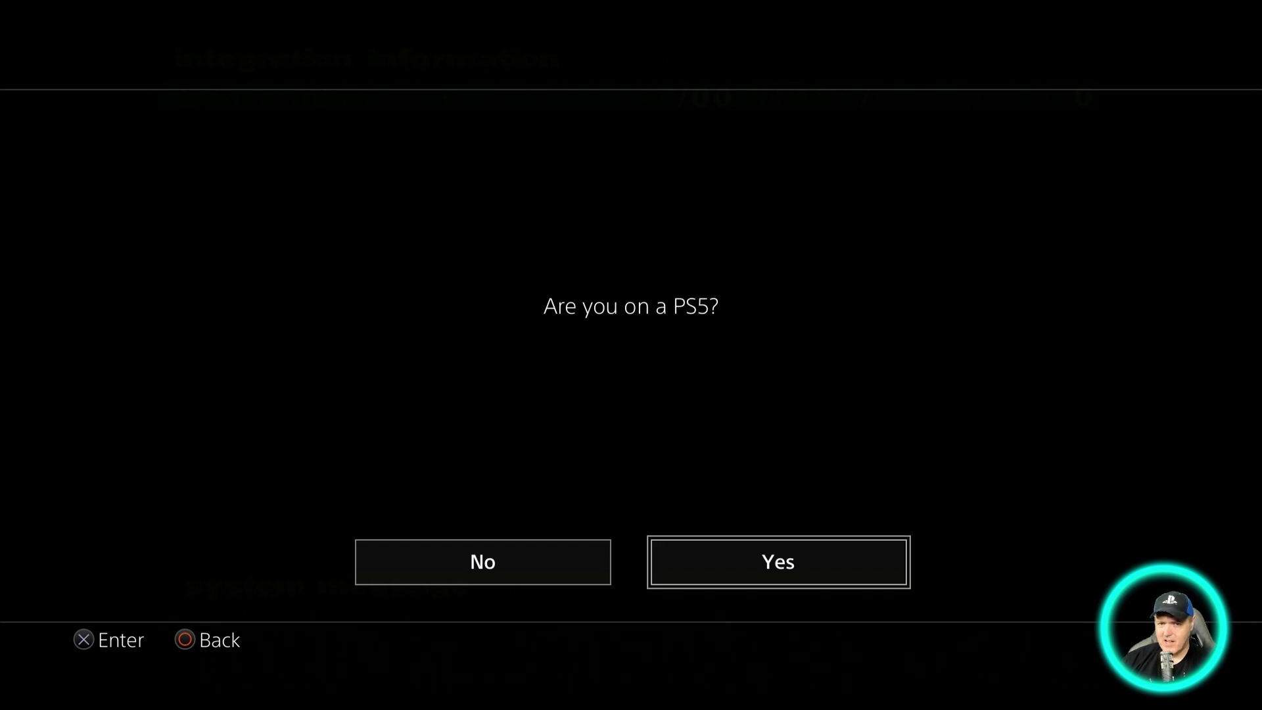
pyautogui.press('Left')
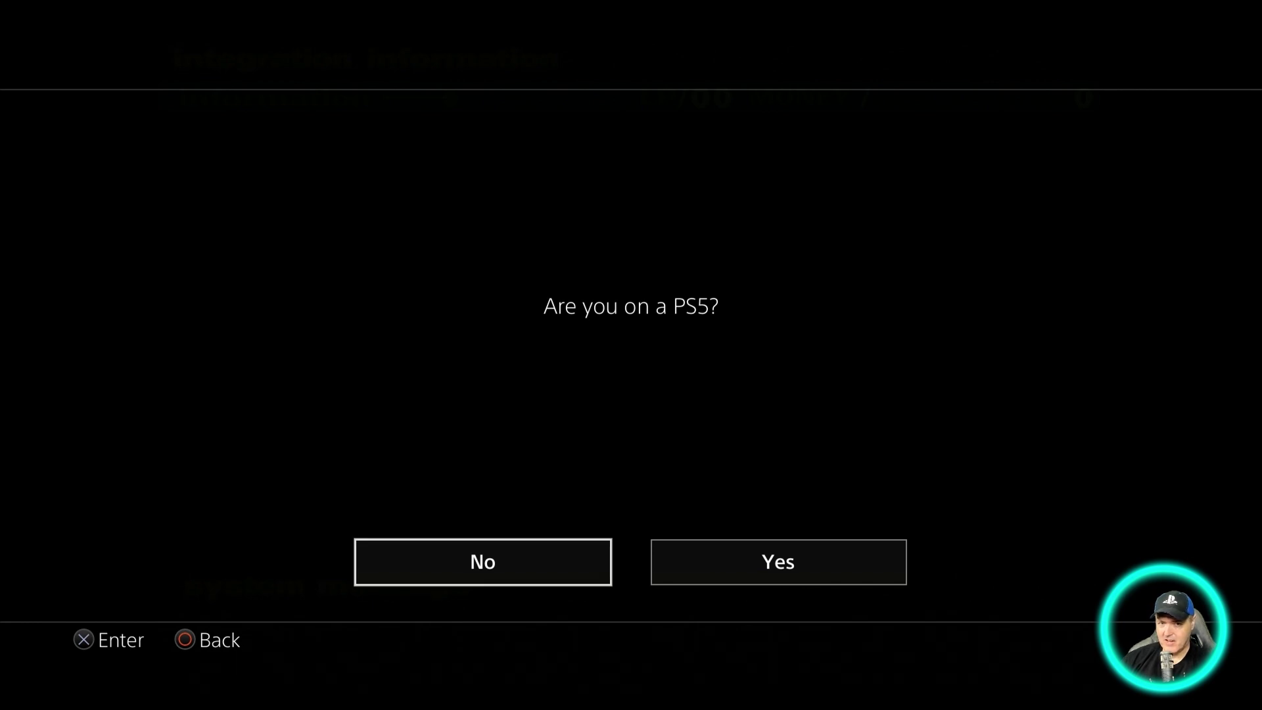
pyautogui.press('Return')
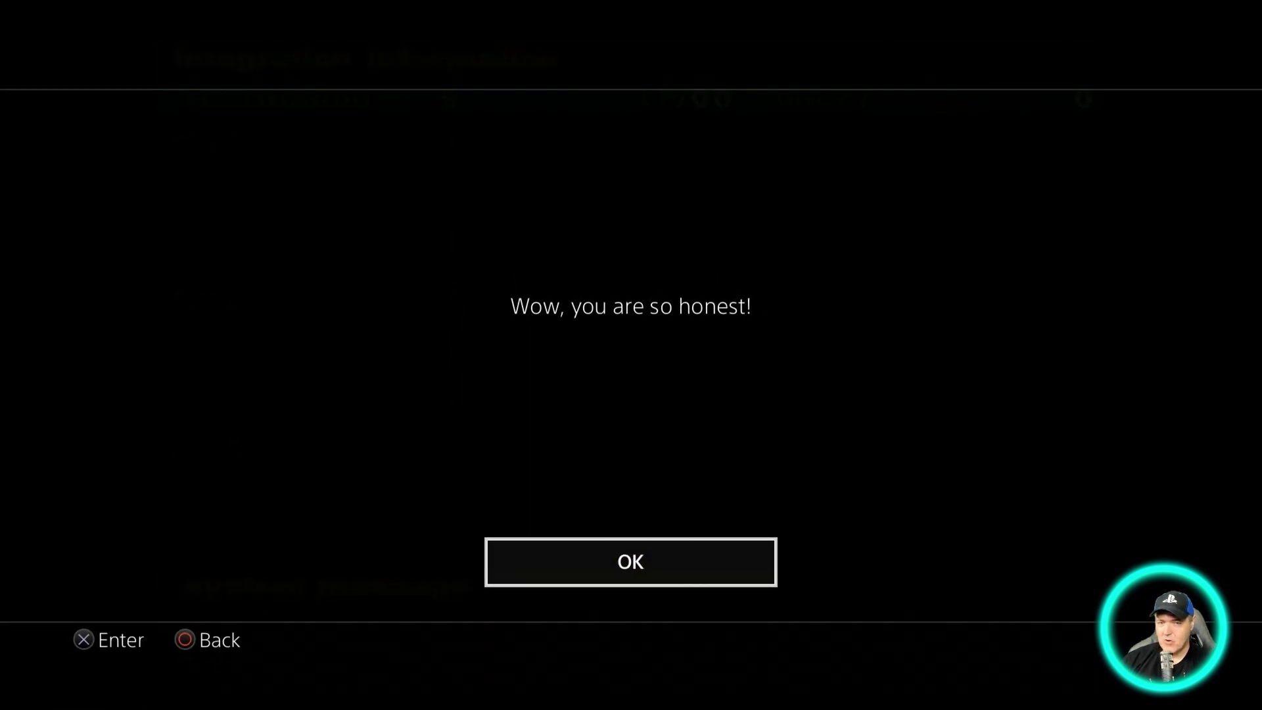
pyautogui.press('Return')
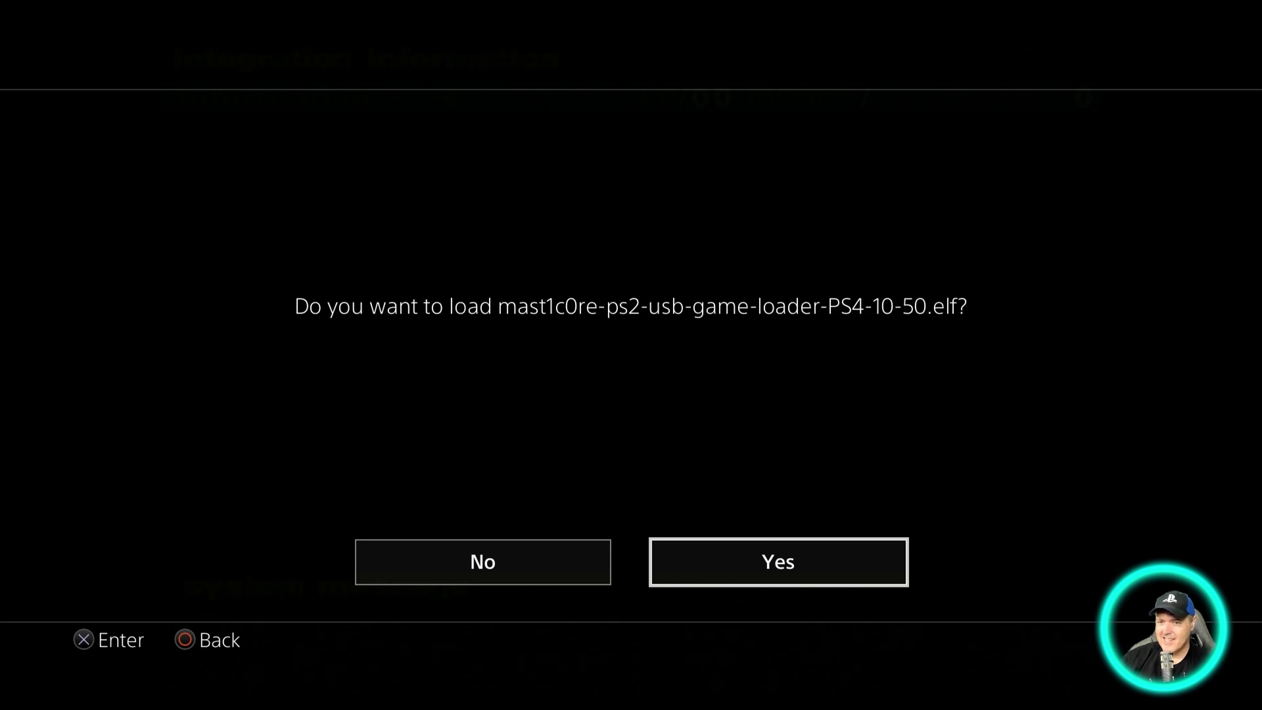
# Load mast1c0re-ps2-usb-game-loader-PS4-10-50.elf and choose to play MS3 from the USB game loader.
pyautogui.press('Return')
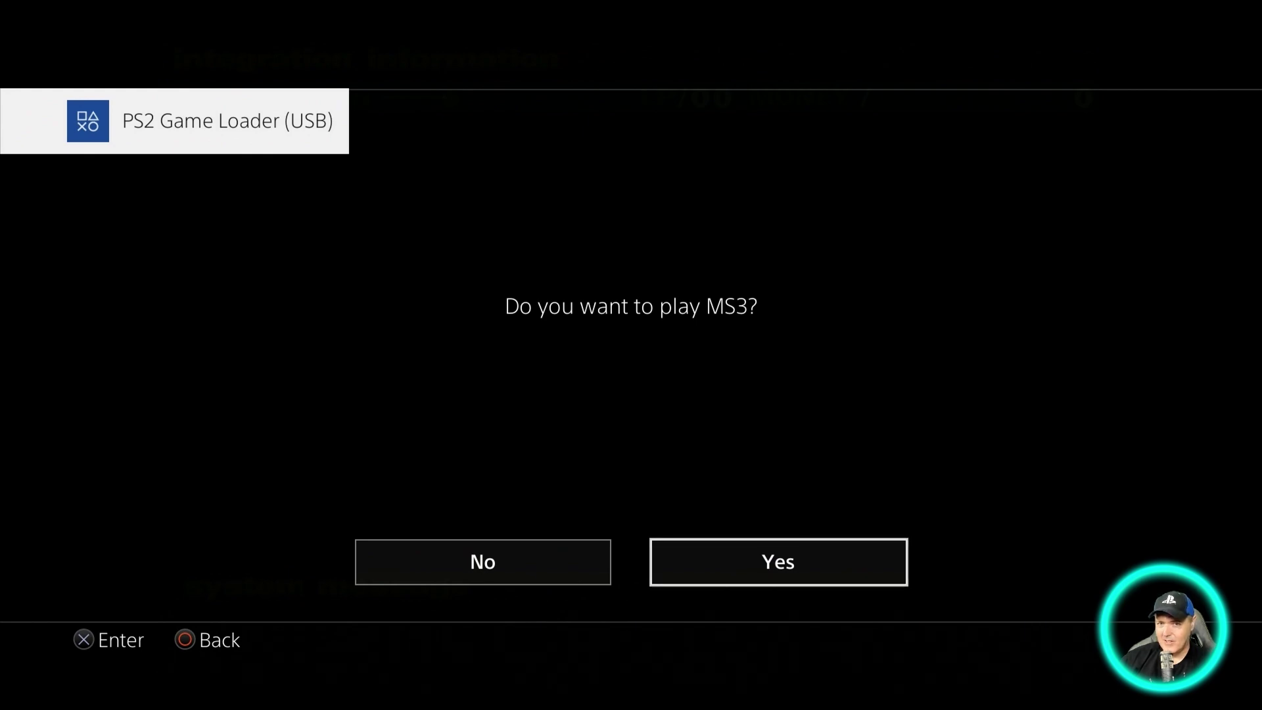
pyautogui.press('Return')
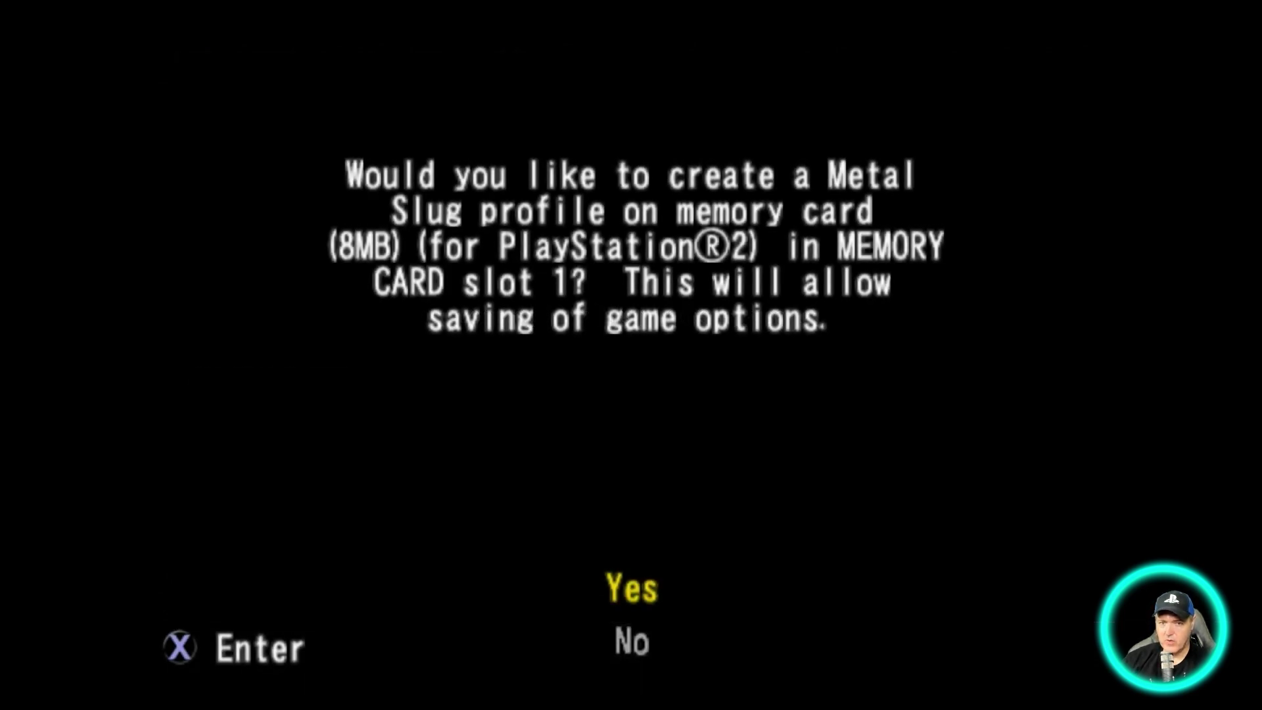
# Create a Metal Slug profile on the memory card in slot 1 with autosaving enabled and save it.
pyautogui.press('Return')
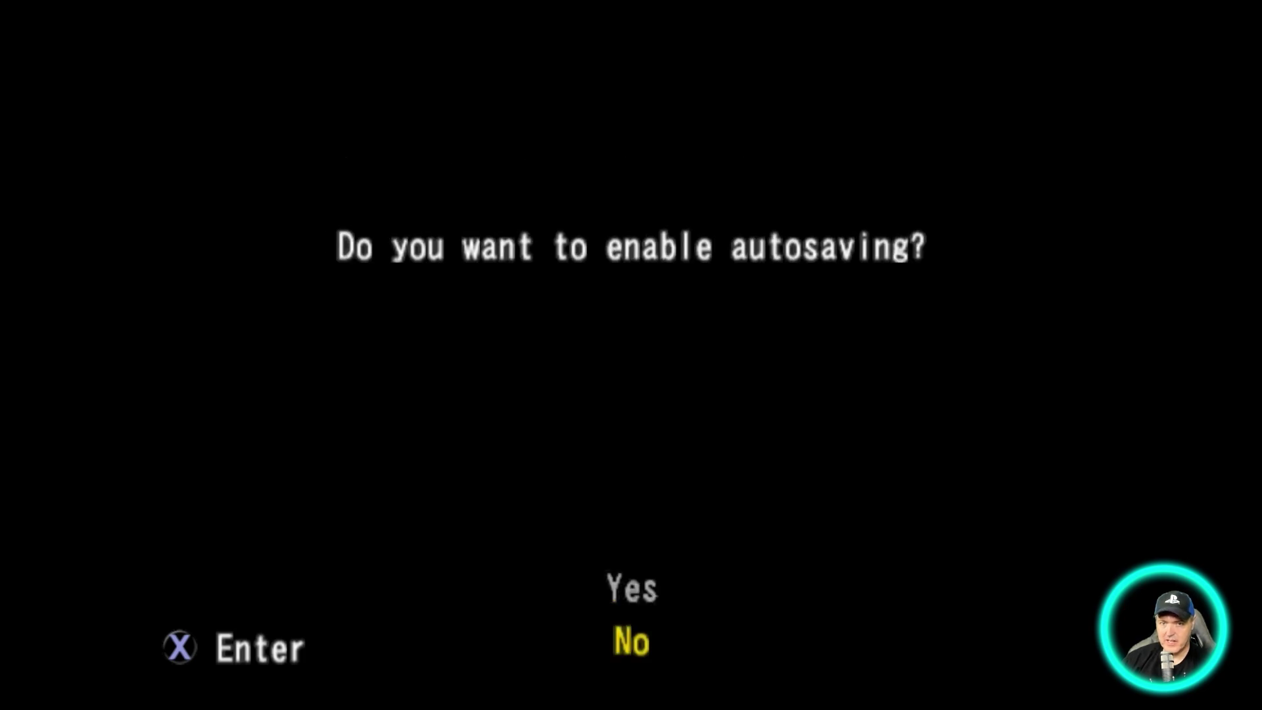
pyautogui.press('Up')
pyautogui.press('Return')
pyautogui.press('Up')
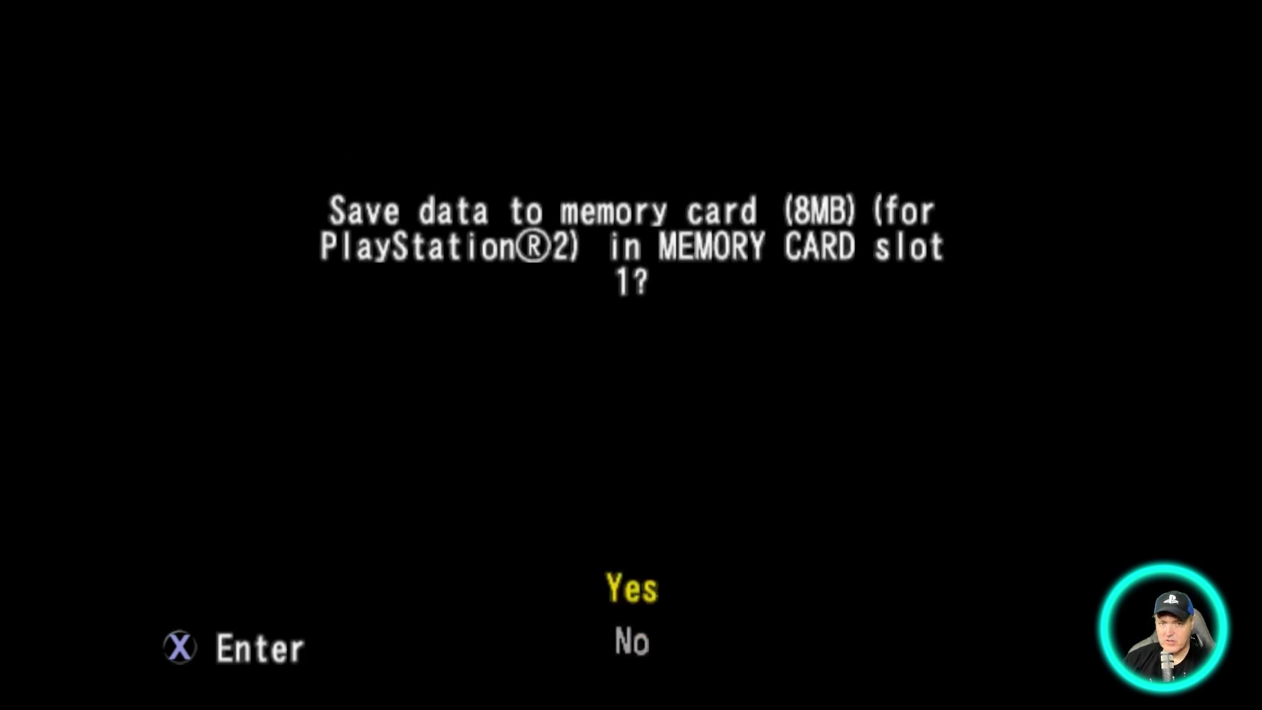
pyautogui.press('Return')
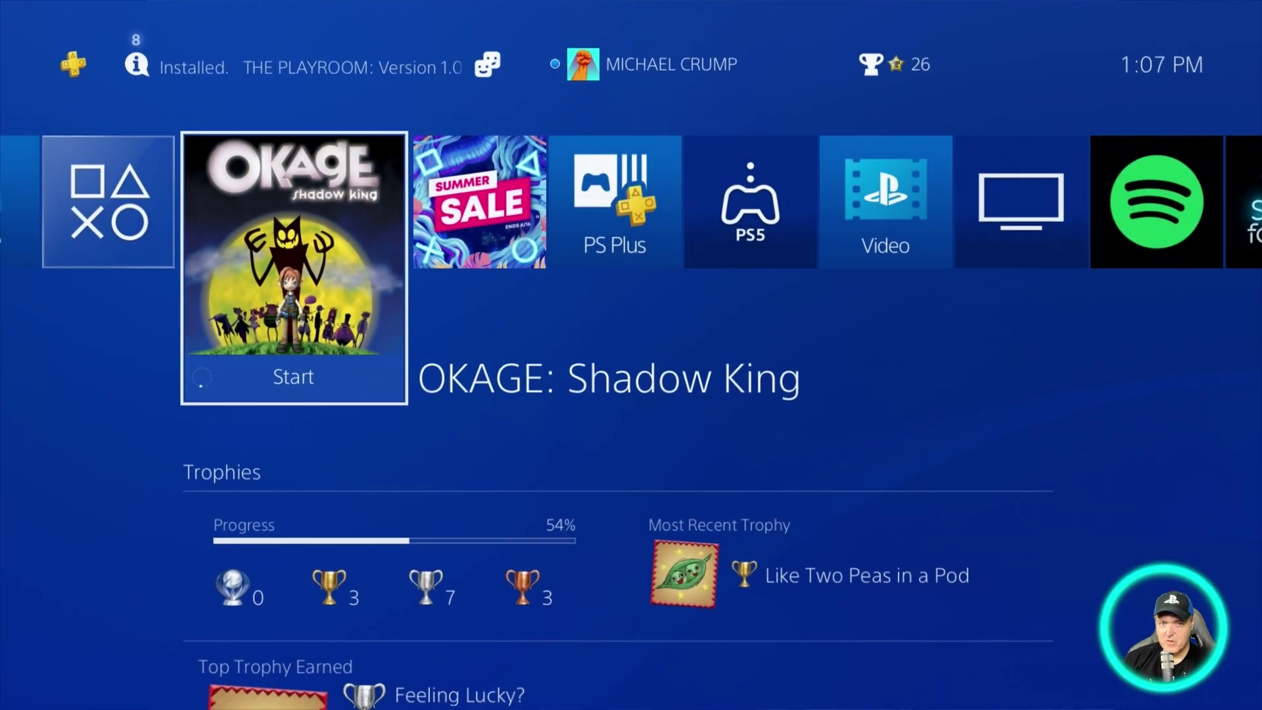
# From the home screen, open the console's System settings and go into its system details.
pyautogui.press('Up')
pyautogui.press('Right')
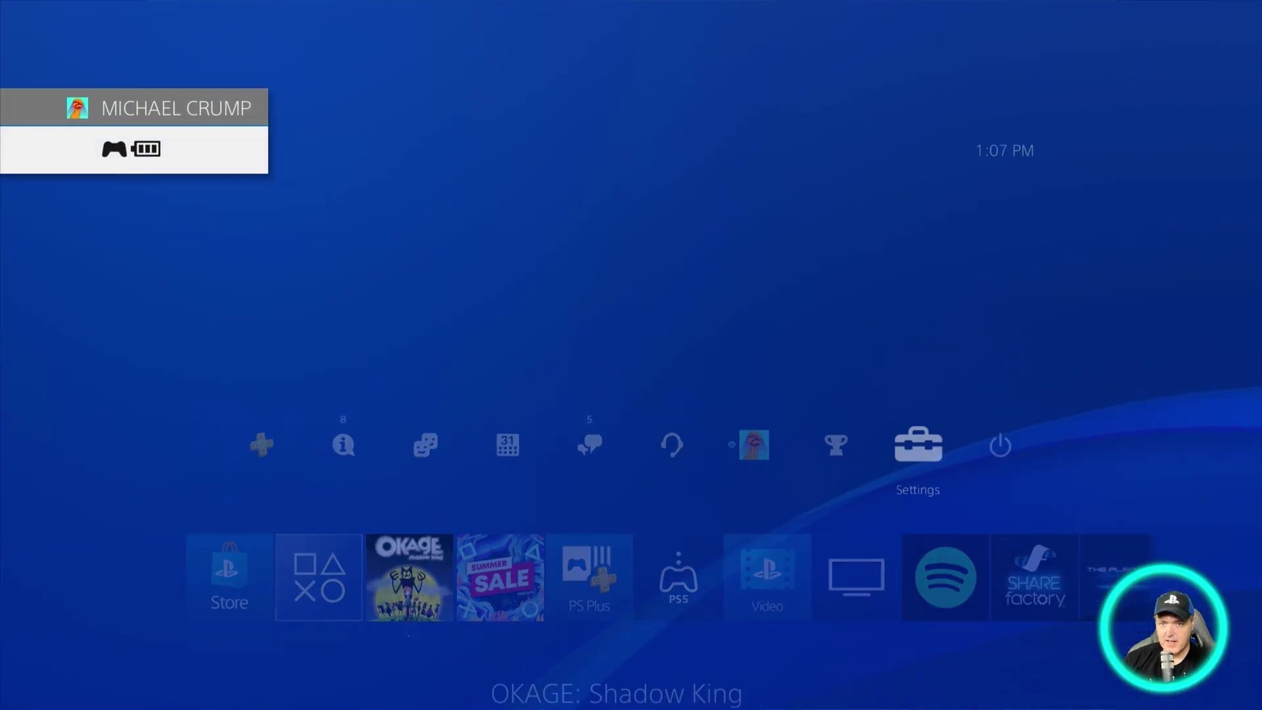
pyautogui.press('Return')
pyautogui.press('Down')
pyautogui.press('Down')
pyautogui.press('Down')
pyautogui.press('Down')
pyautogui.press('Down')
pyautogui.press('Down')
pyautogui.press('Down')
pyautogui.press('Down')
pyautogui.press('Down')
pyautogui.press('Down')
pyautogui.press('Down')
pyautogui.press('Down')
pyautogui.press('Down')
pyautogui.press('Down')
pyautogui.press('Down')
pyautogui.press('Down')
pyautogui.press('Down')
pyautogui.press('Down')
pyautogui.press('Down')
pyautogui.press('Down')
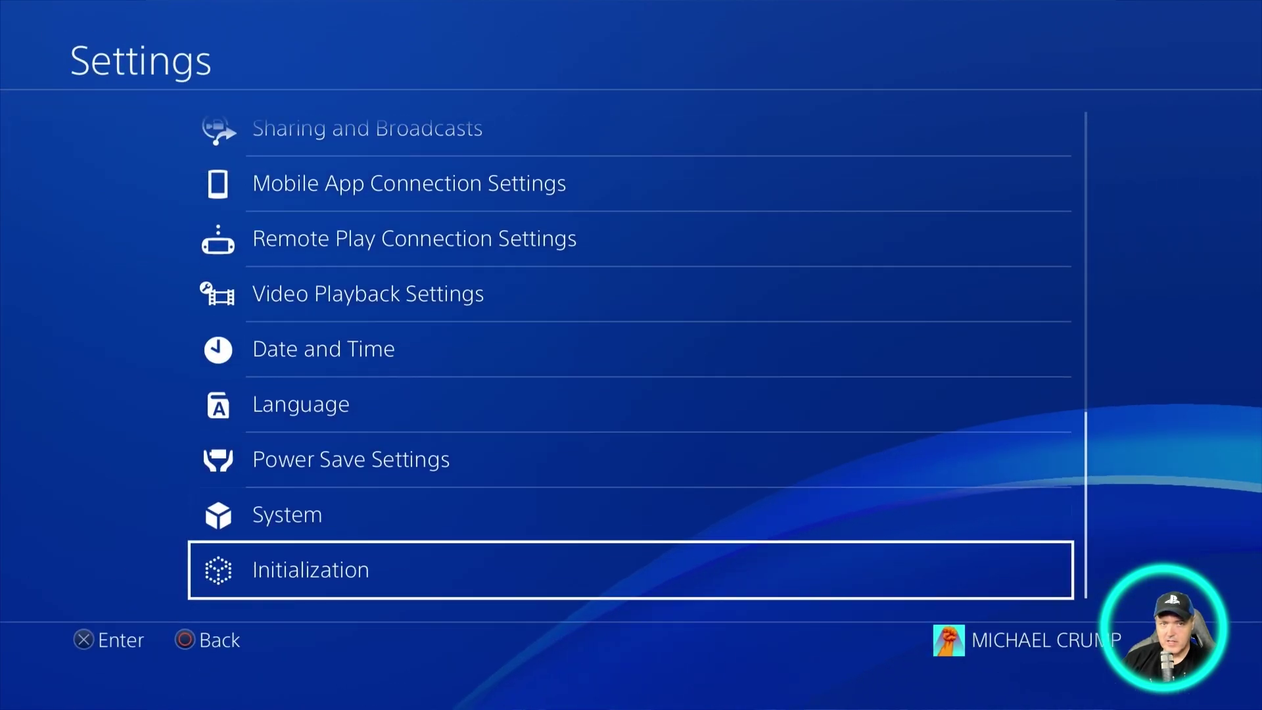
pyautogui.press('Up')
pyautogui.press('Return')
pyautogui.press('Return')
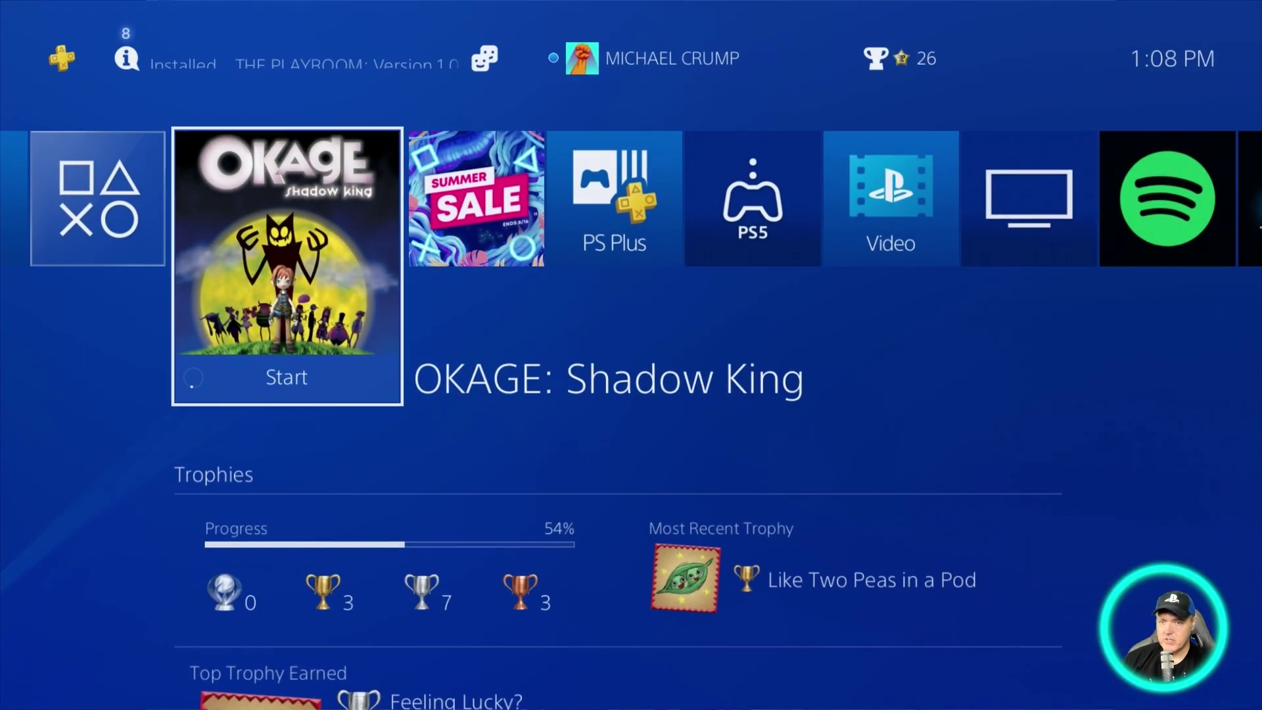
# Reopen Settings from the home screen and check the system software version in System Information.
pyautogui.press('Up')
pyautogui.press('Right')
pyautogui.press('Left')
pyautogui.press('Return')
pyautogui.press('Down')
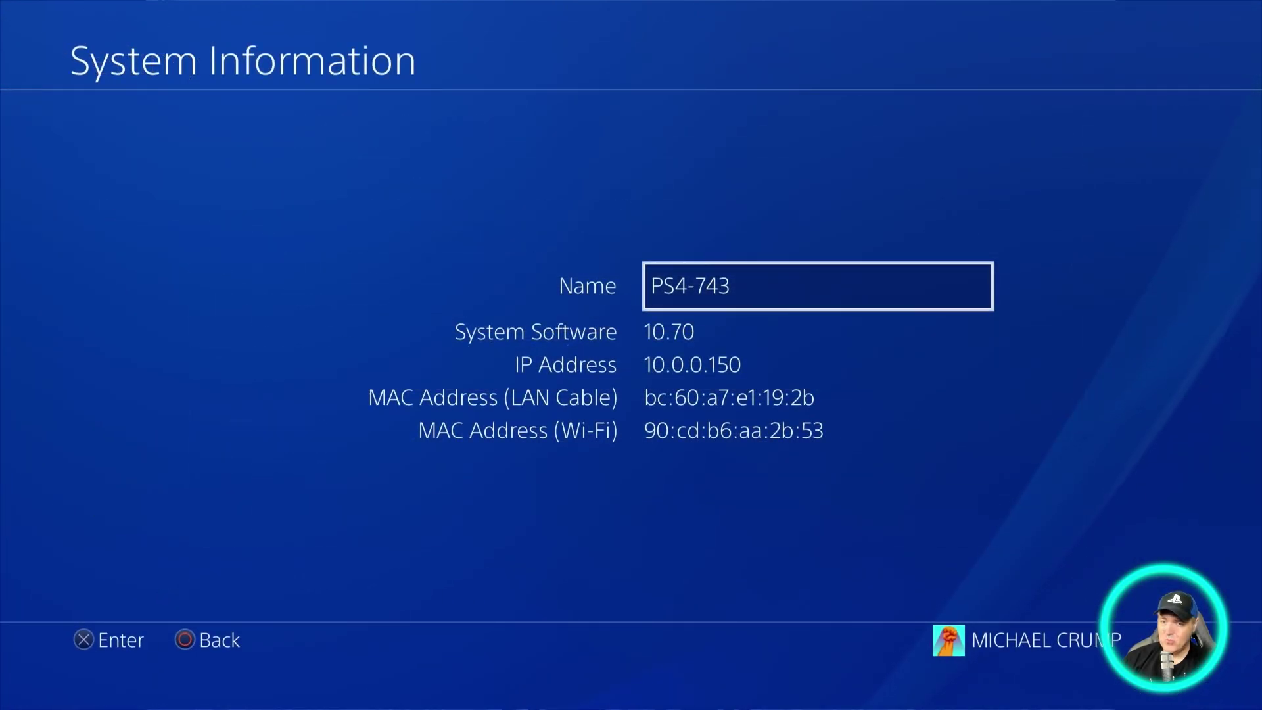